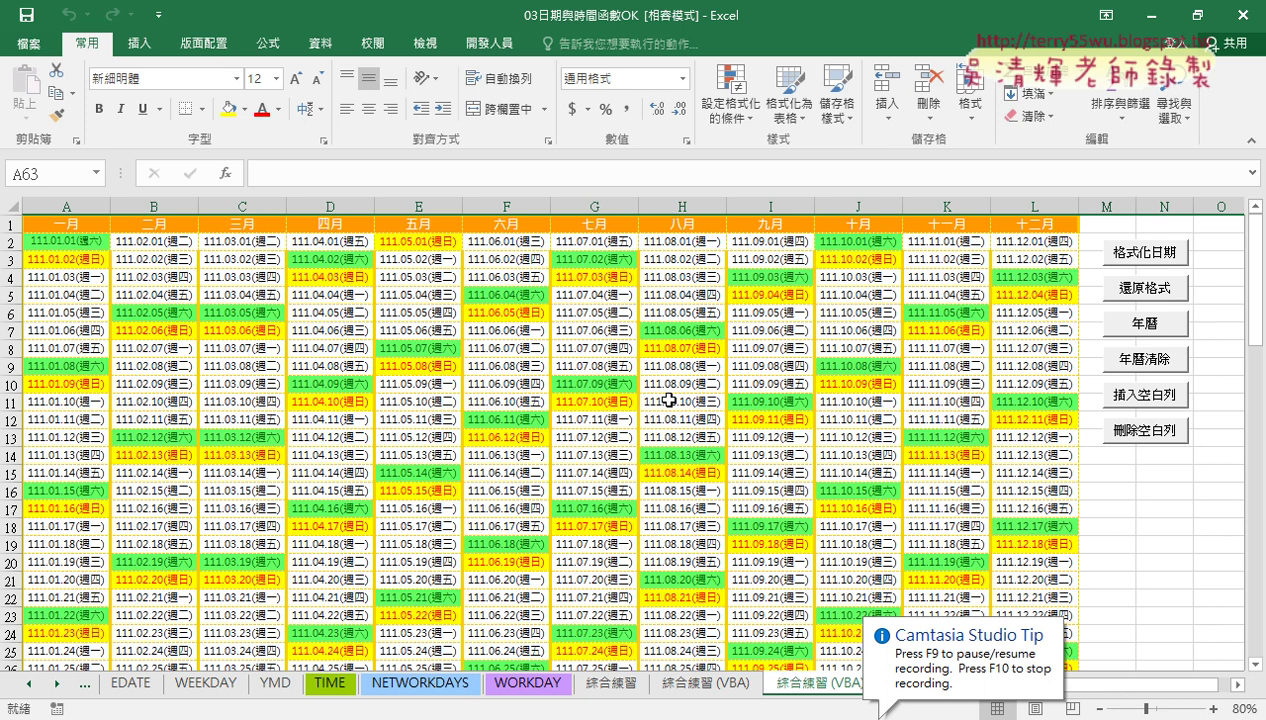
Try the insert-blank-row and remove-blank-row buttons beside the calendar
left_click(1203, 524)
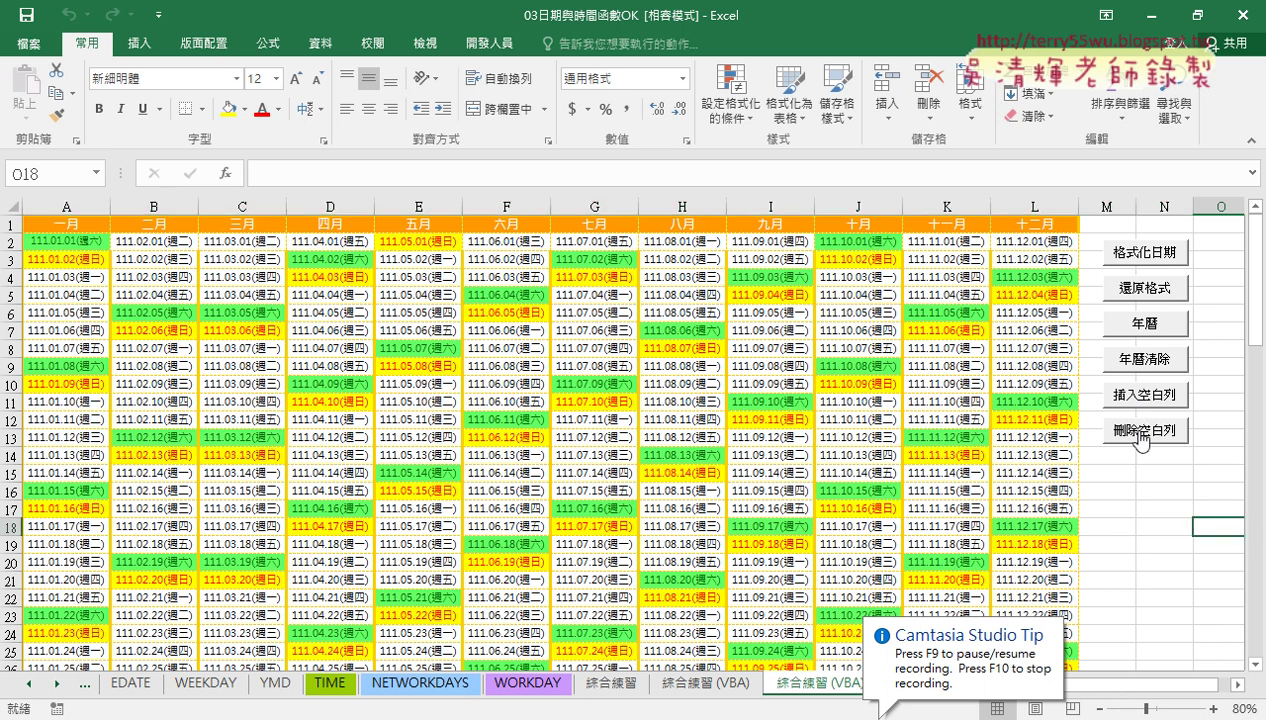
left_click(1143, 400)
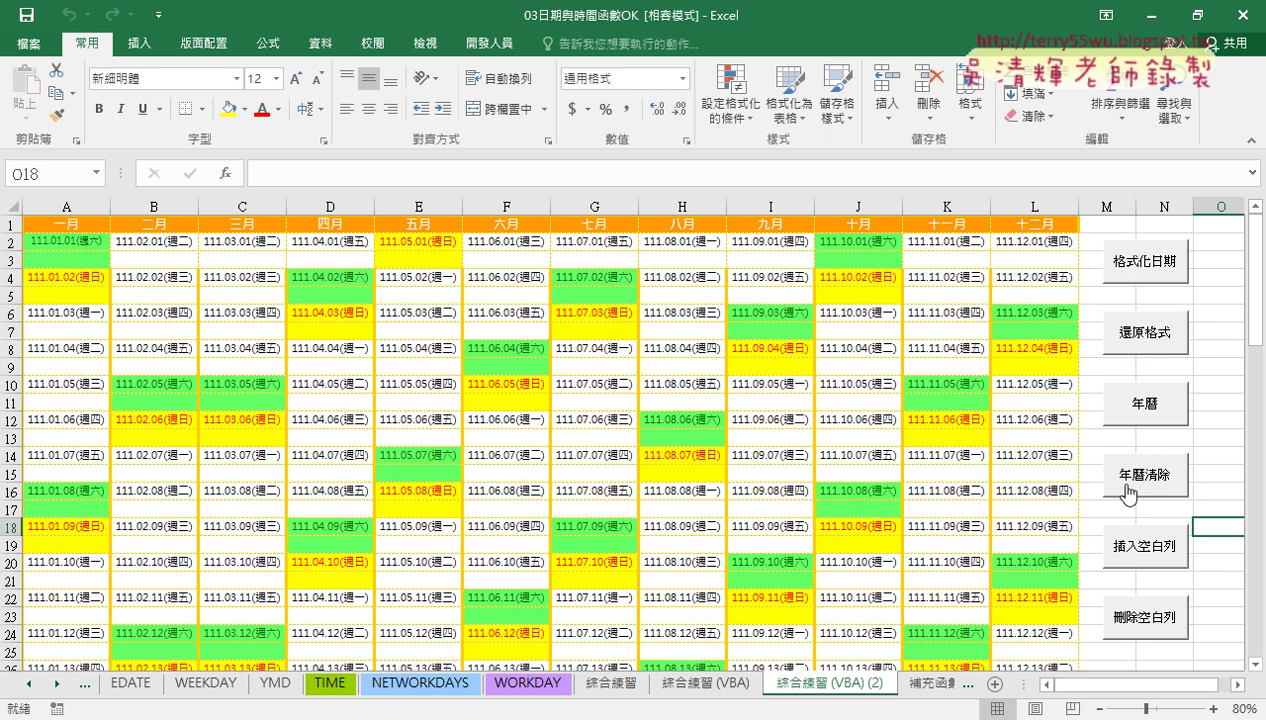
scroll(860, 610, "down", 3)
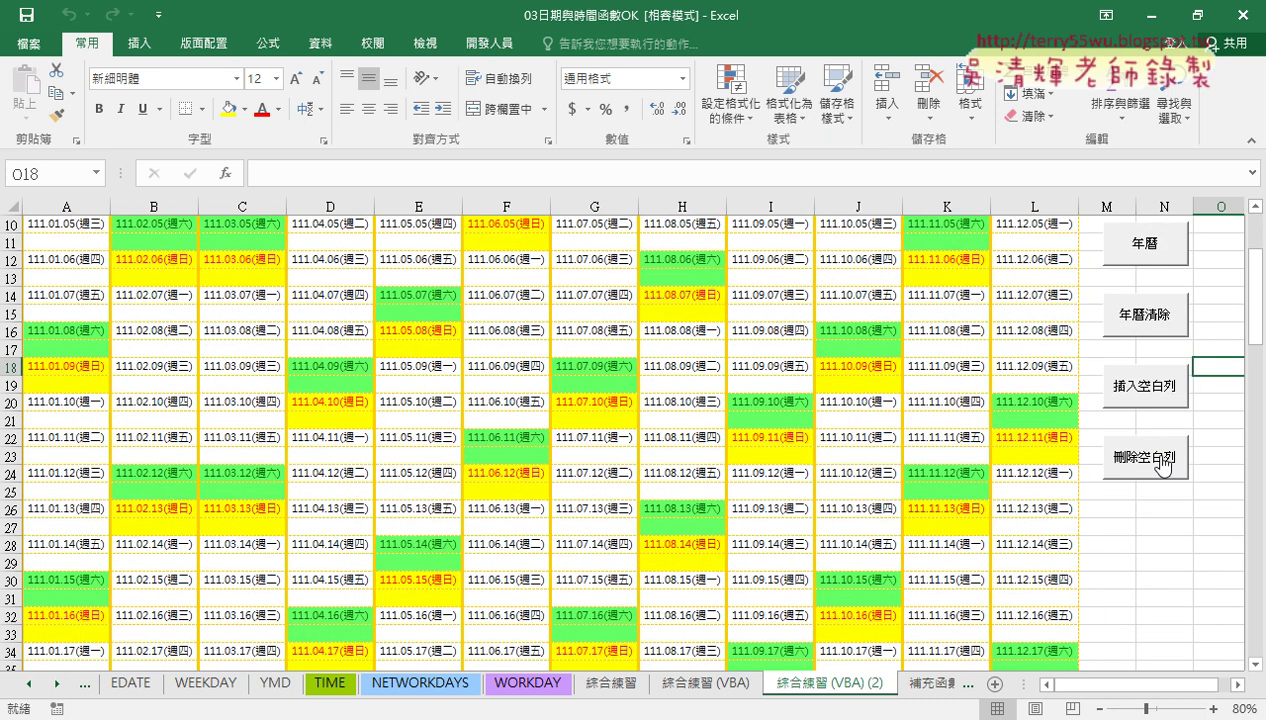
left_click(1160, 456)
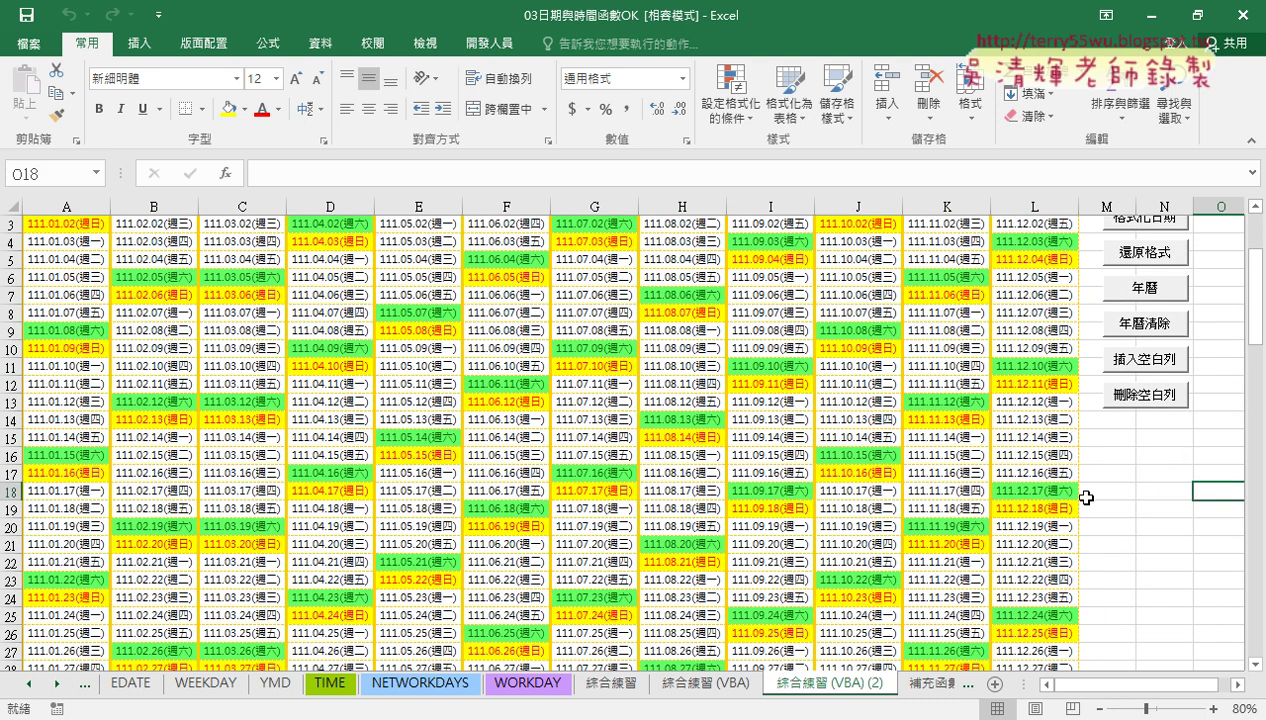
scroll(1078, 493, "up", 1)
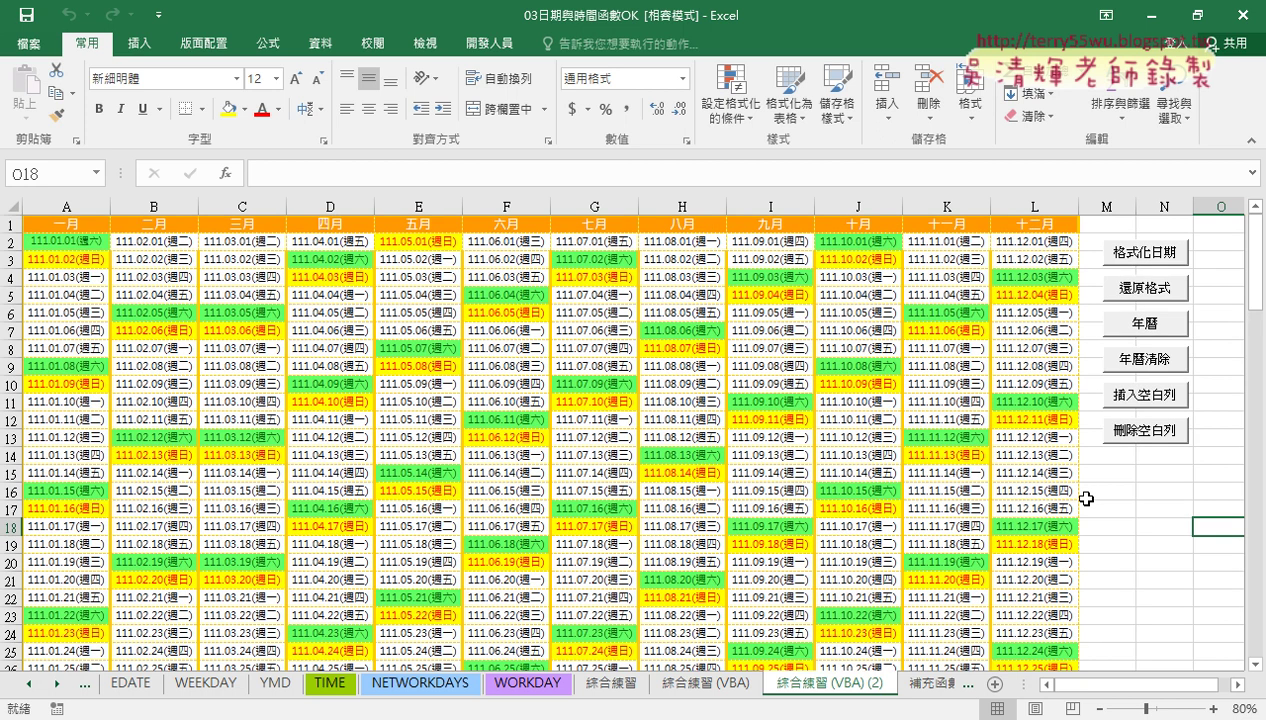
scroll(1086, 498, "down", 2)
scroll(1086, 498, "down", 1)
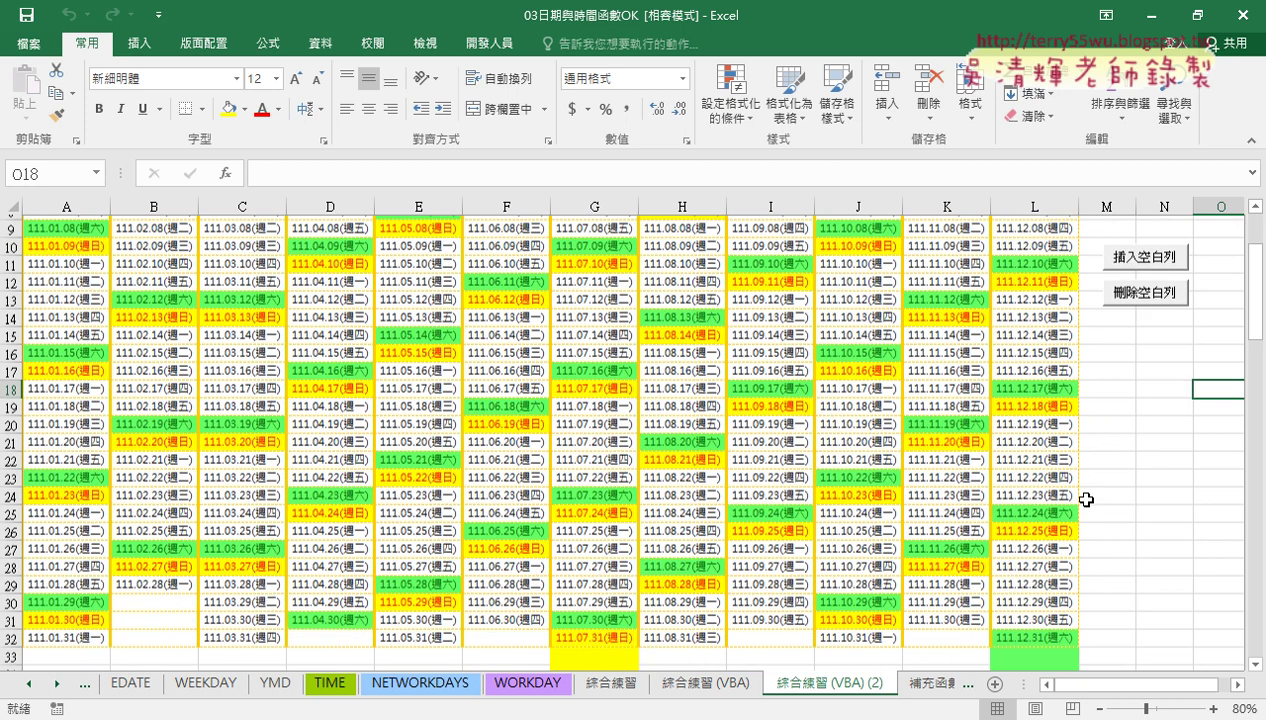
scroll(1086, 498, "down", 1)
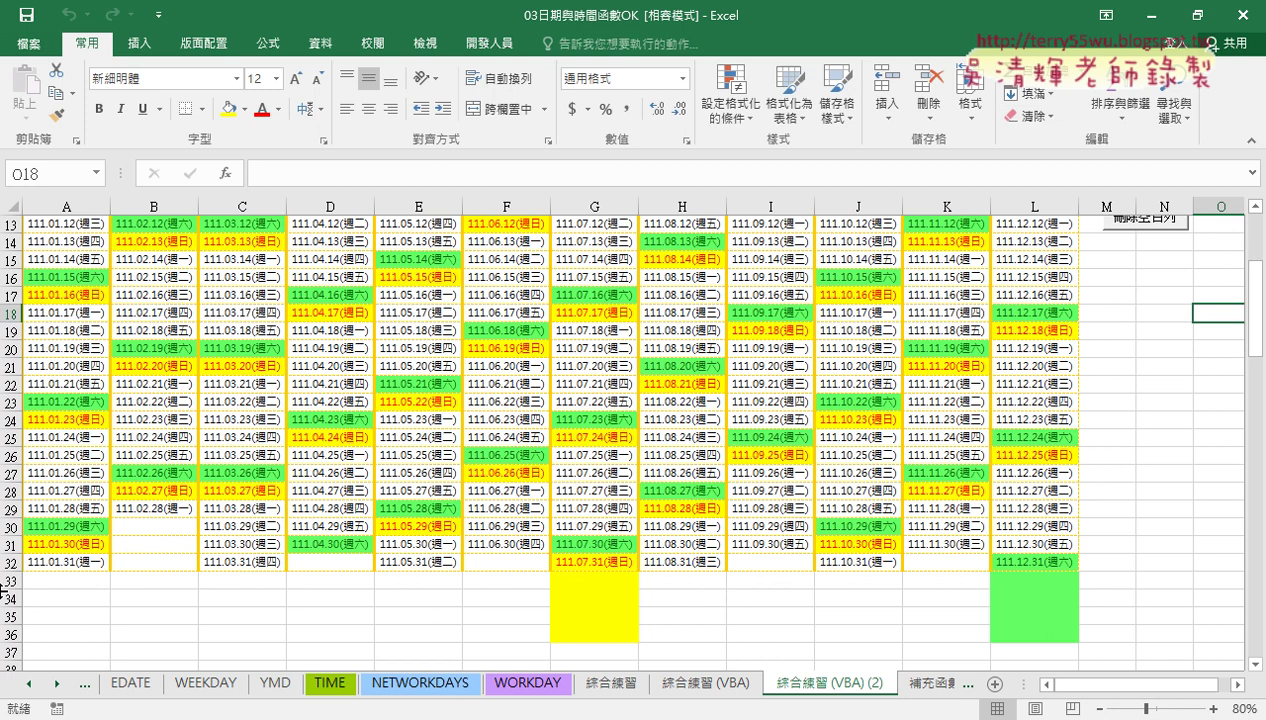
scroll(35, 580, "up", 4)
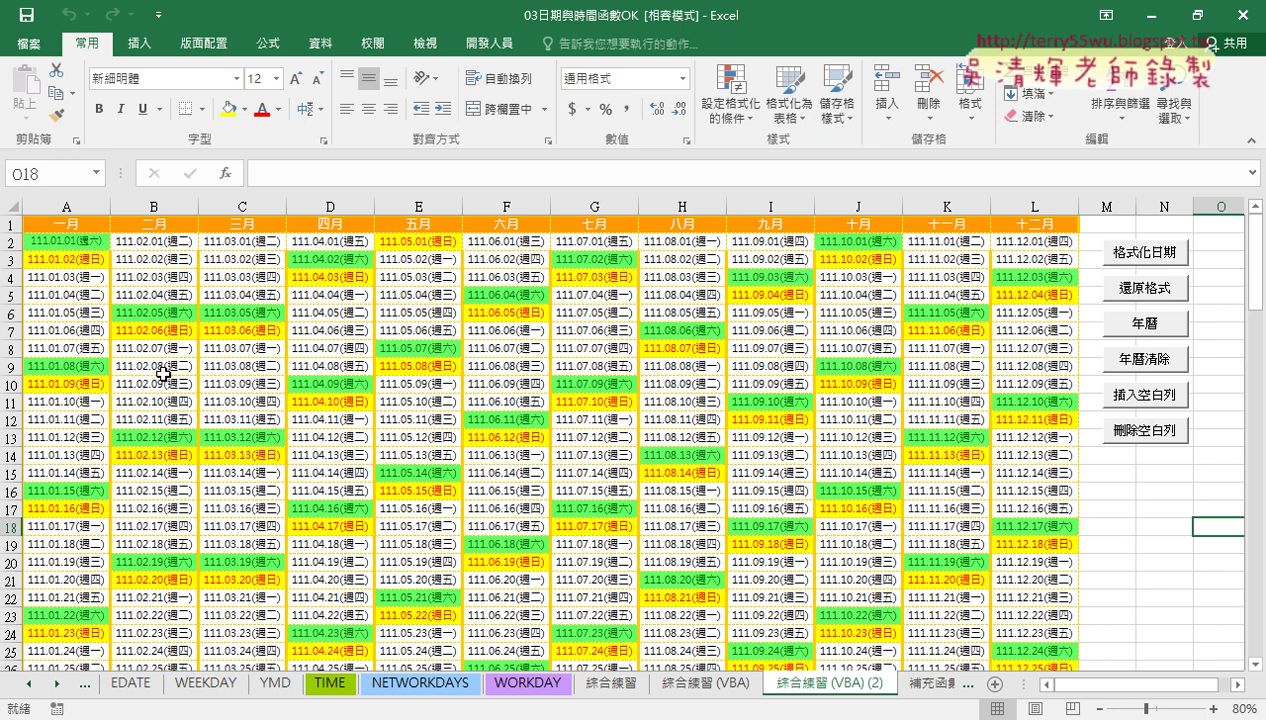
Check the IFERROR/MONTH date formulas in rows 3 and 32, then show the Developer tab
left_click(12, 259)
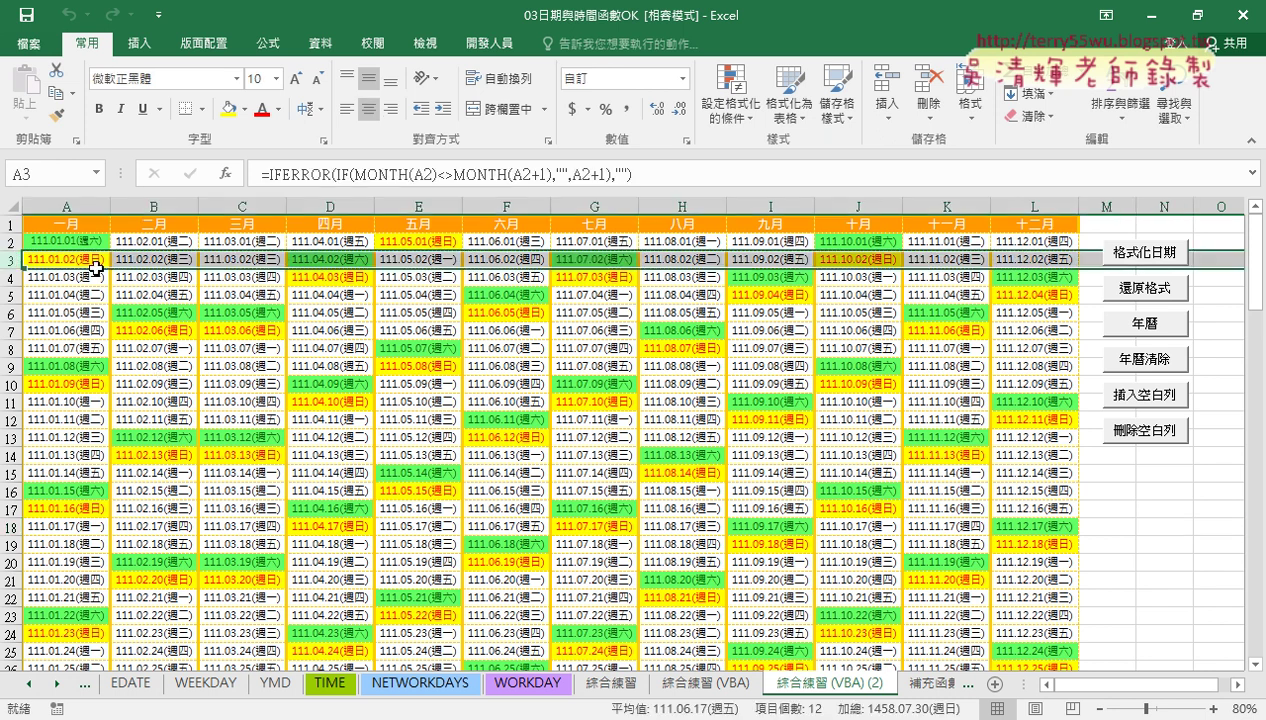
scroll(175, 400, "down", 4)
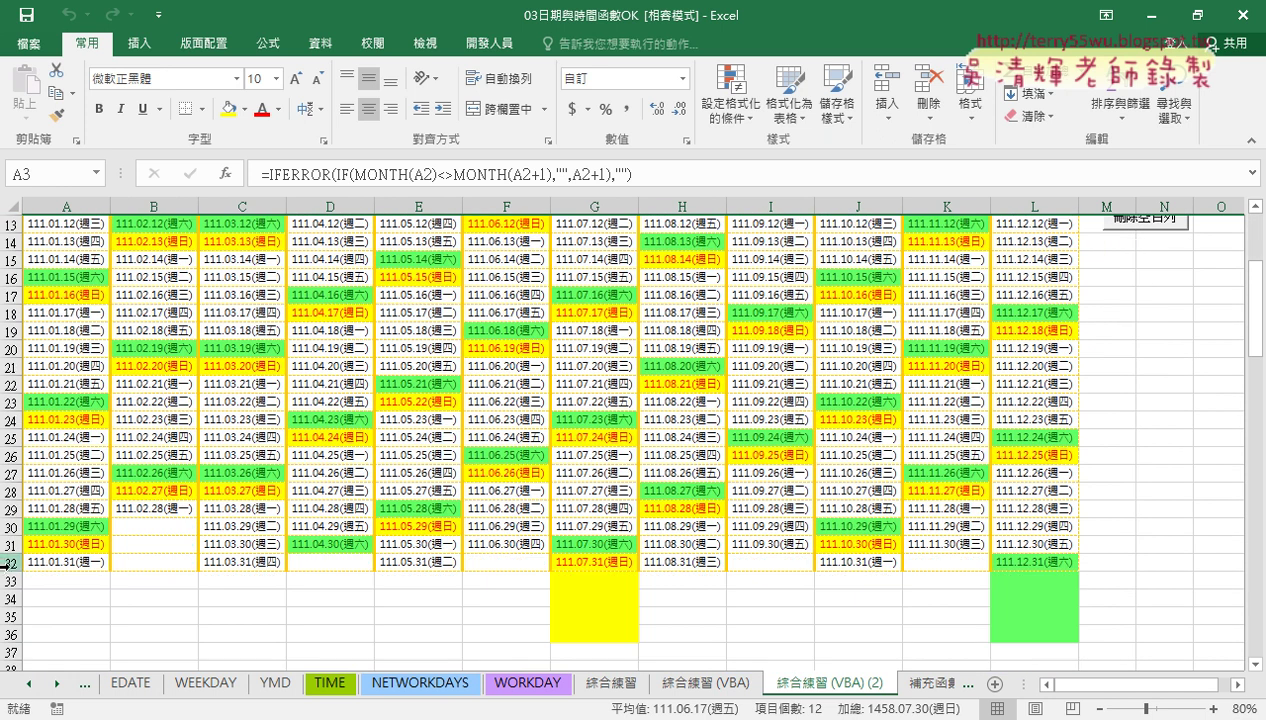
left_click(12, 562)
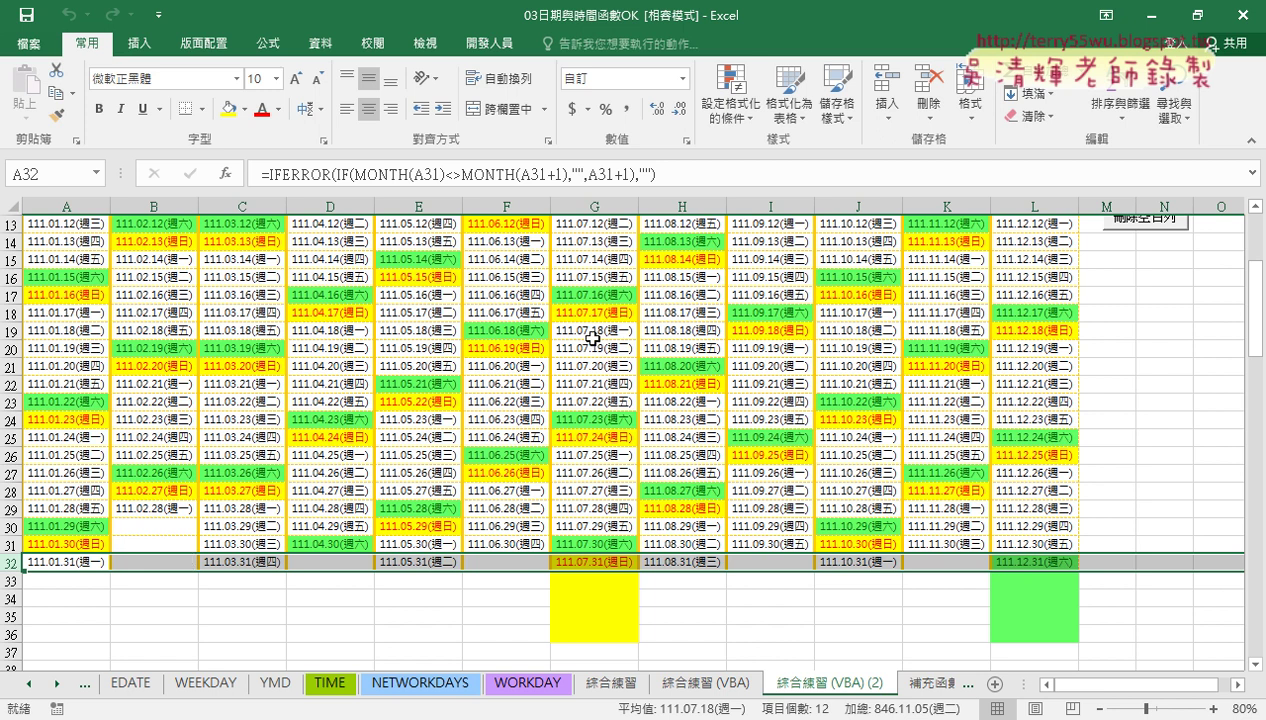
left_click(489, 43)
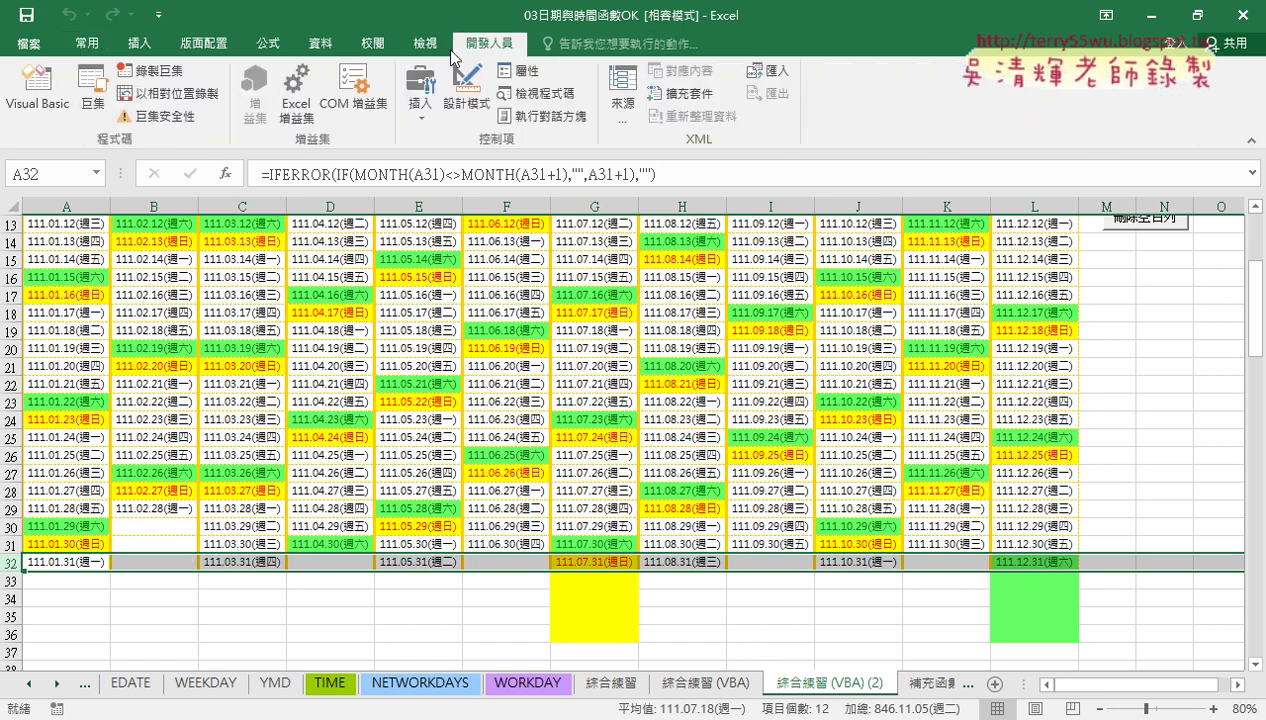
Open the VBA editor and clear the old 插入空白列 macro body
left_click(38, 88)
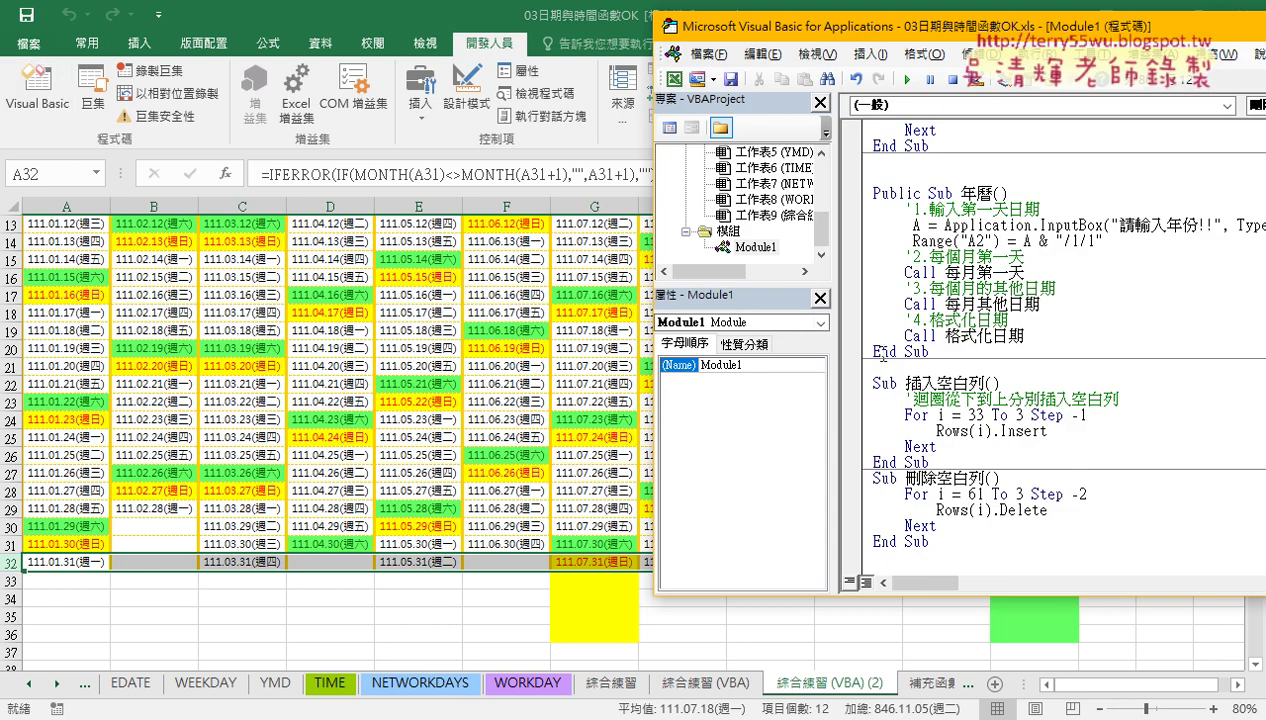
left_click_drag(930, 541, 985, 383)
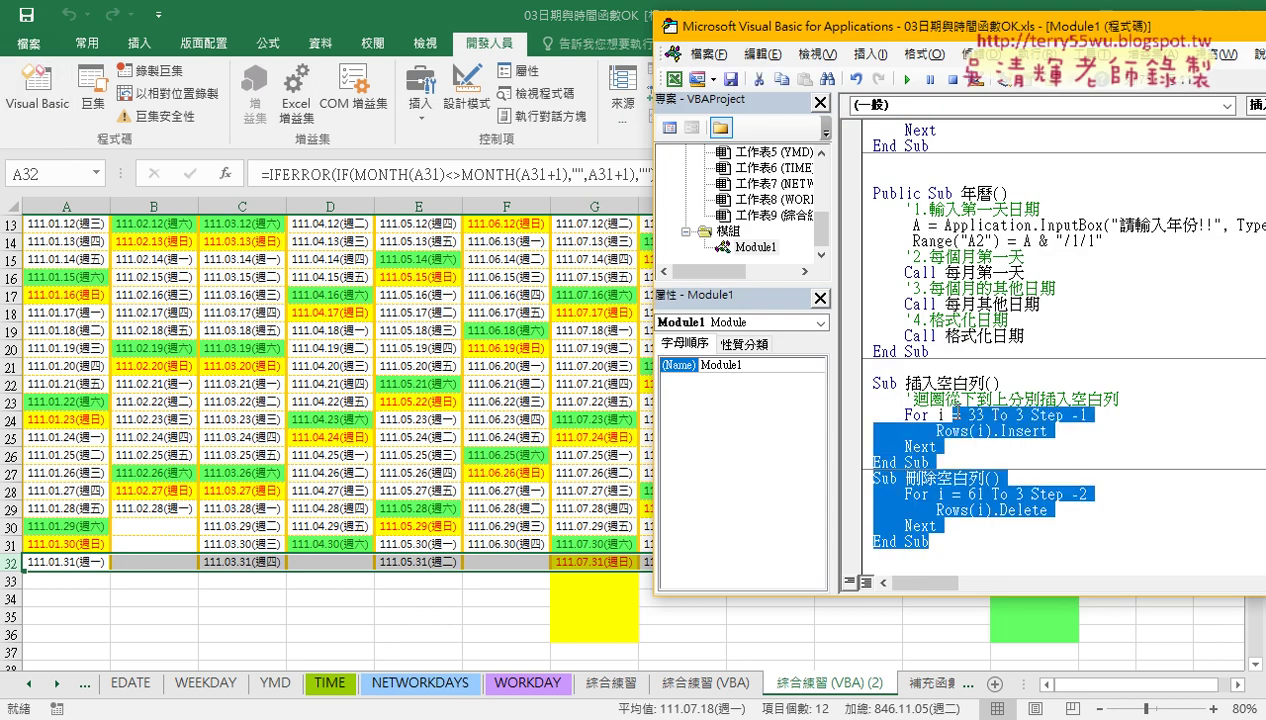
key("Delete")
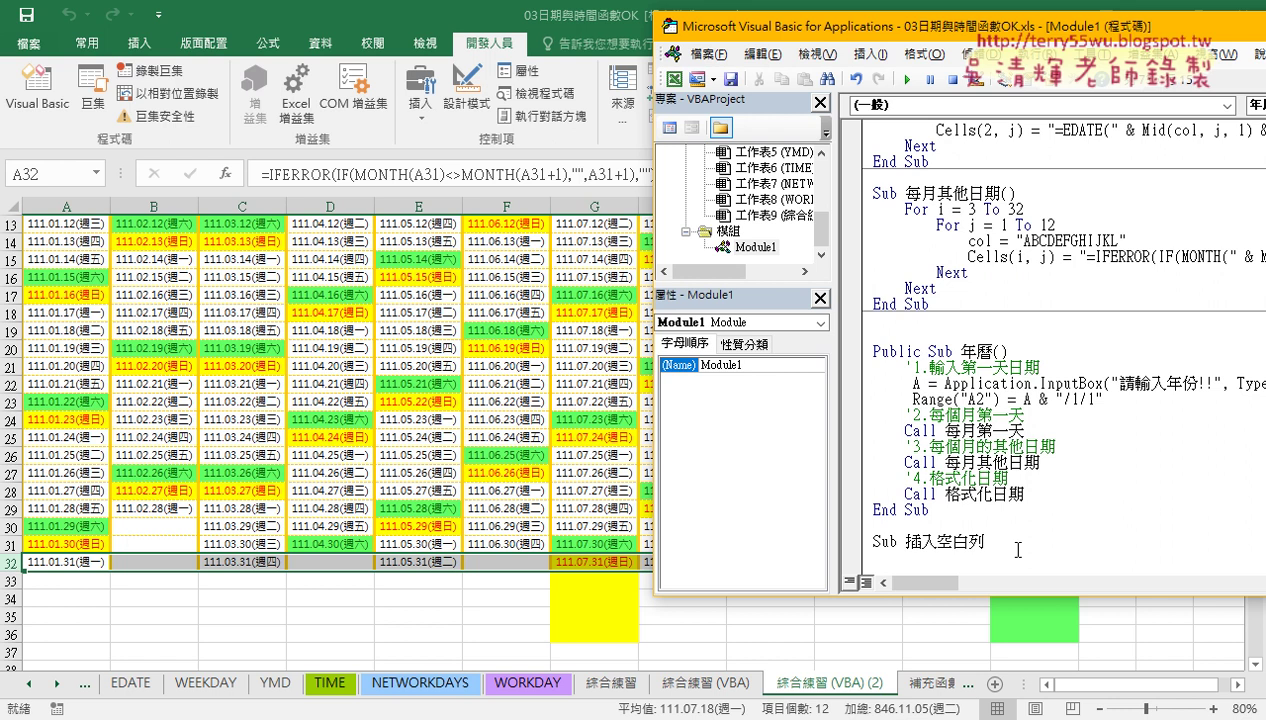
key("Return")
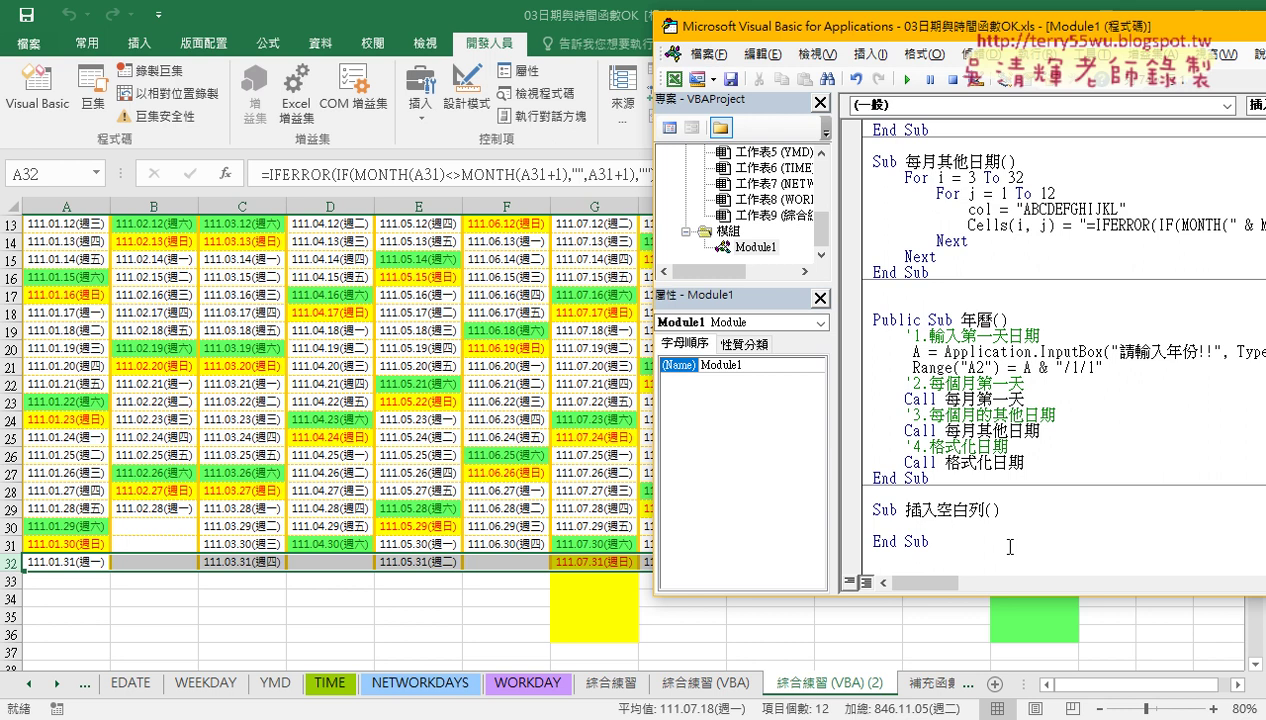
key("Tab")
Write the loop header For i = 33 To 3 step -1 with a closing Next
type("fo")
type("r ")
type("i")
type("=")
type("33")
type(" to ")
type("3")
key("Return")
key("Return")
type("nex")
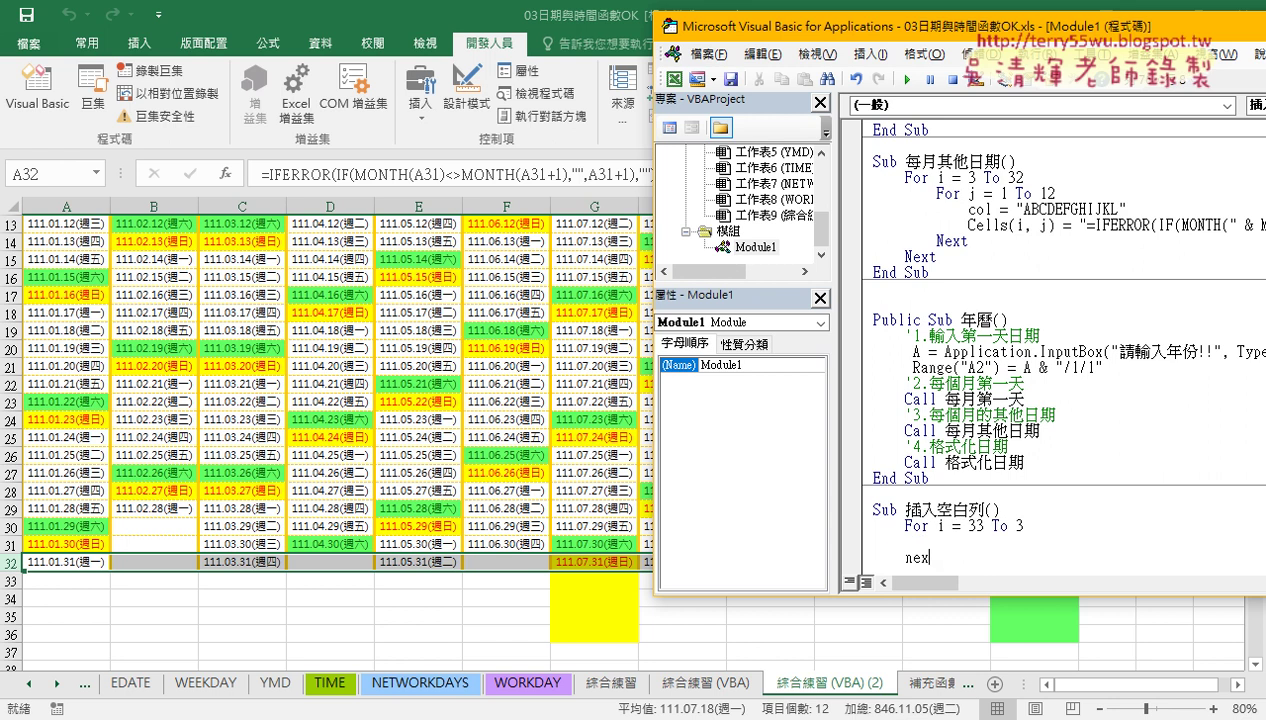
type("t")
left_click(972, 522)
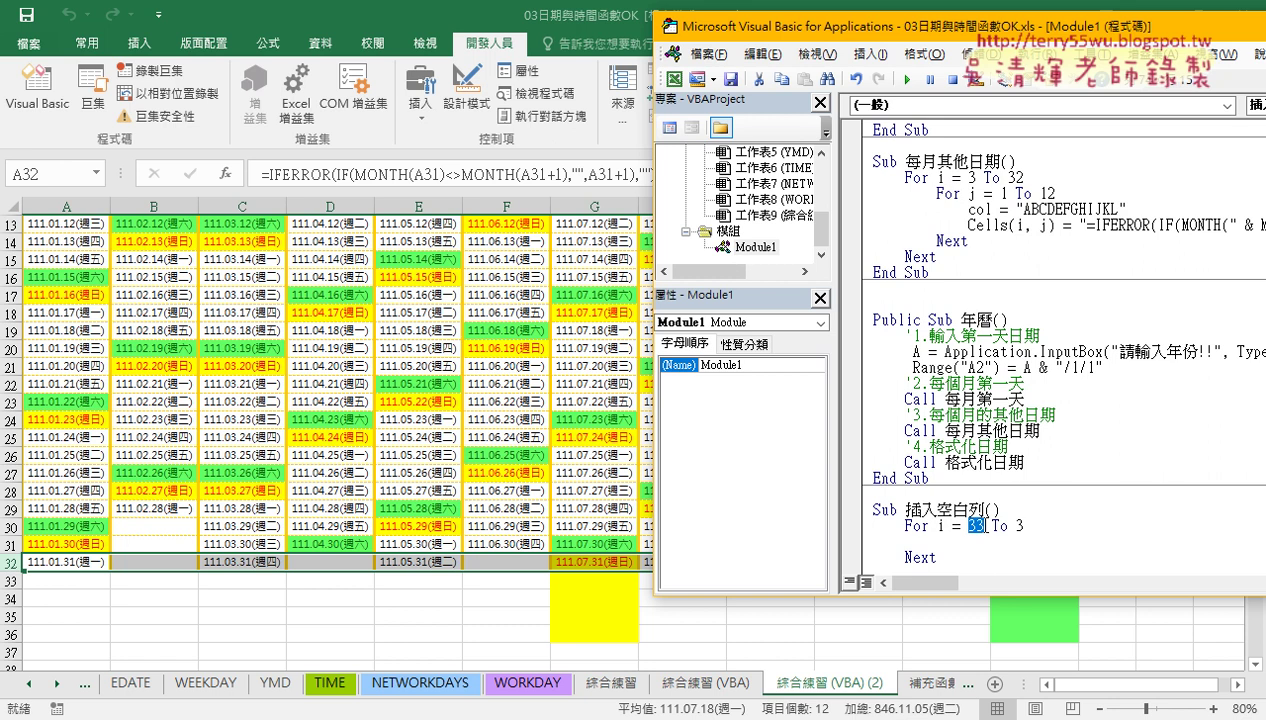
double_click(1020, 525)
double_click(975, 525)
left_click(1022, 525)
type("step")
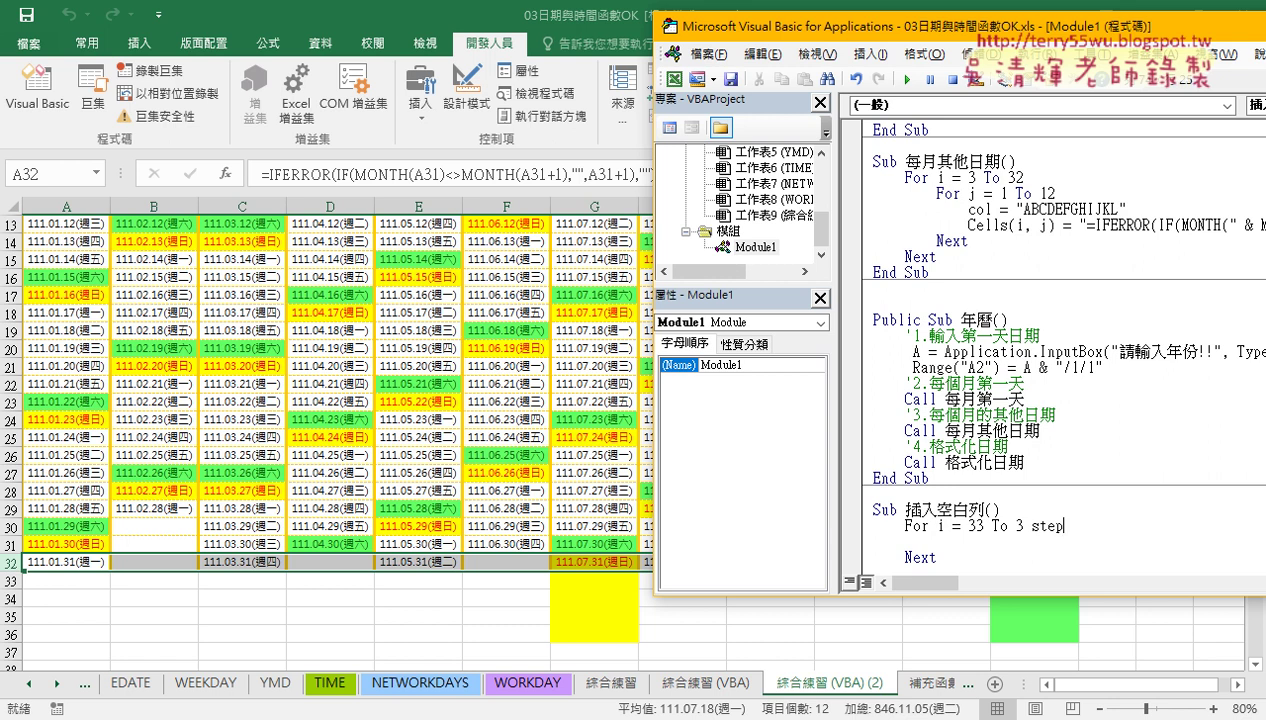
type(" -")
type("1")
Correct the step value so the header reads For i = 33 To 3 Step -1
left_click(1012, 466)
left_click_drag(1032, 525, 1087, 525)
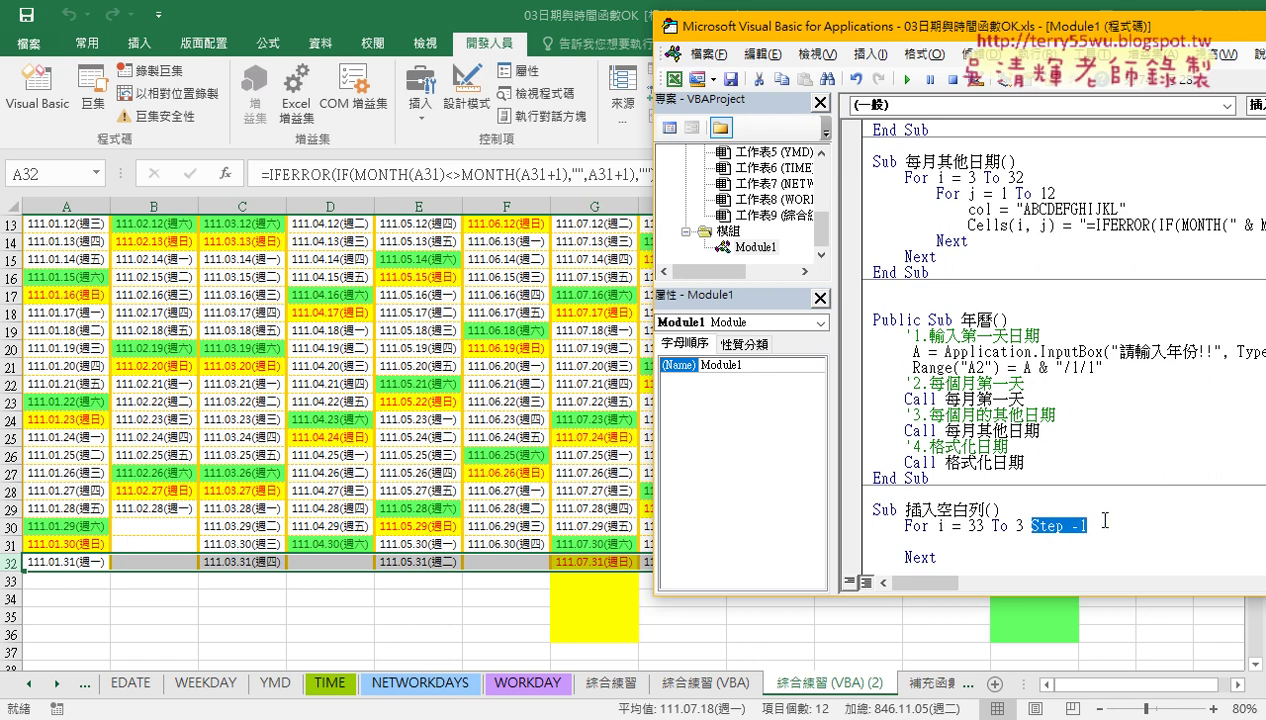
left_click(1105, 520)
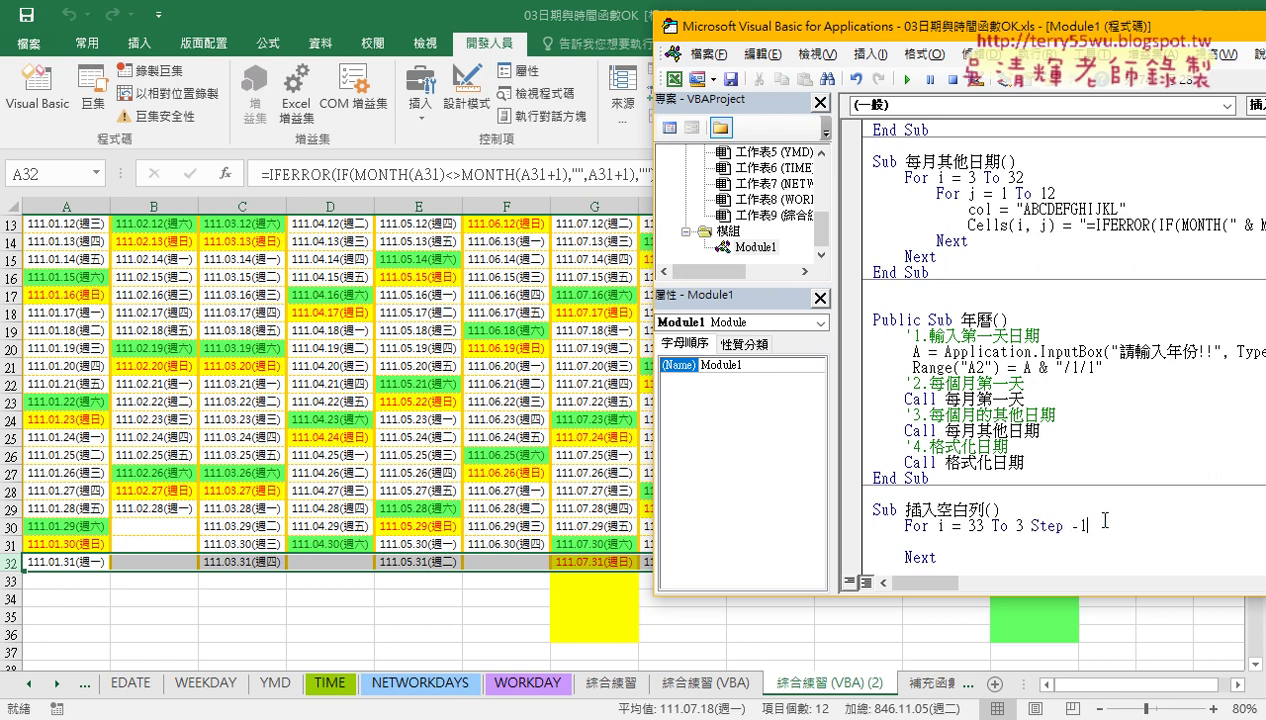
left_click_drag(1087, 525, 1089, 525)
type("1")
left_click(1072, 525)
type("-")
Widen the code pane and select the 33 To 3 Step -1 loop range
left_click(986, 541)
scroll(994, 545, "down", 1)
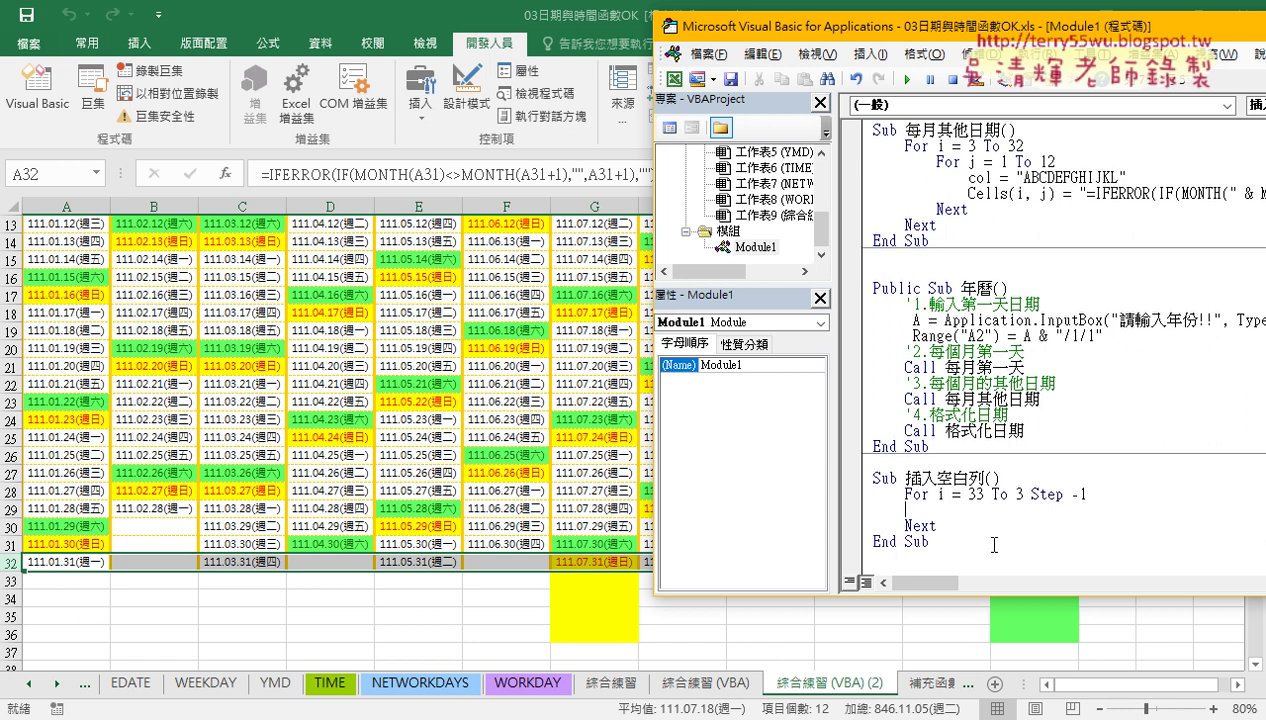
left_click_drag(834, 476, 762, 487)
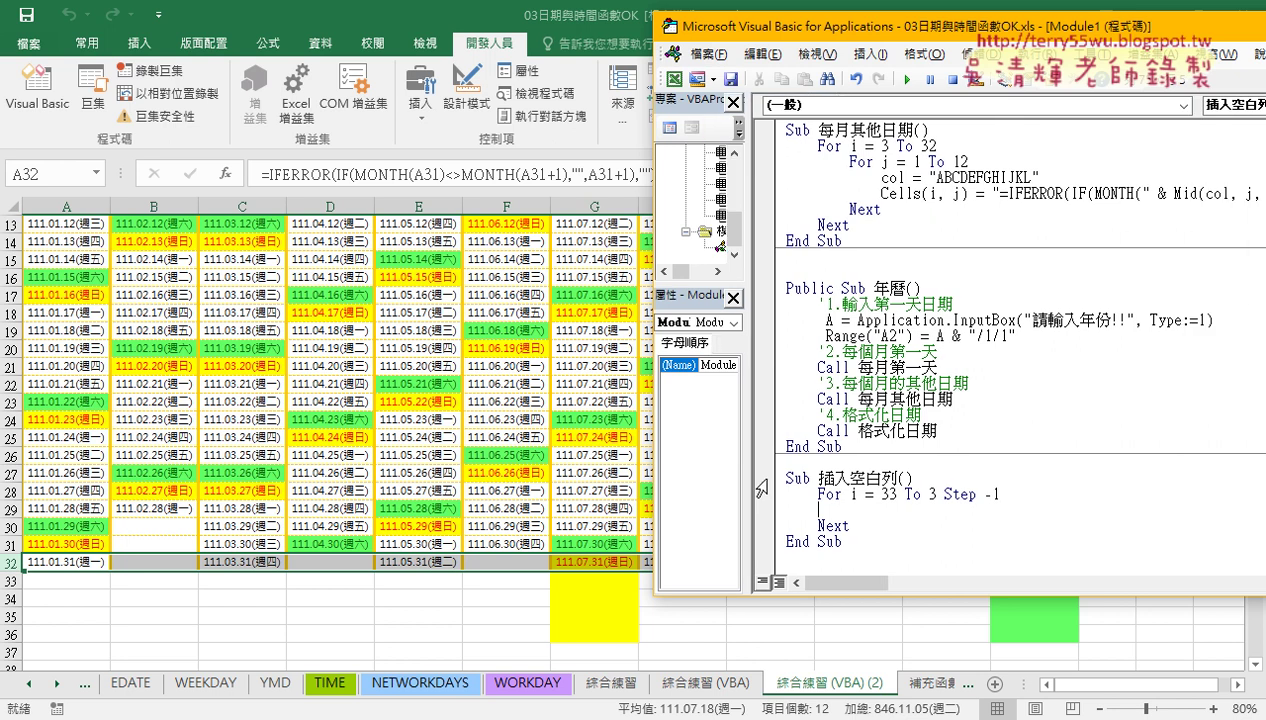
left_click_drag(881, 494, 1002, 494)
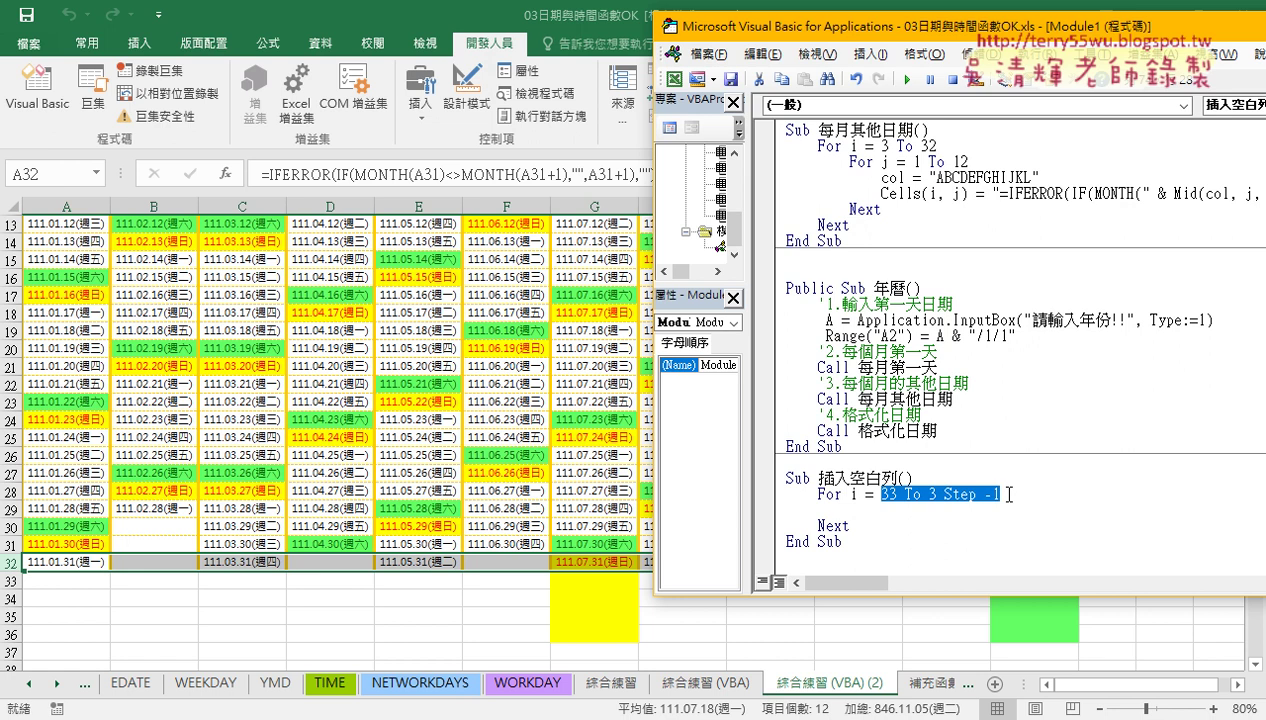
Add Rows(i).Insert as the 插入空白列 loop body and let VBA recapitalise Insert
left_click(858, 513)
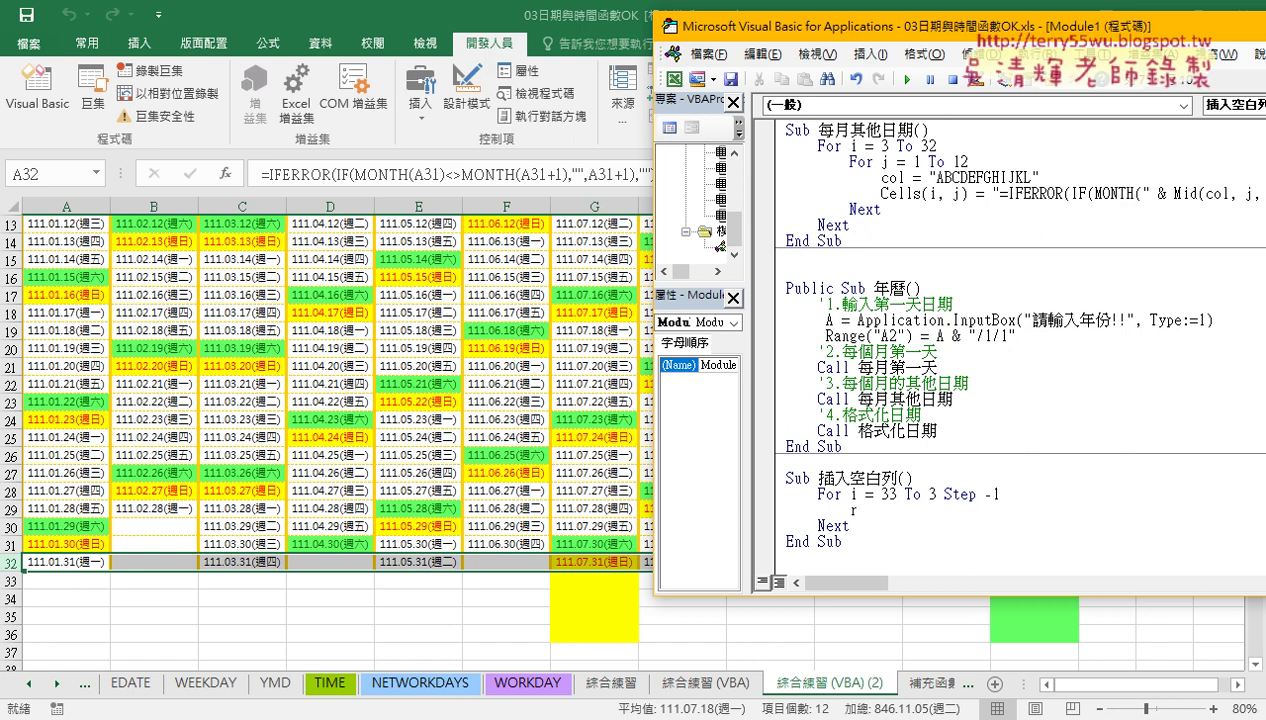
type("rows")
type("(")
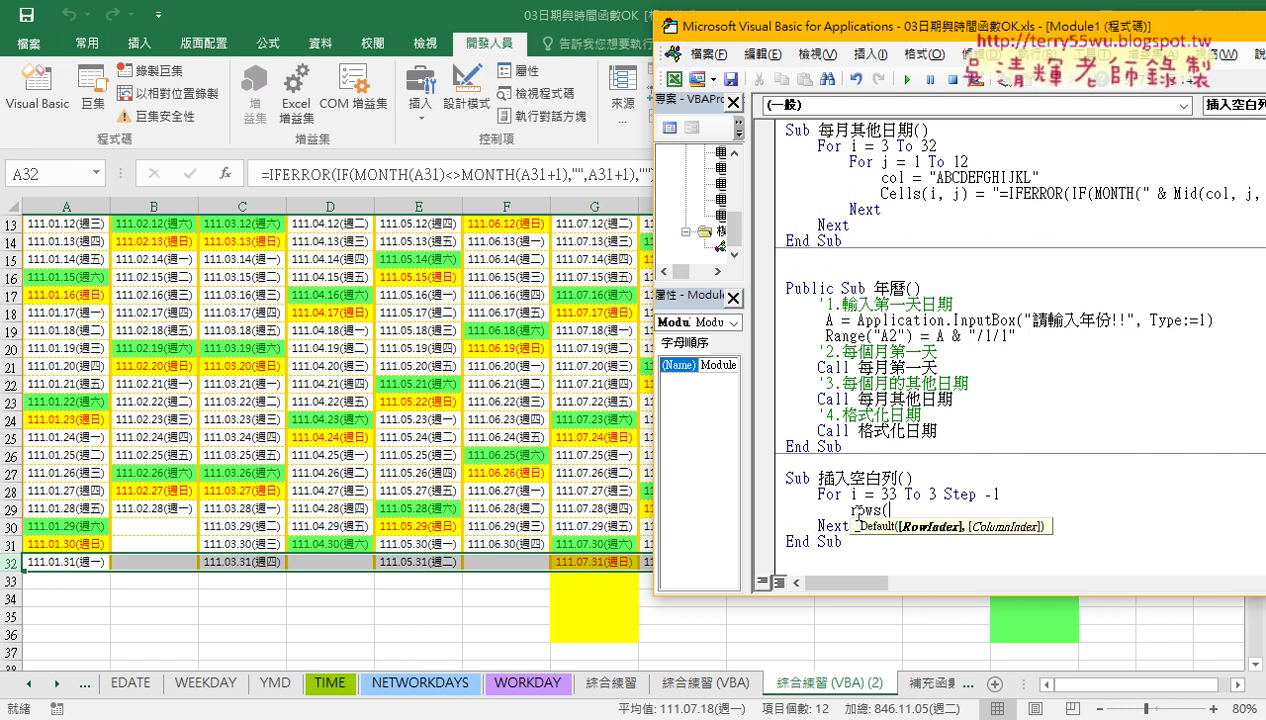
type("i)")
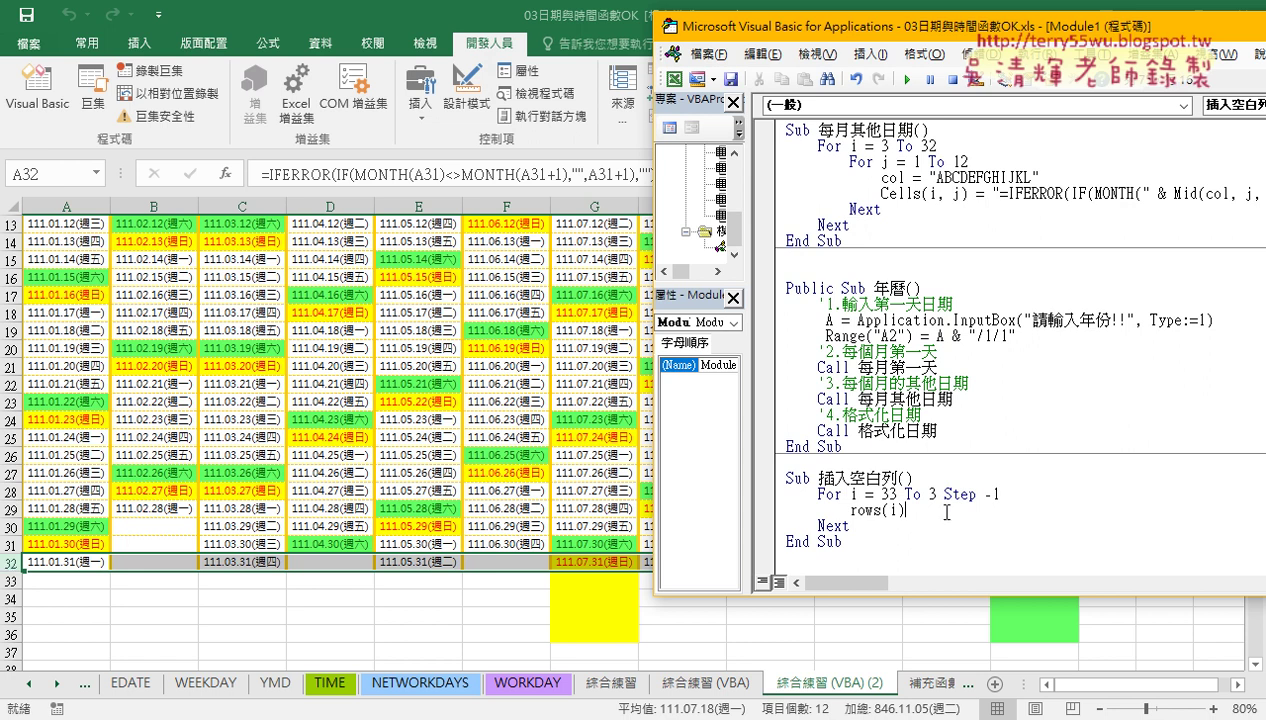
left_click_drag(905, 510, 850, 510)
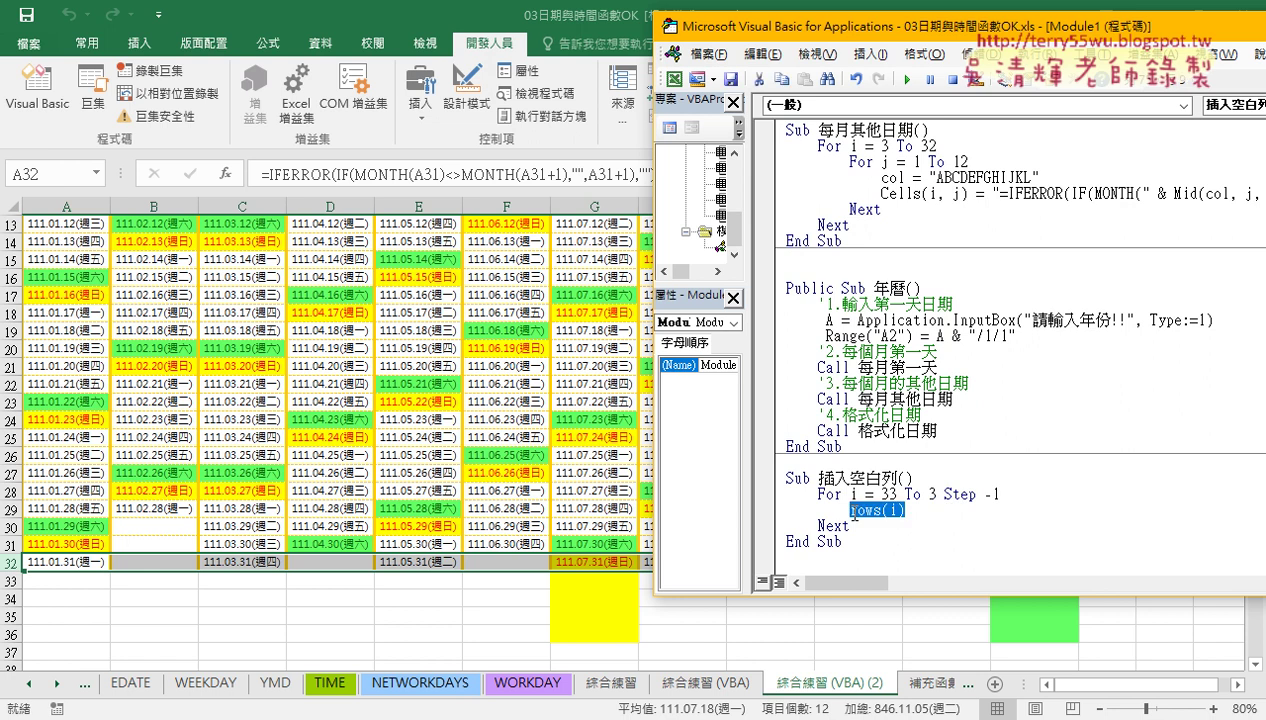
left_click(944, 511)
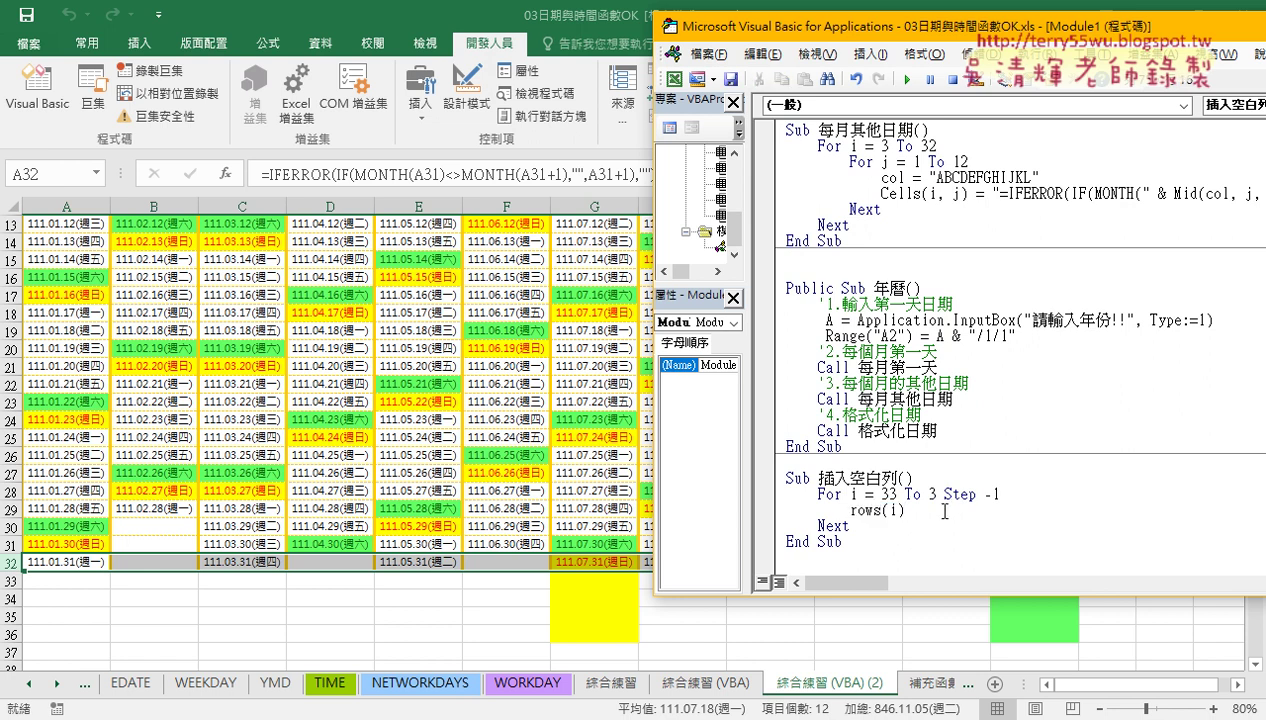
type(".")
type("inse")
type("rt")
key("Down")
left_click_drag(924, 510, 912, 510)
type("i")
left_click(955, 536)
Place the caret inside the 插入空白列 macro and check the Debug menu
left_click(968, 53)
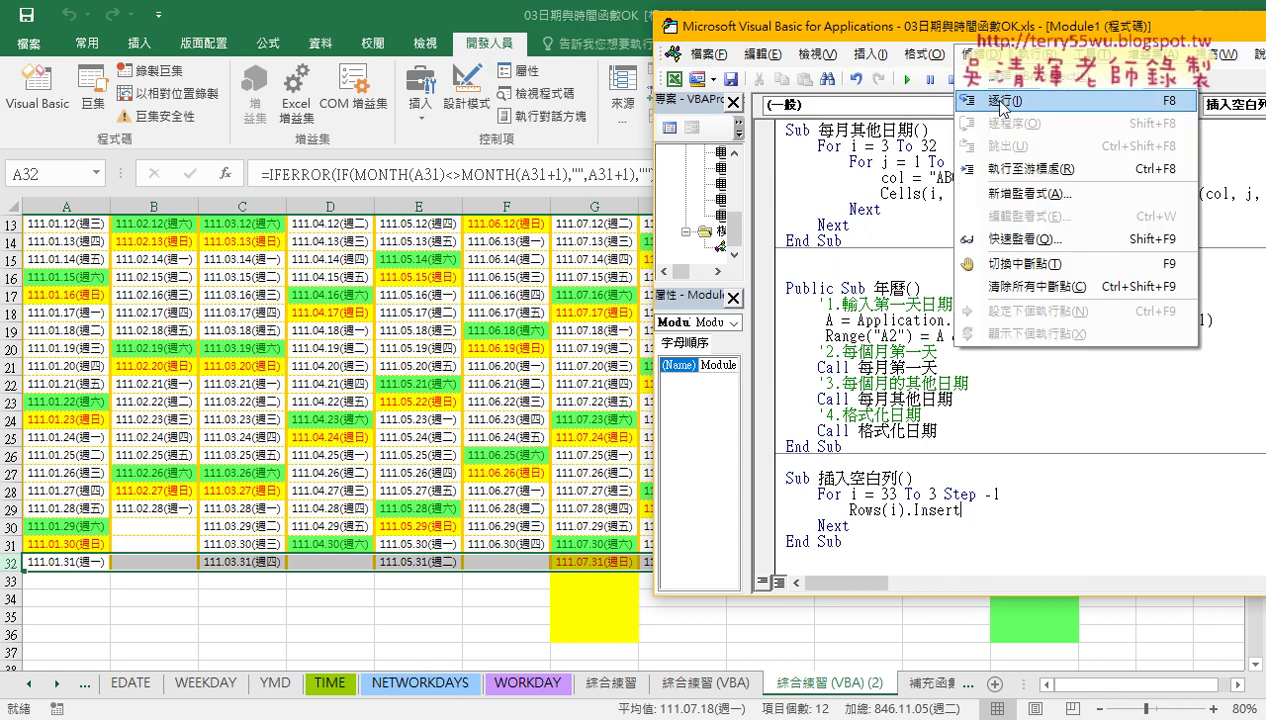
left_click(866, 510)
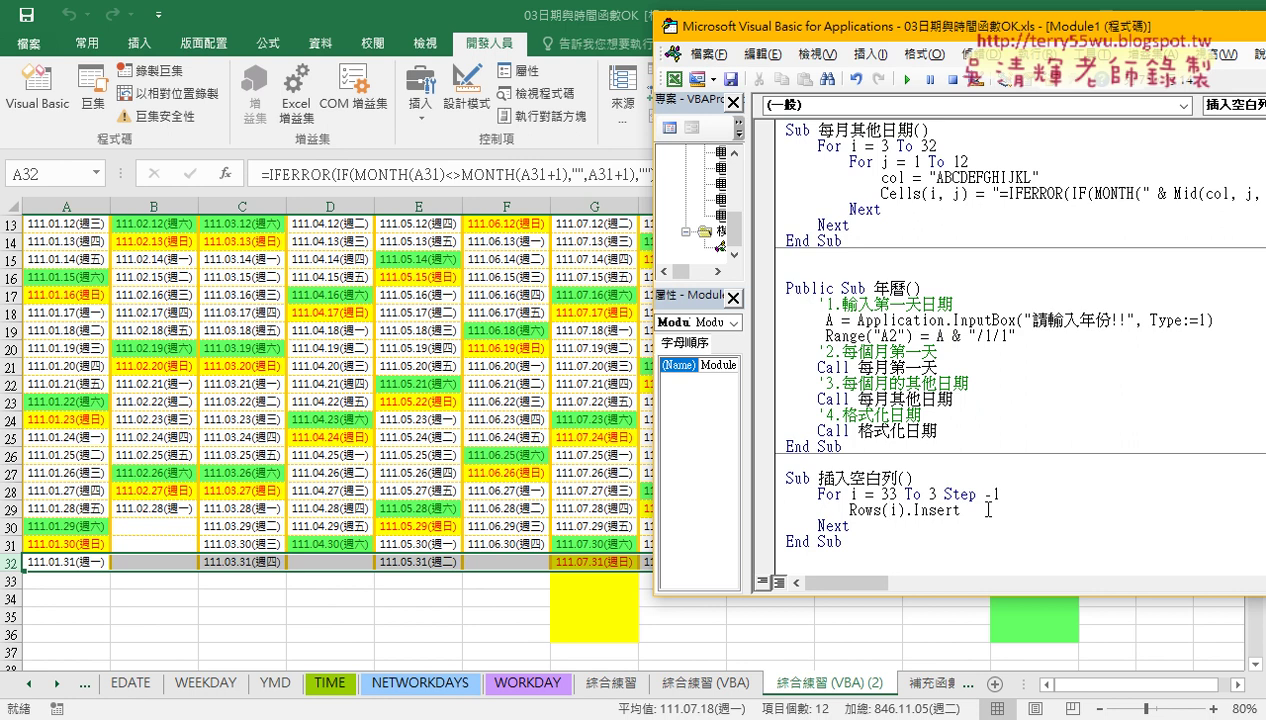
left_click(968, 53)
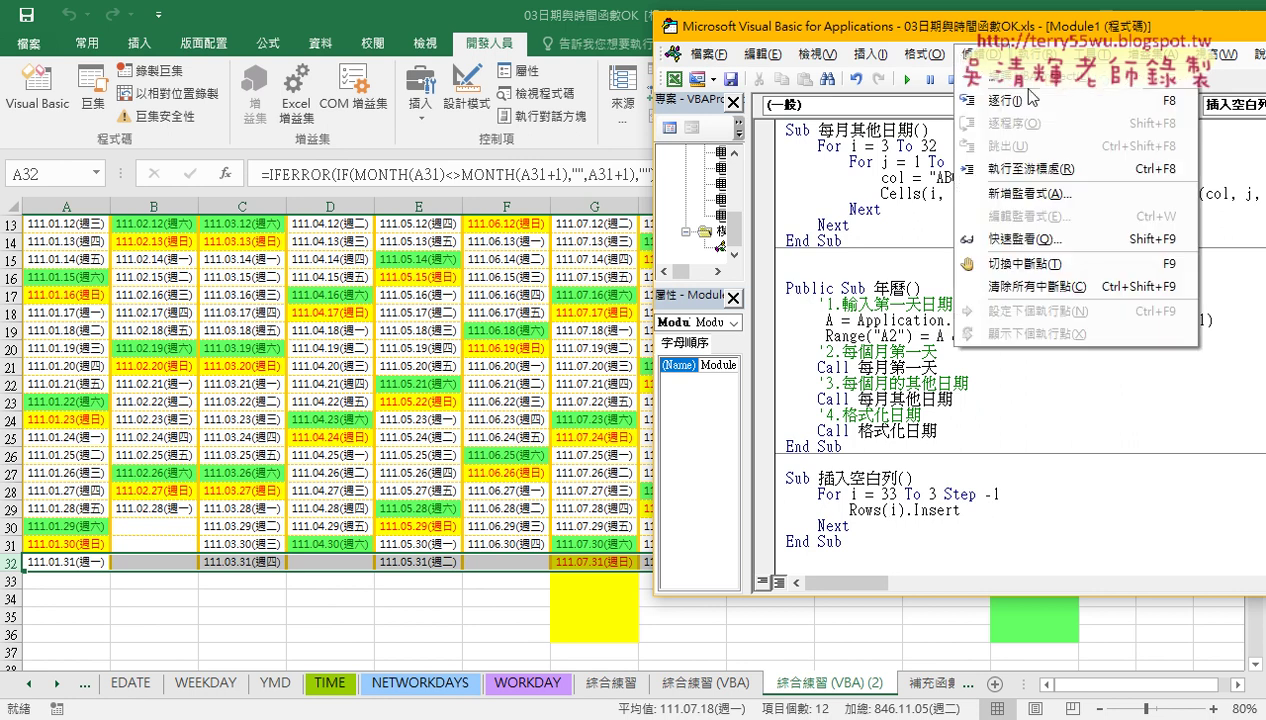
left_click(862, 510)
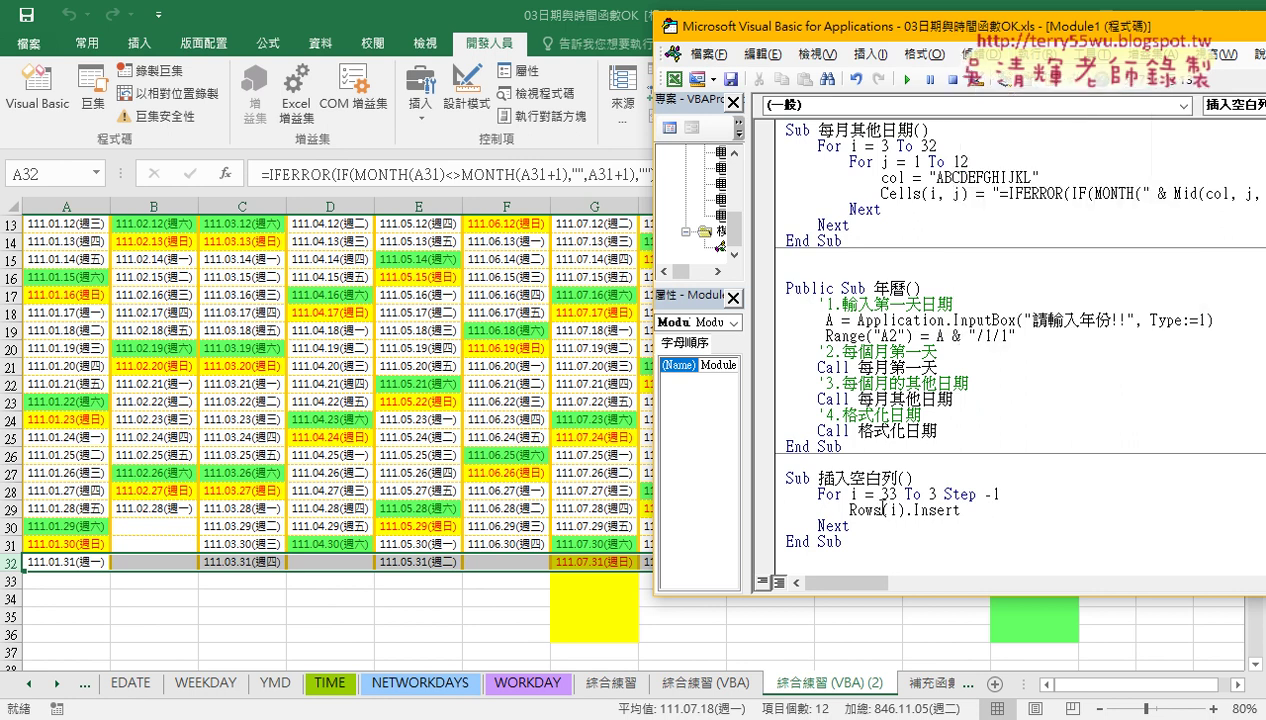
Step through the macro with F8, inserting blank rows at rows 32, 31 and onward
key("F8")
key("F8")
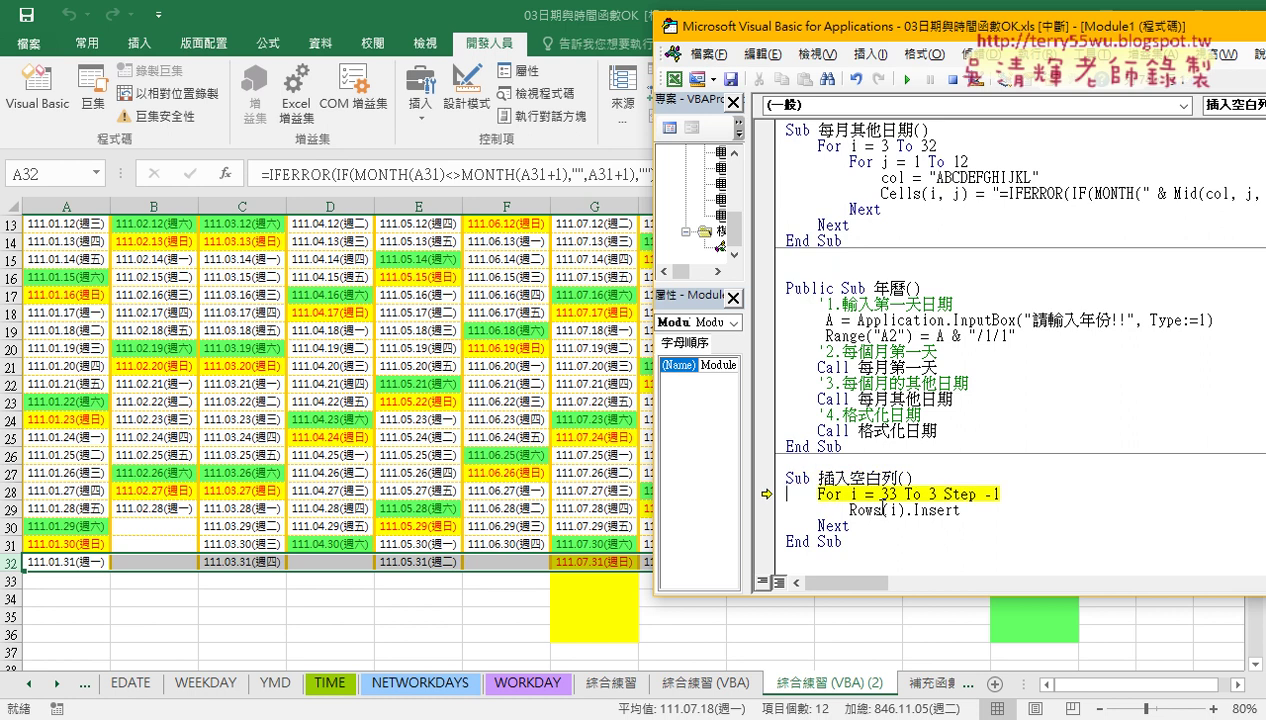
key("F8")
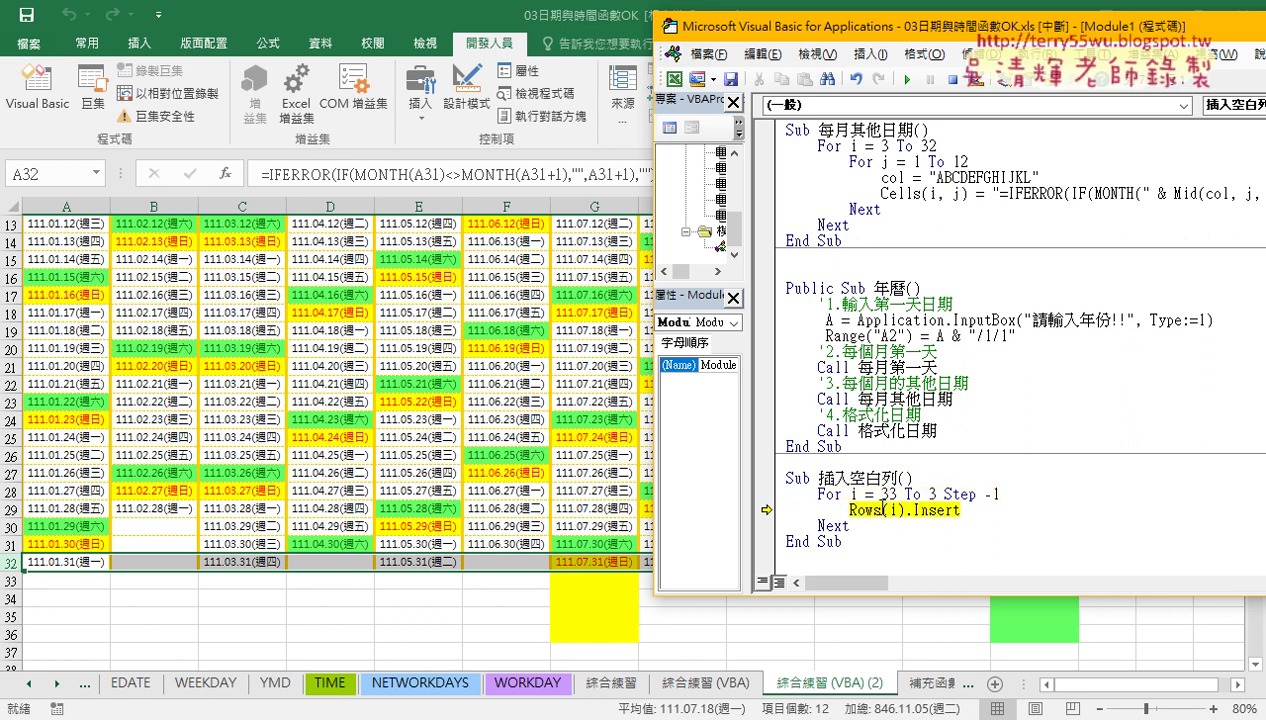
mouse_move(876, 510)
key("F8")
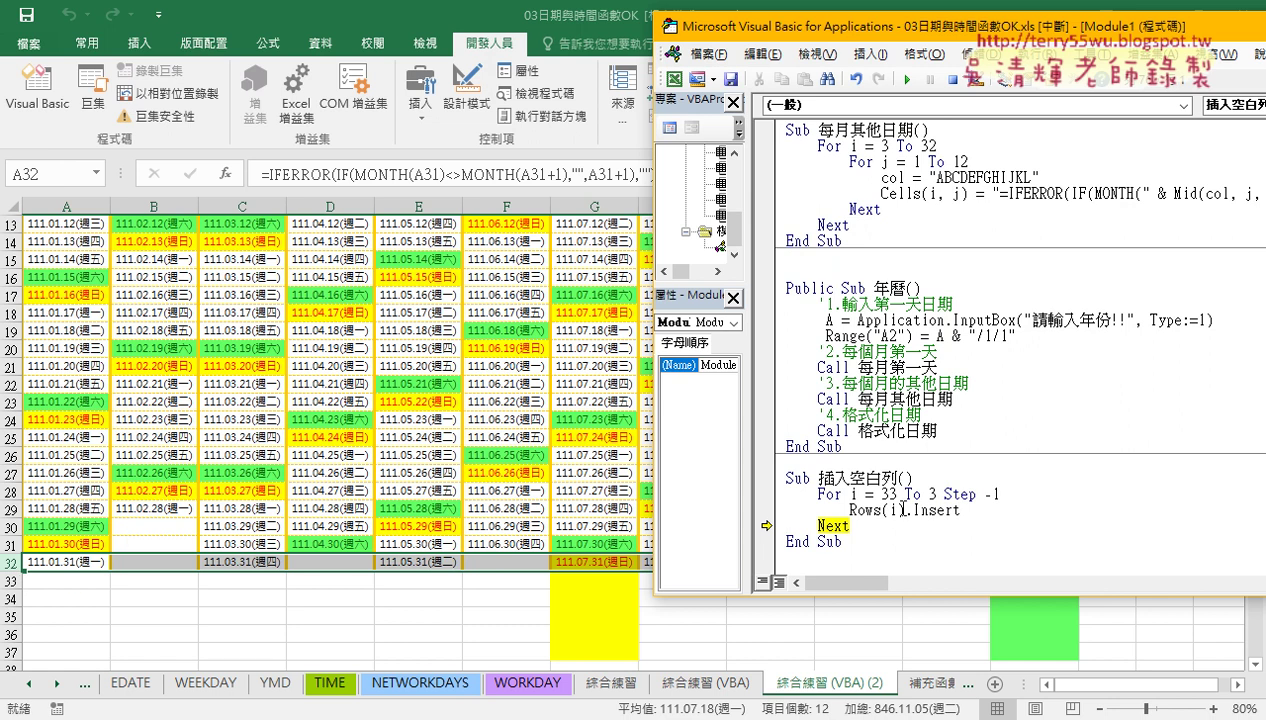
key("F8")
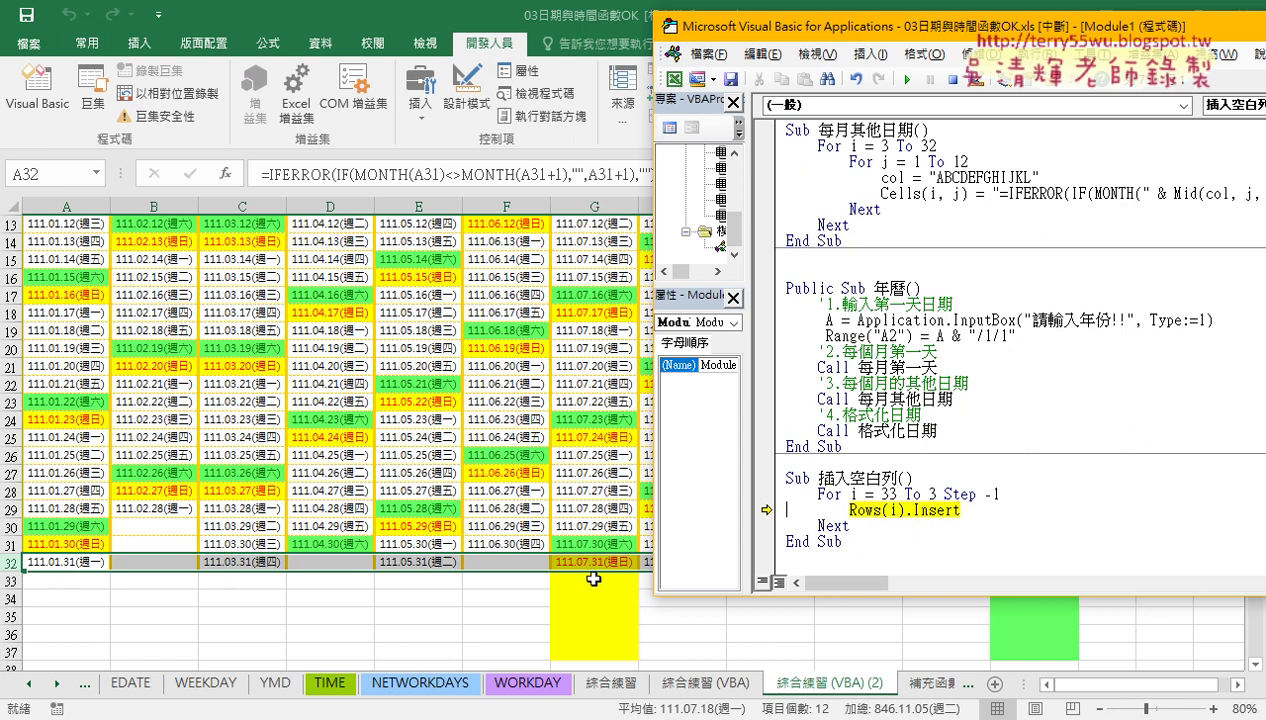
key("F8")
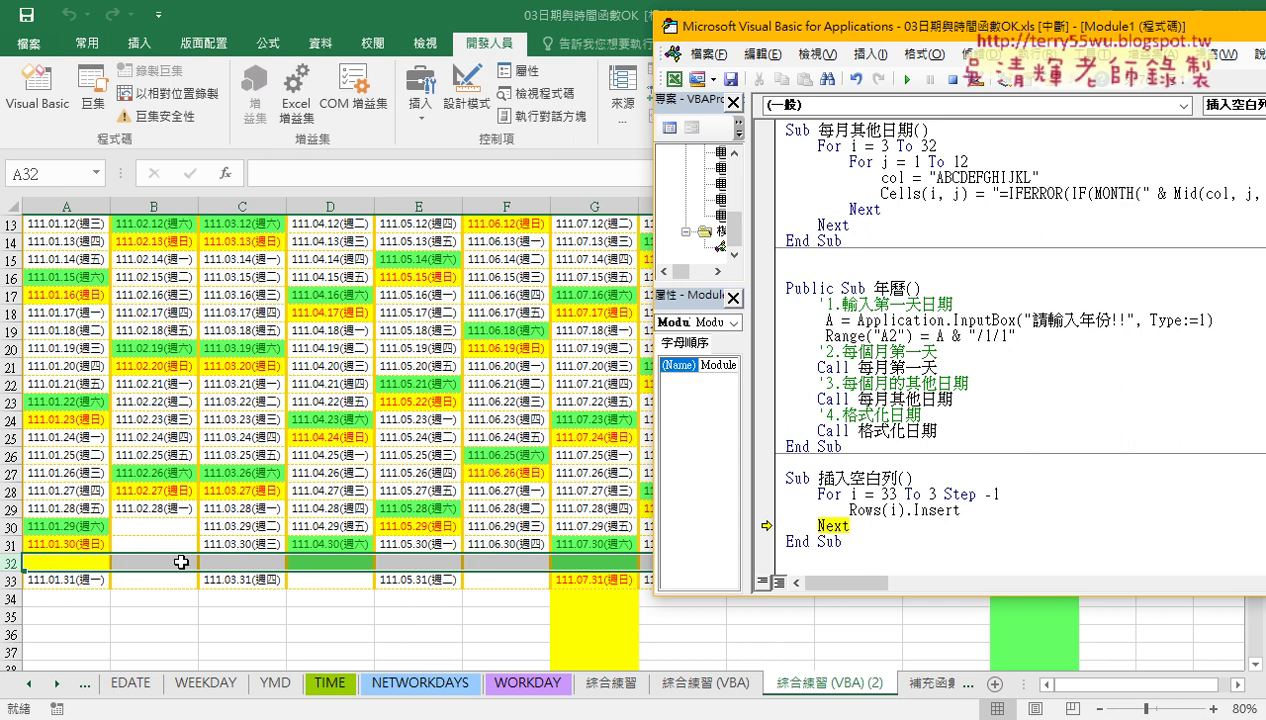
key("F8")
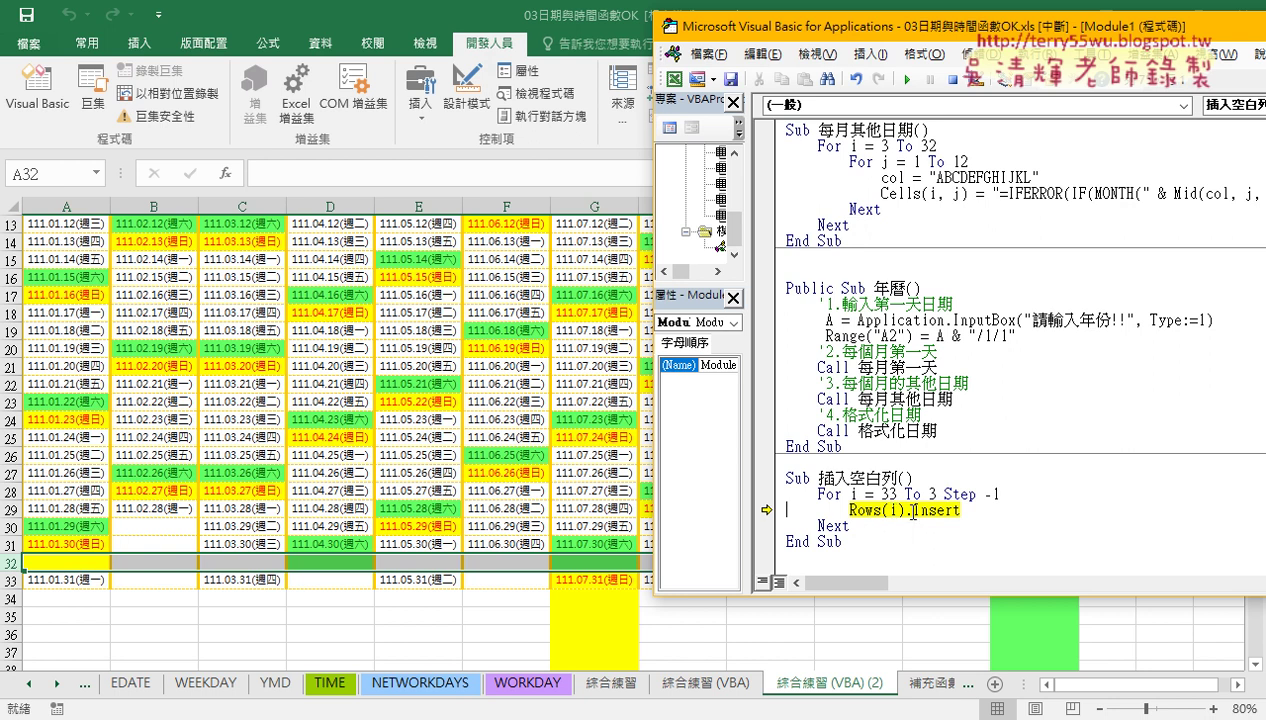
key("F8")
key("F8")
key("F8")
key("F8")
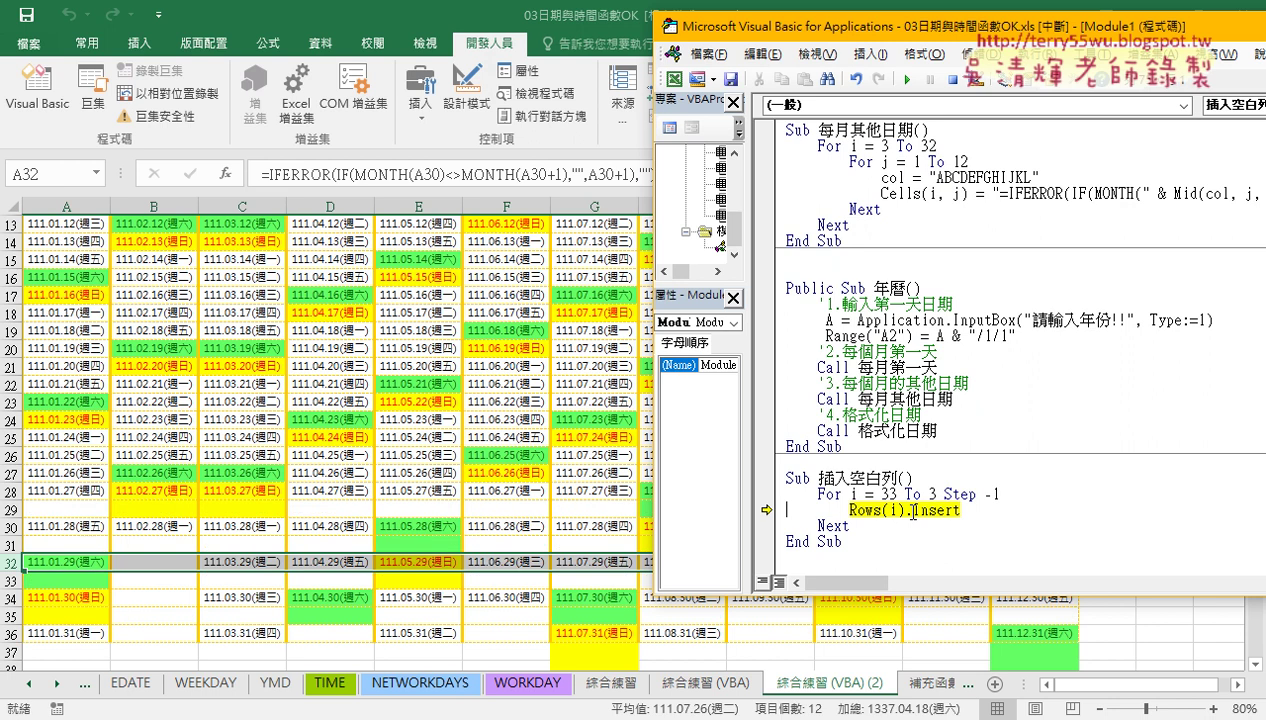
key("F8")
key("F8")
key("F8")
key("F8")
key("F8")
key("F8")
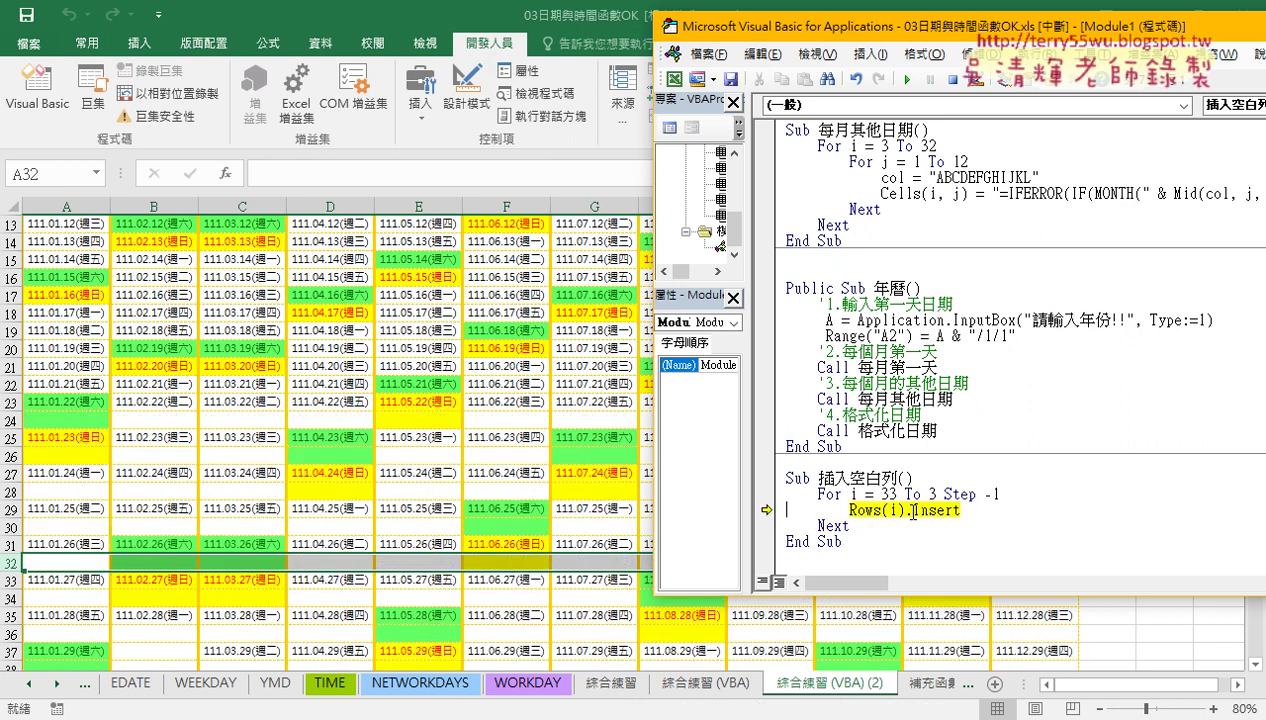
Run the 插入空白列 macro to completion and return to the worksheet
left_click(907, 79)
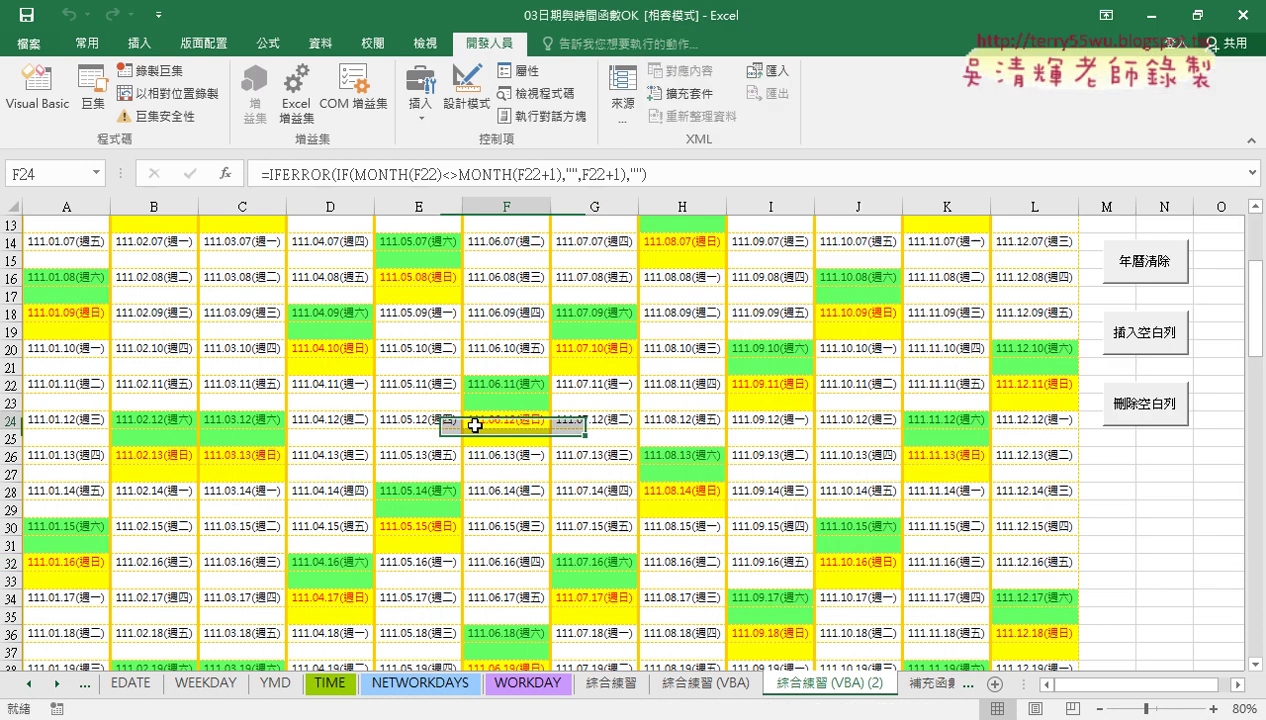
left_click(500, 418)
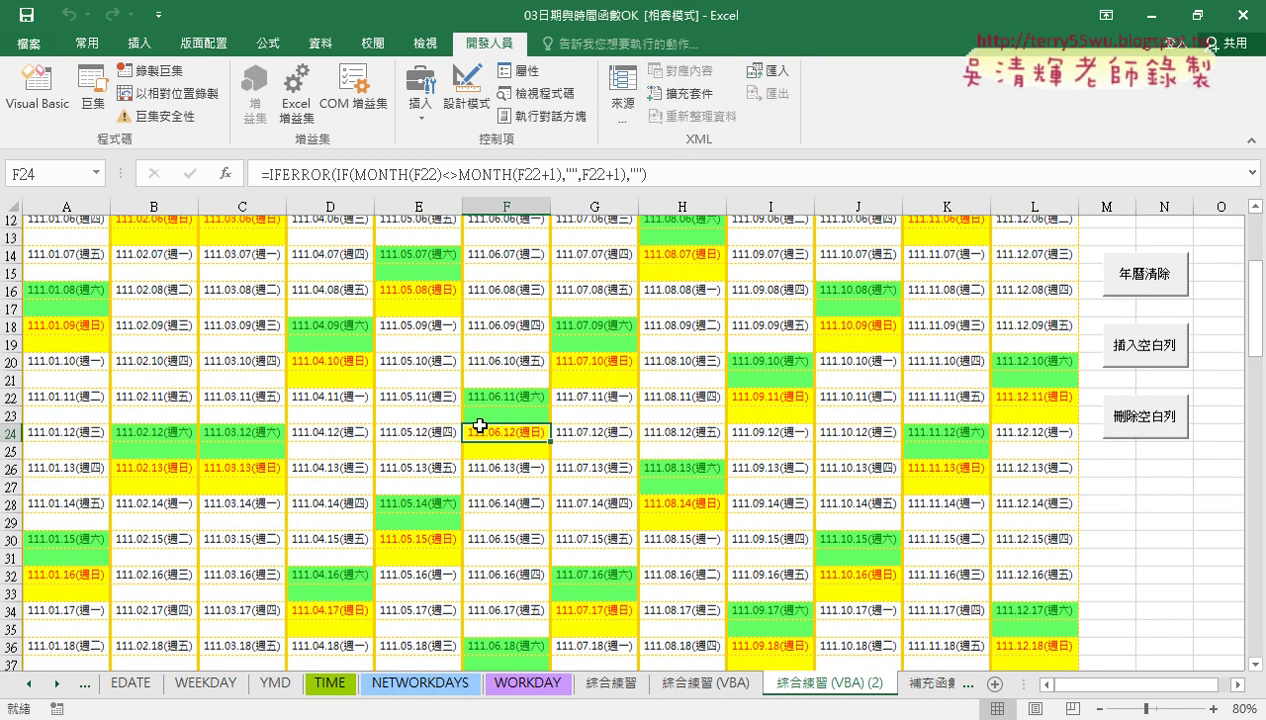
scroll(480, 425, "up", 4)
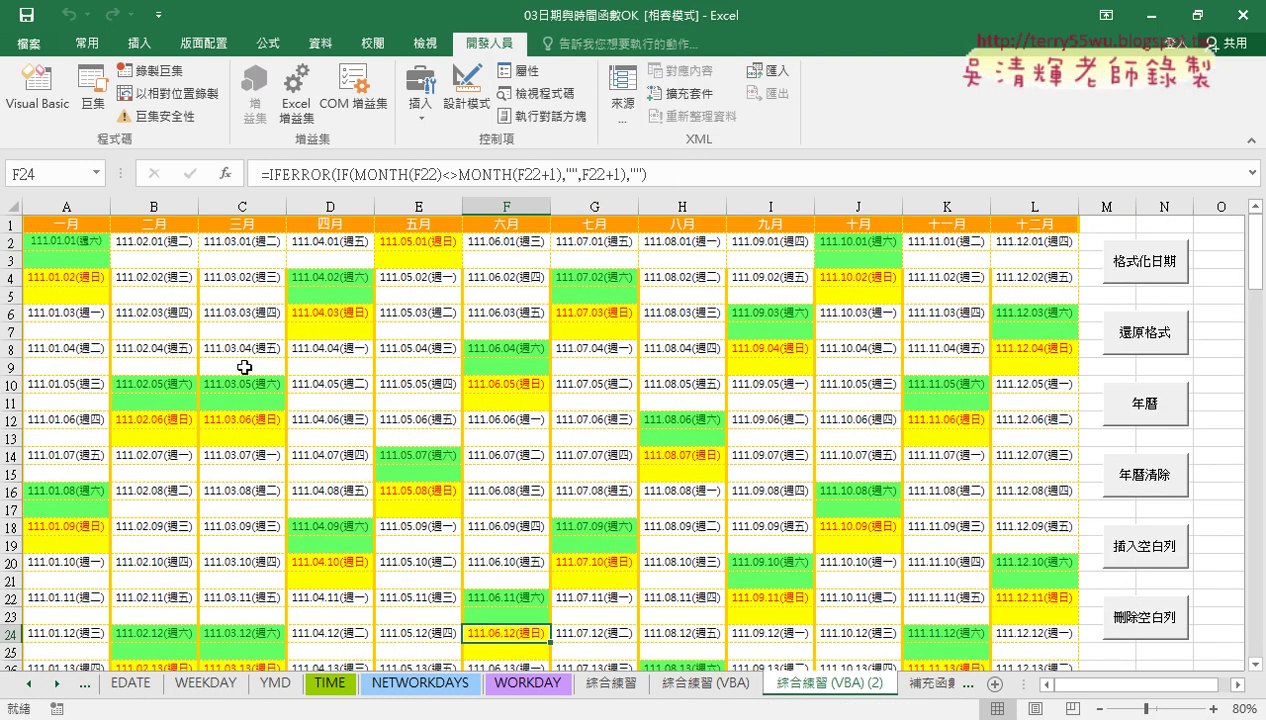
left_click(60, 100)
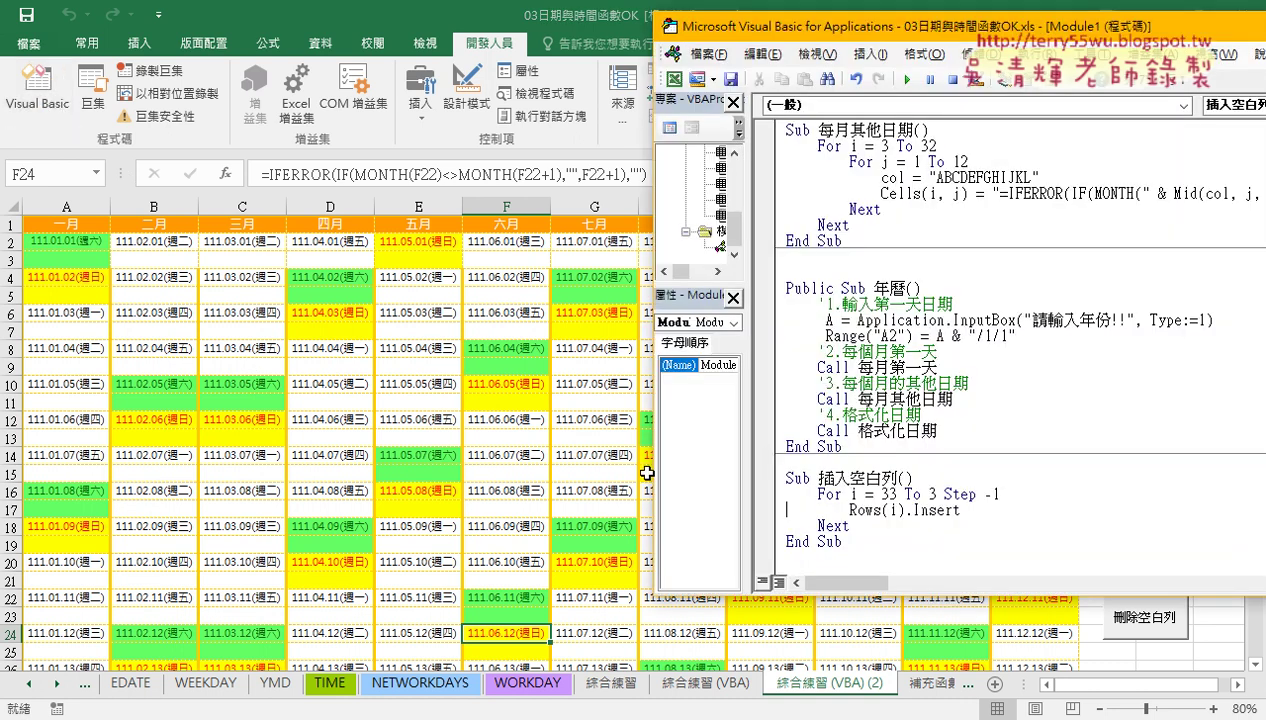
left_click(363, 490)
scroll(363, 492, "down", 14)
scroll(363, 490, "down", 1)
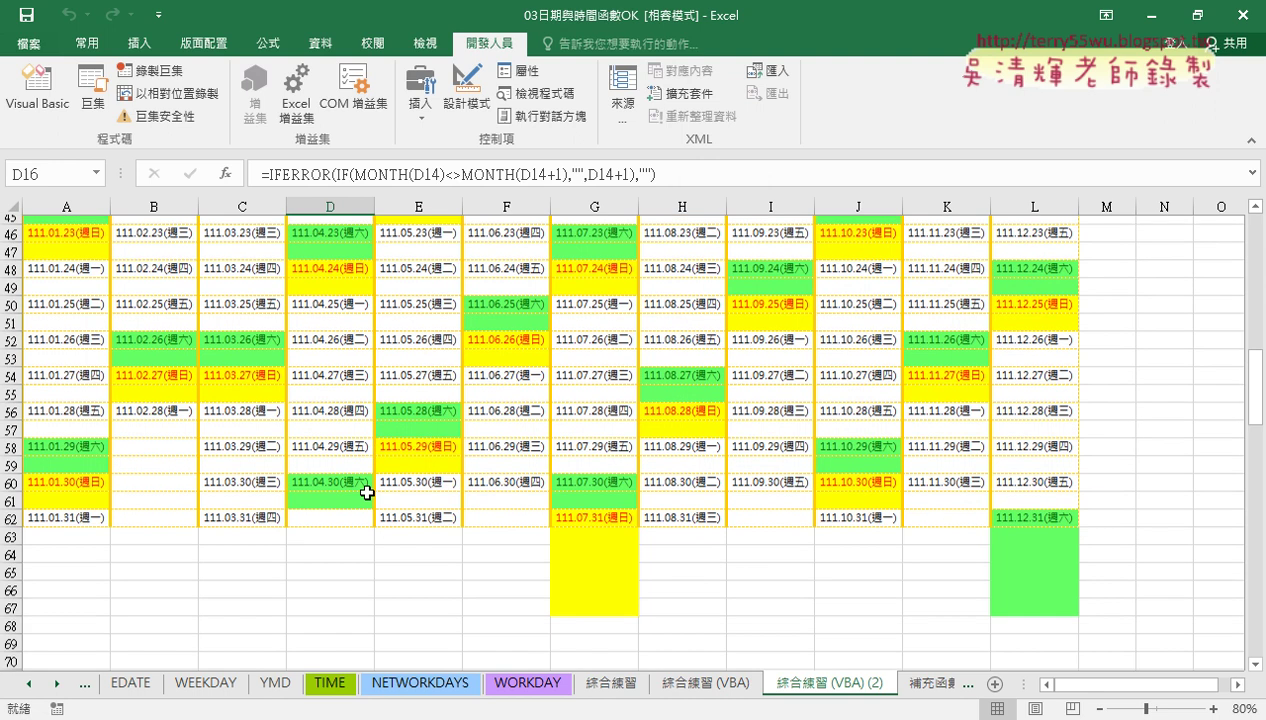
Check the inserted blank rows 59, 61 and 63 and the buttons' positions
left_click(8, 528)
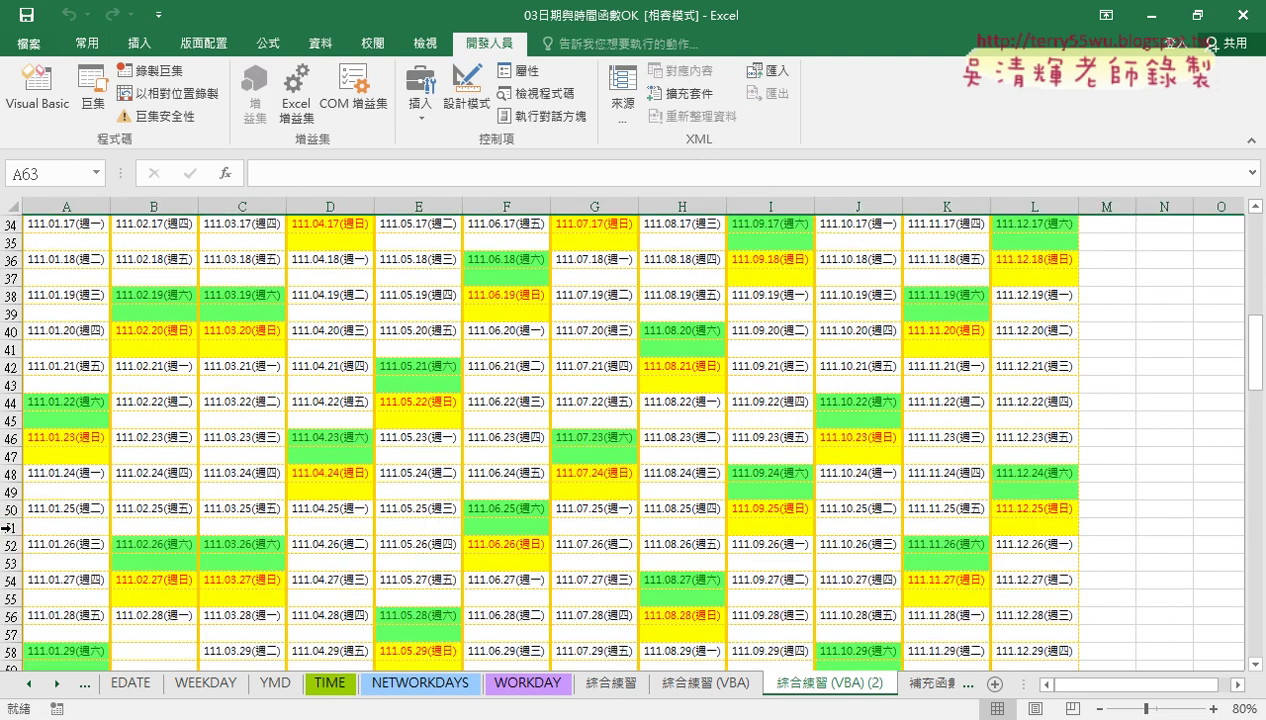
left_click(8, 491)
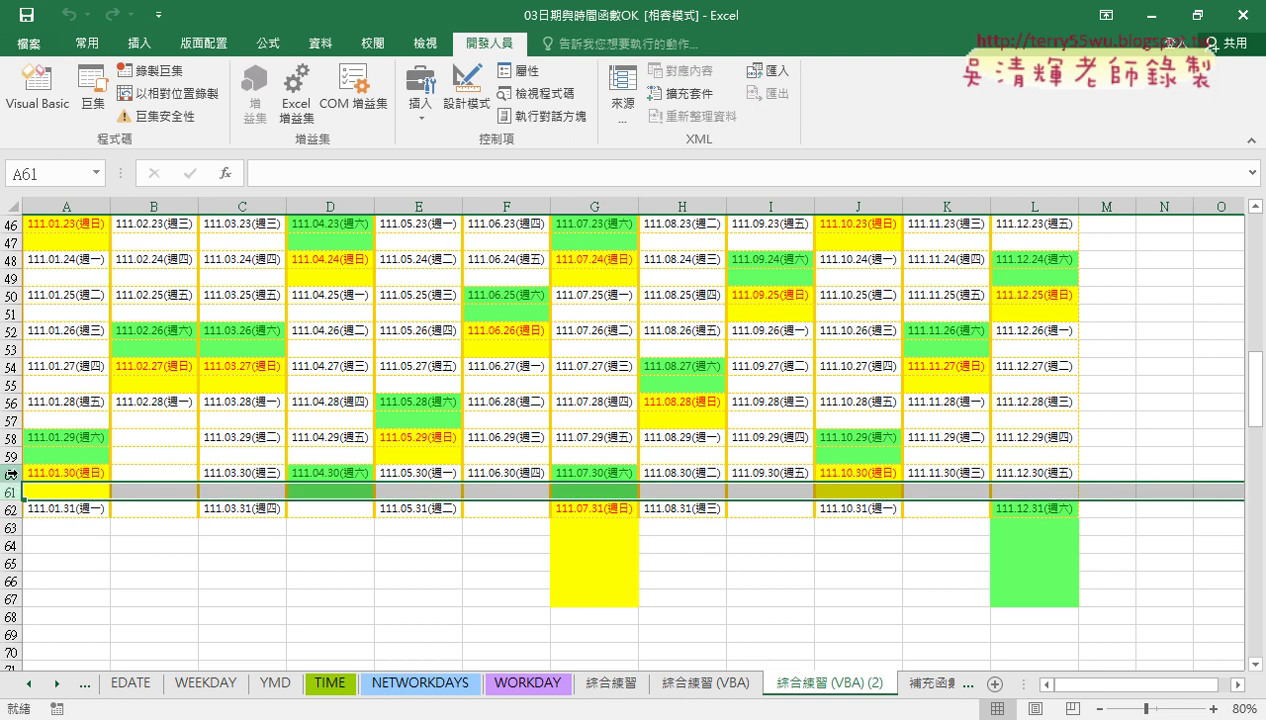
left_click(8, 455)
scroll(8, 456, "up", 10)
scroll(38, 456, "up", 5)
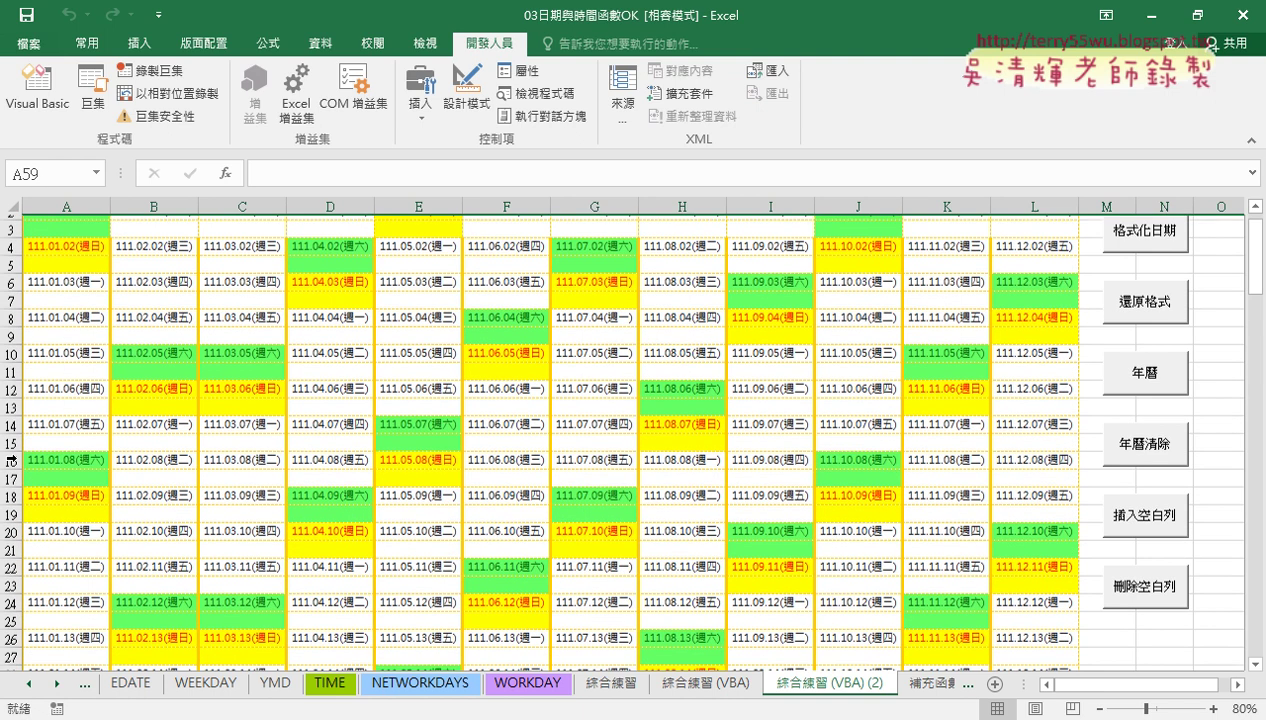
scroll(73, 395, "down", 4)
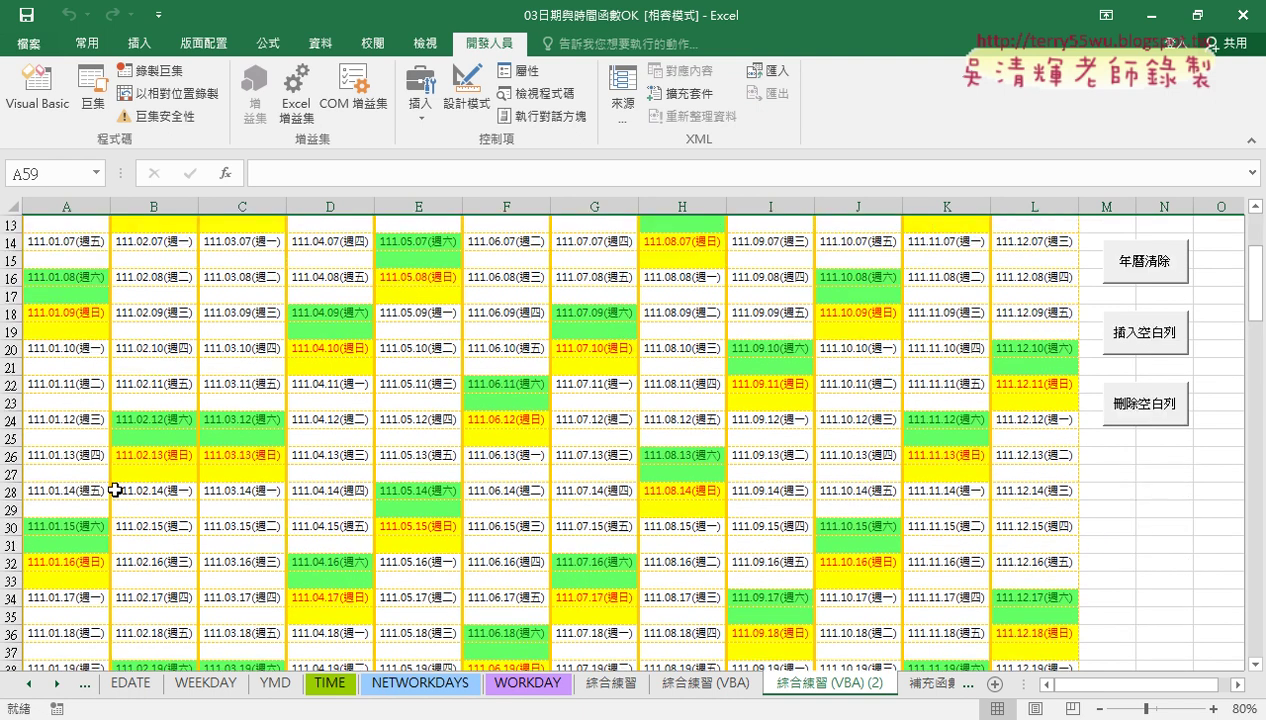
scroll(115, 489, "down", 5)
scroll(115, 489, "down", 4)
scroll(115, 489, "down", 2)
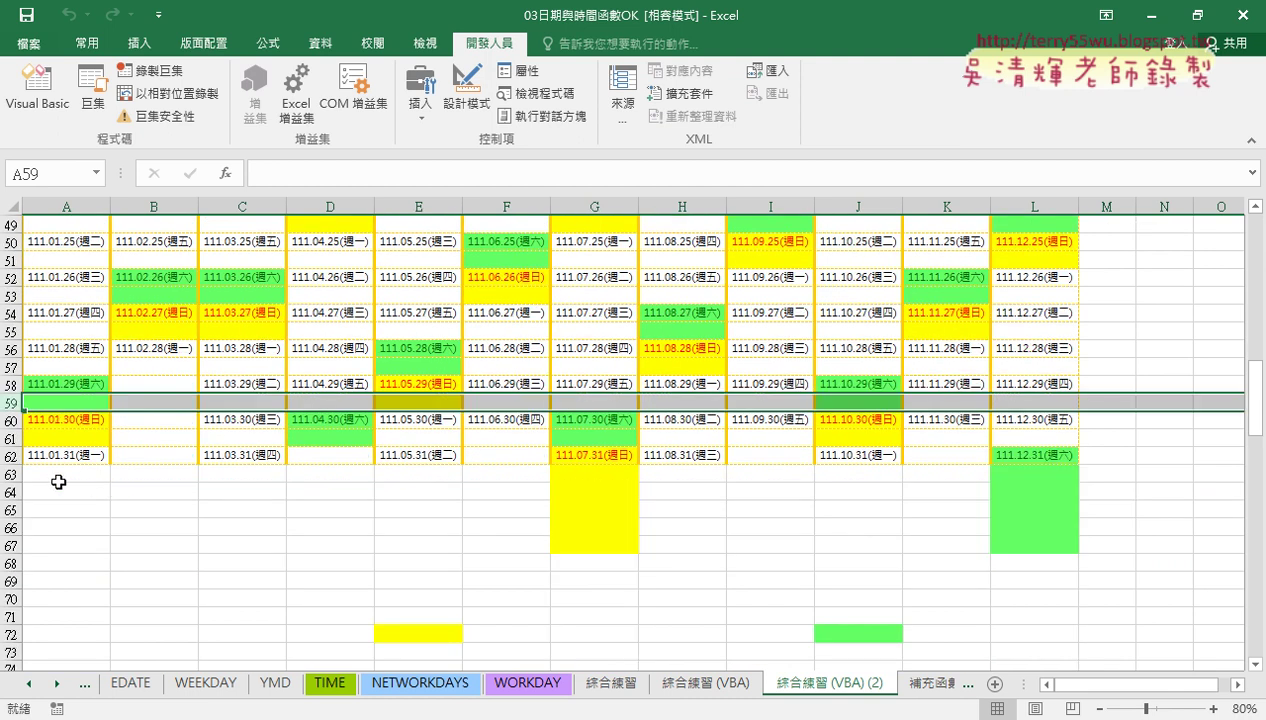
left_click(8, 474)
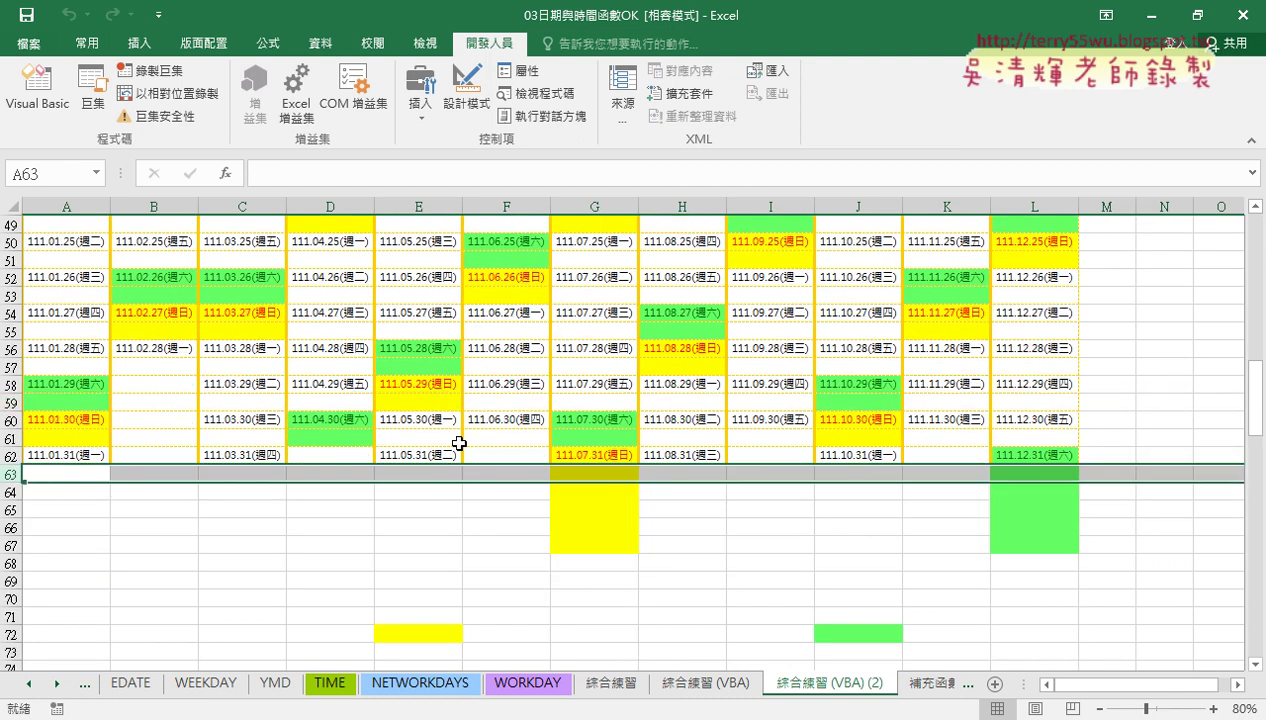
left_click(38, 90)
Duplicate the 插入空白列 procedure and rename the copy 刪除空白列
mouse_move(818, 526)
left_mouse_down()
mouse_move(842, 541)
mouse_move(785, 470)
left_mouse_up()
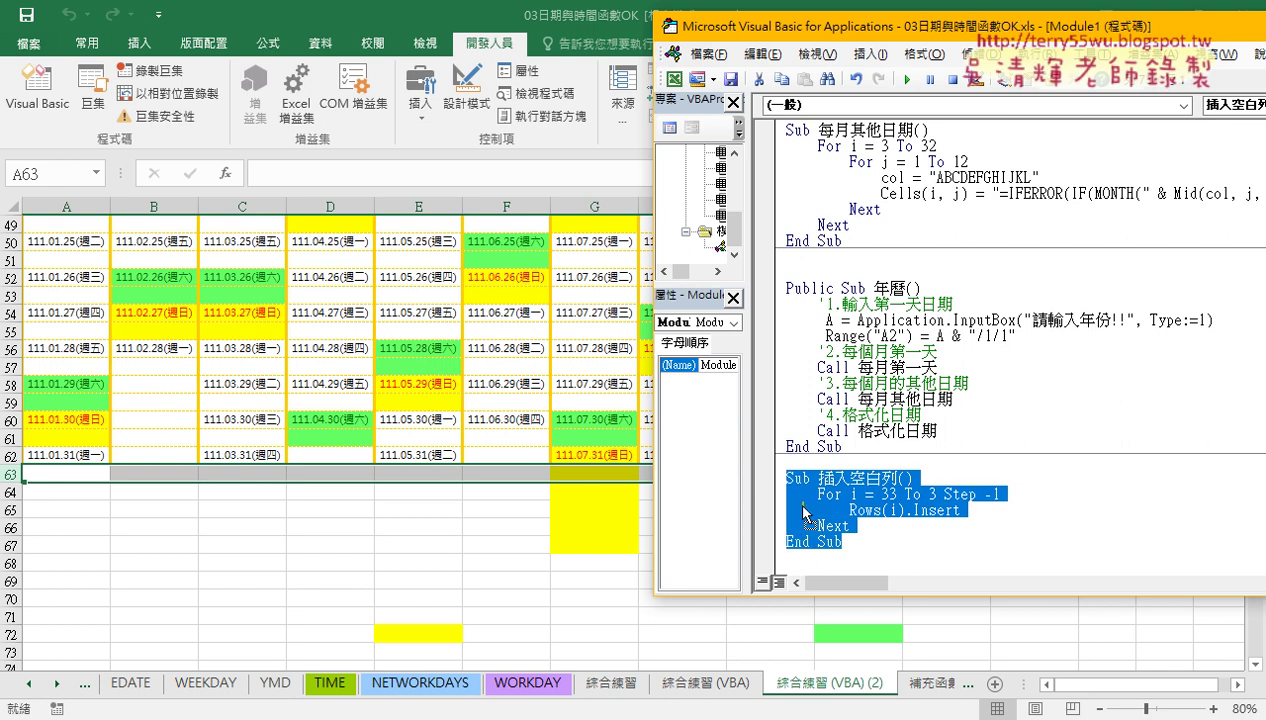
left_click_drag(805, 512, 795, 556, "ctrl")
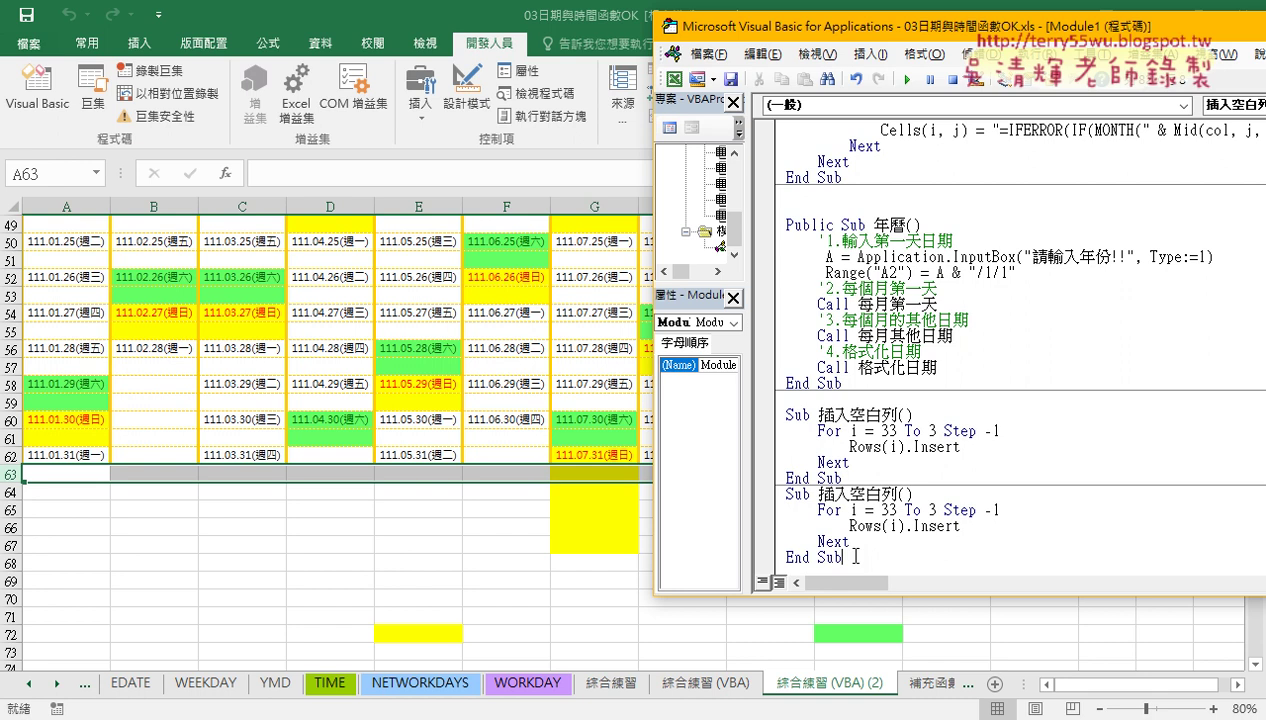
double_click(837, 494)
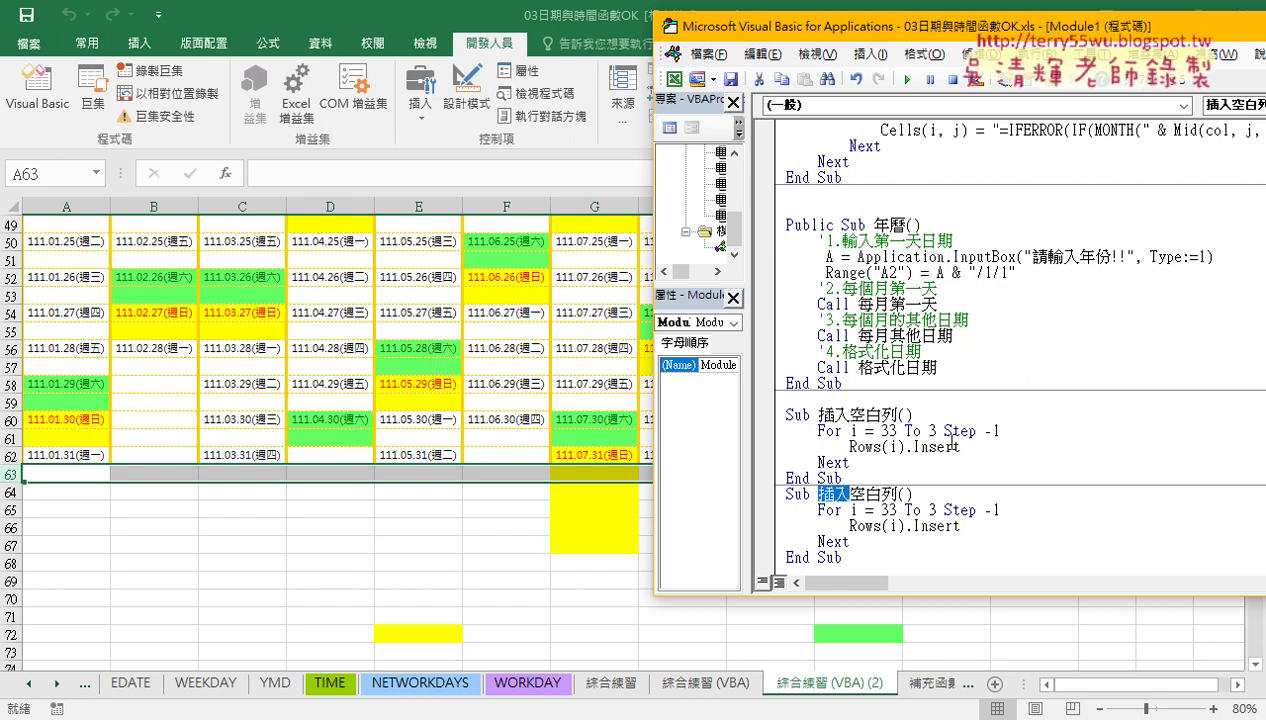
type("ㄩ")
type("ㄔㄨˊ")
key("Return")
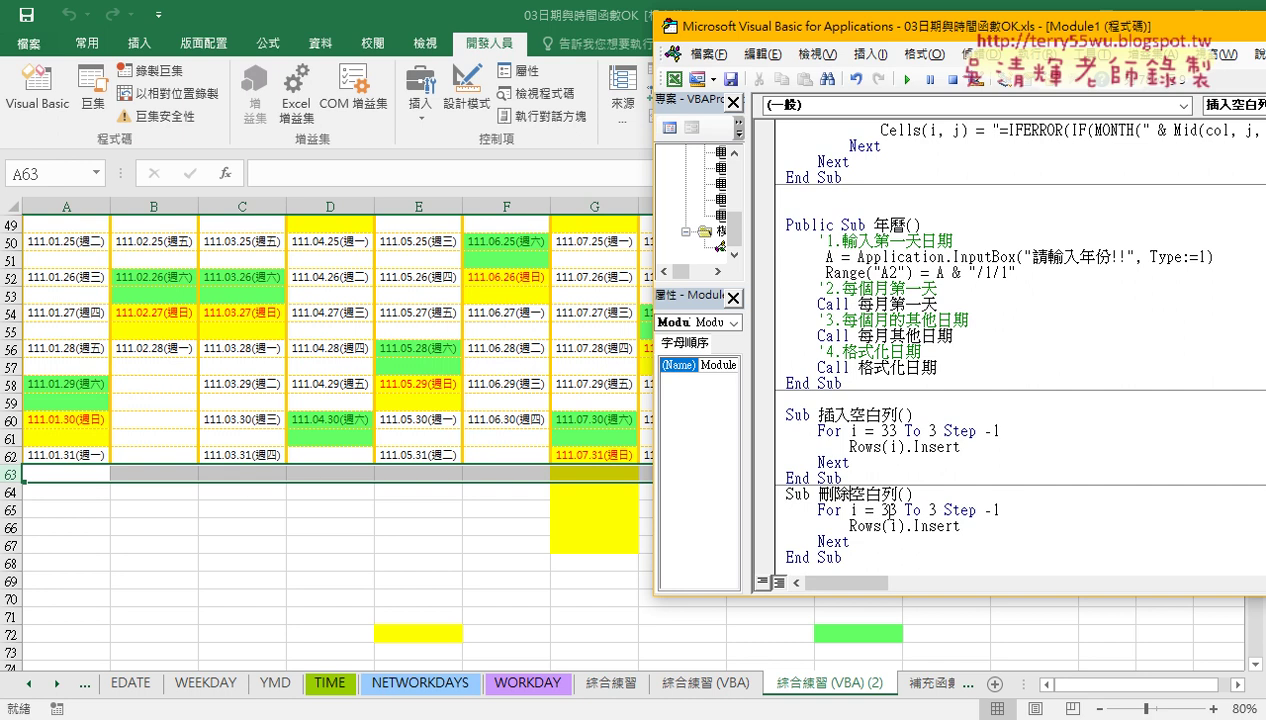
Make the new loop start at 63 and check blank rows 61, 59 and 57
left_click(882, 509)
type("6")
double_click(928, 510)
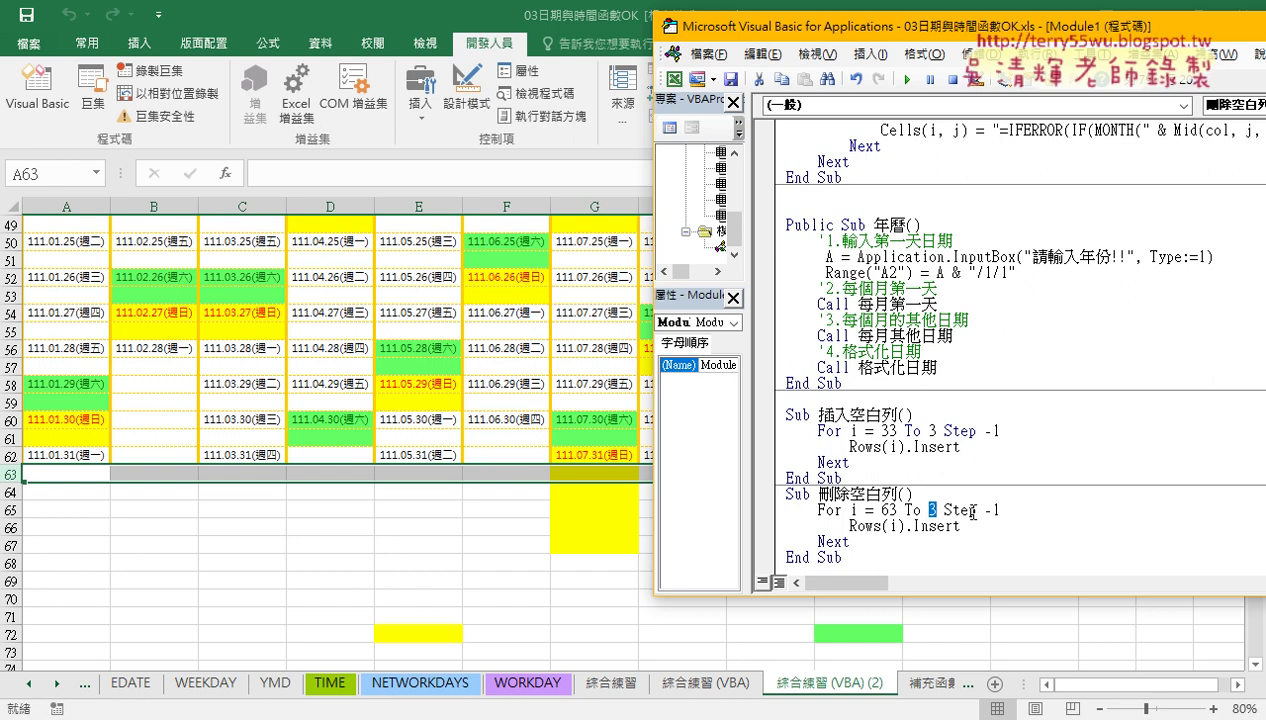
left_click_drag(984, 510, 1000, 510)
left_click(8, 437)
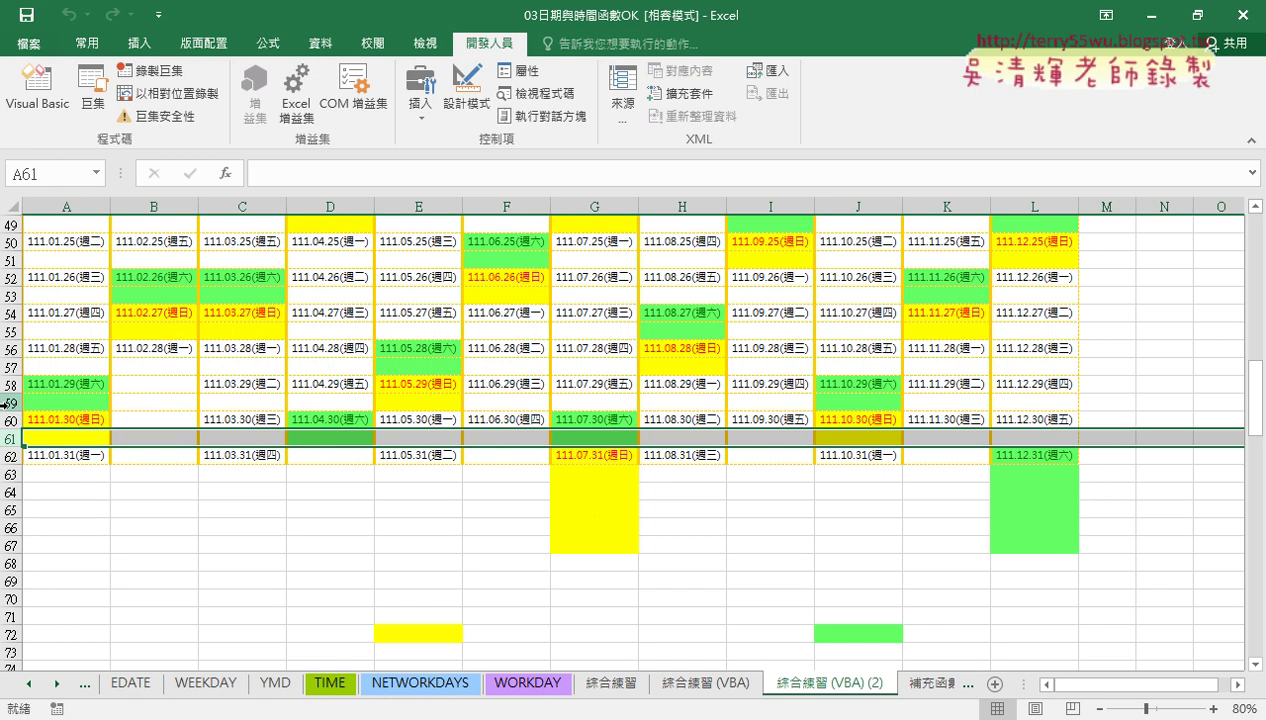
left_click(8, 402)
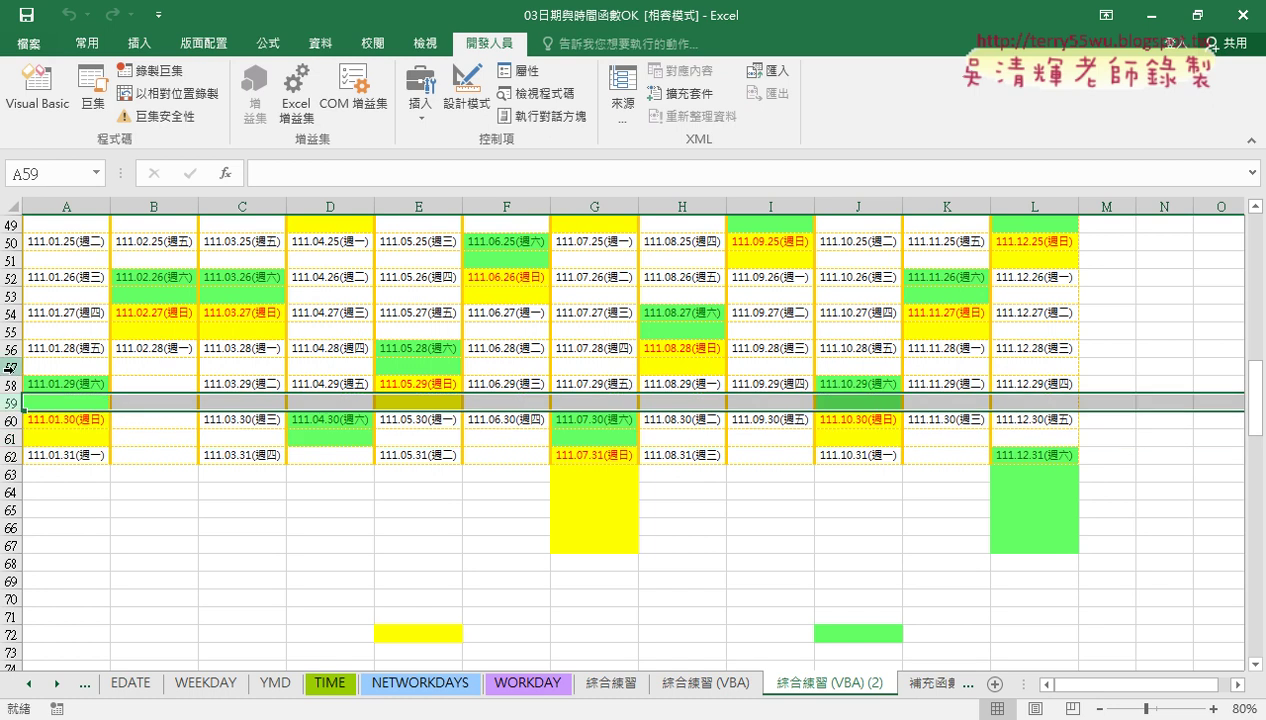
left_click(9, 366)
left_click(37, 95)
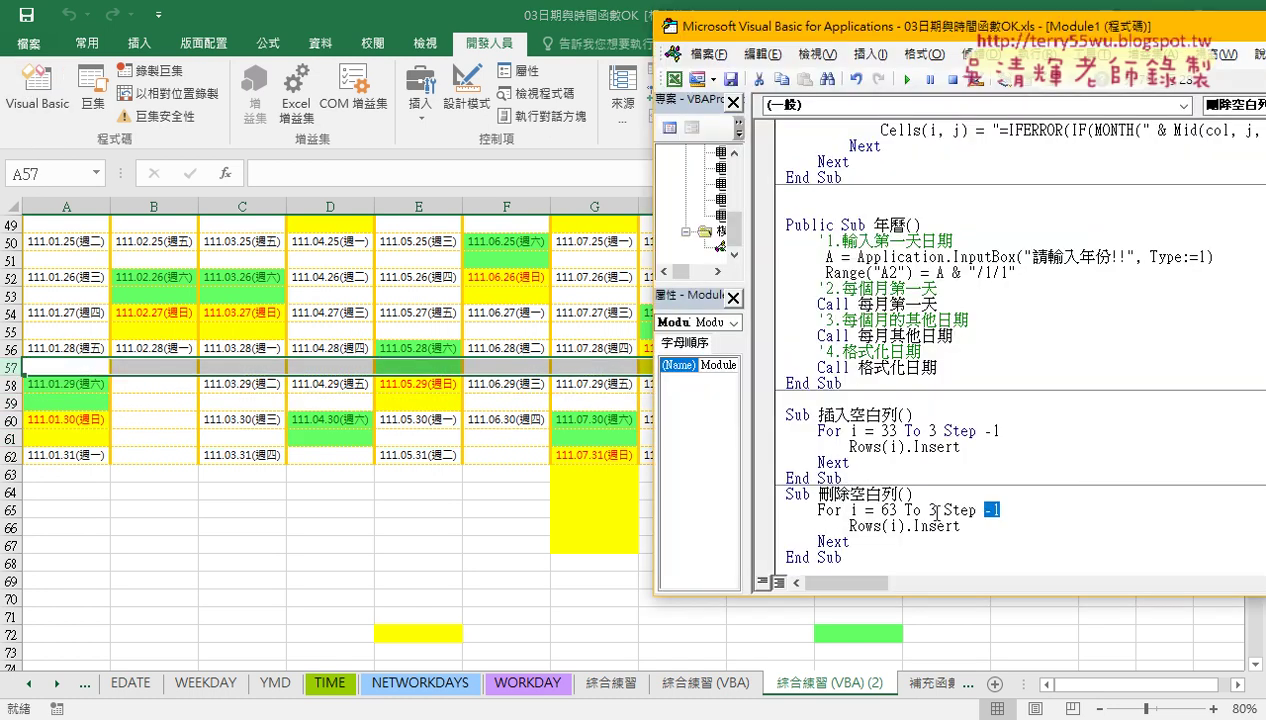
In 刪除空白列, change Step -1 to -2 and Rows(i).Insert to Rows(i).Delete
left_click_drag(983, 511, 1000, 511)
left_click_drag(1020, 507, 990, 510)
type("2")
left_click_drag(960, 526, 913, 527)
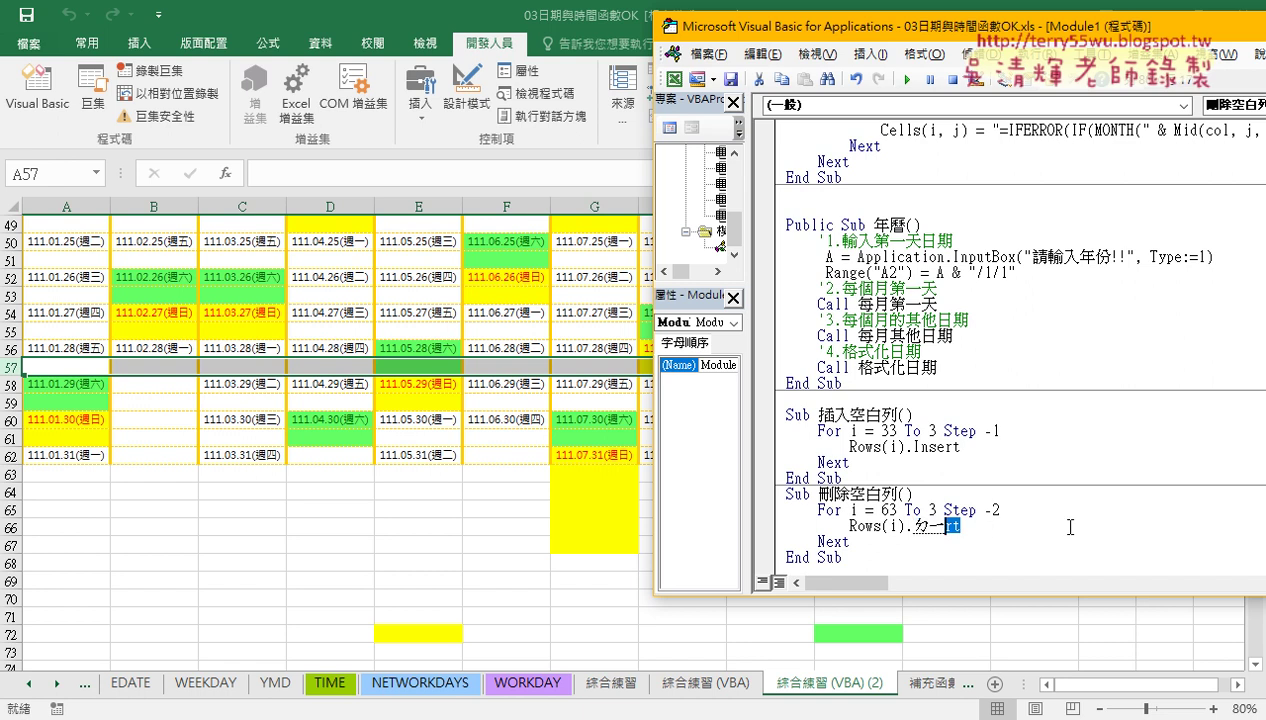
type("dele")
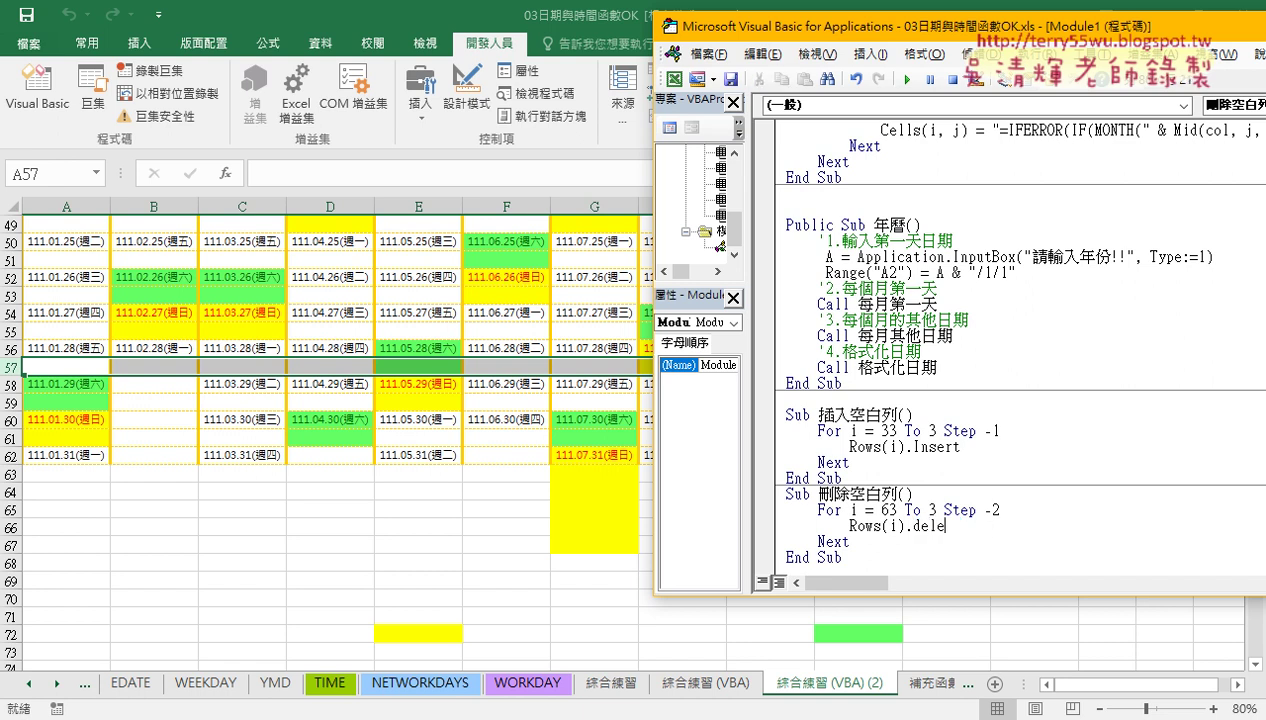
type("te")
left_click_drag(913, 526, 960, 526)
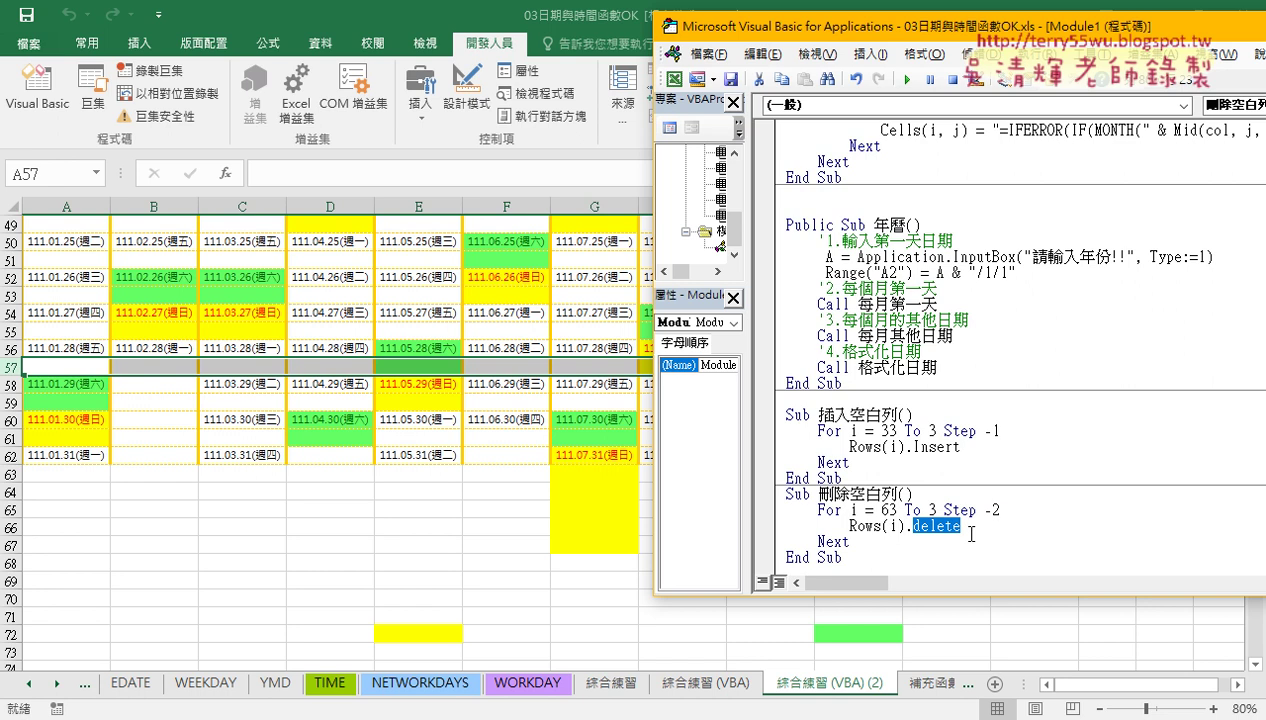
scroll(971, 533, "up", 4)
scroll(932, 545, "down", 4)
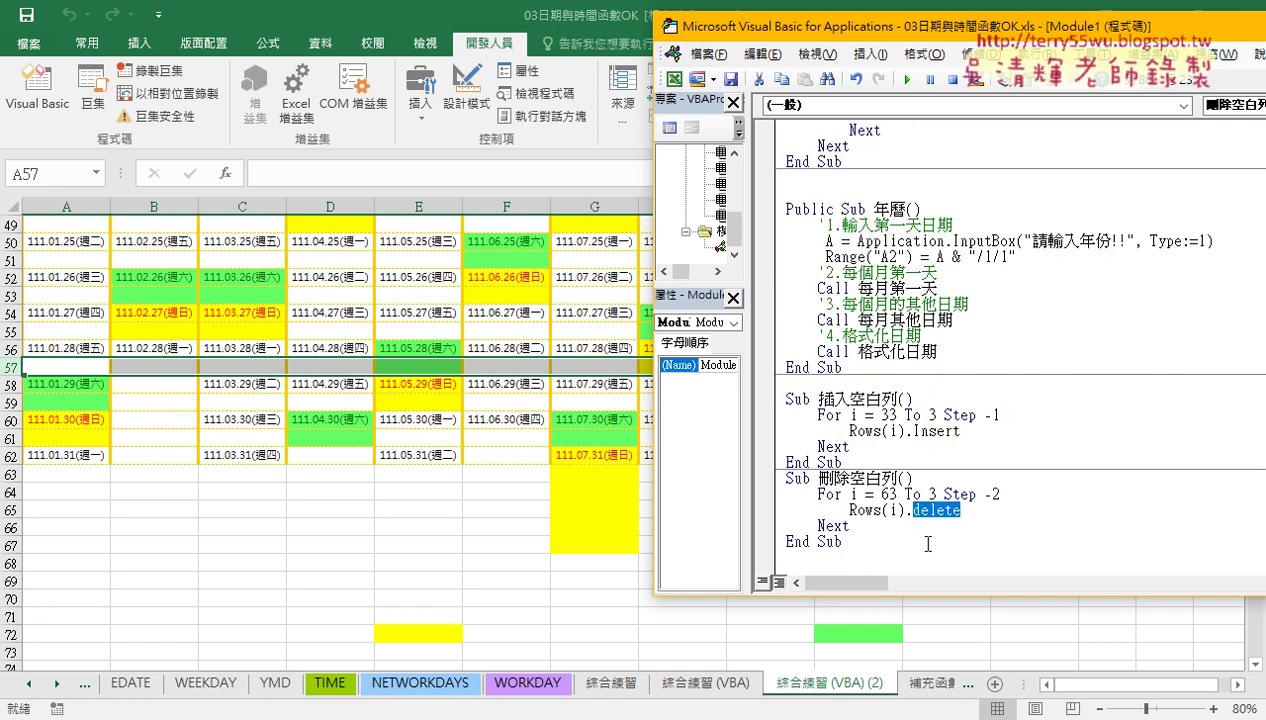
left_click(884, 543)
left_click(1011, 515)
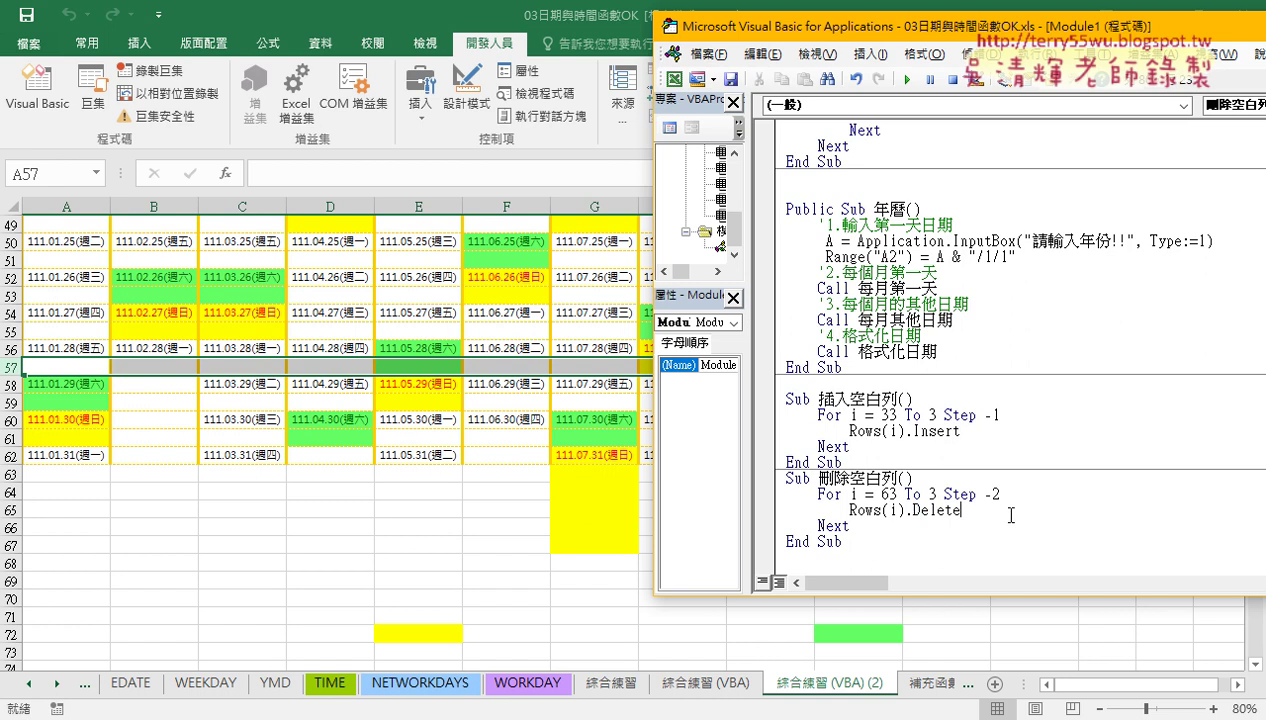
Step through 刪除空白列 with F8 from row 61, then run it to completion
key("F8")
key("F8")
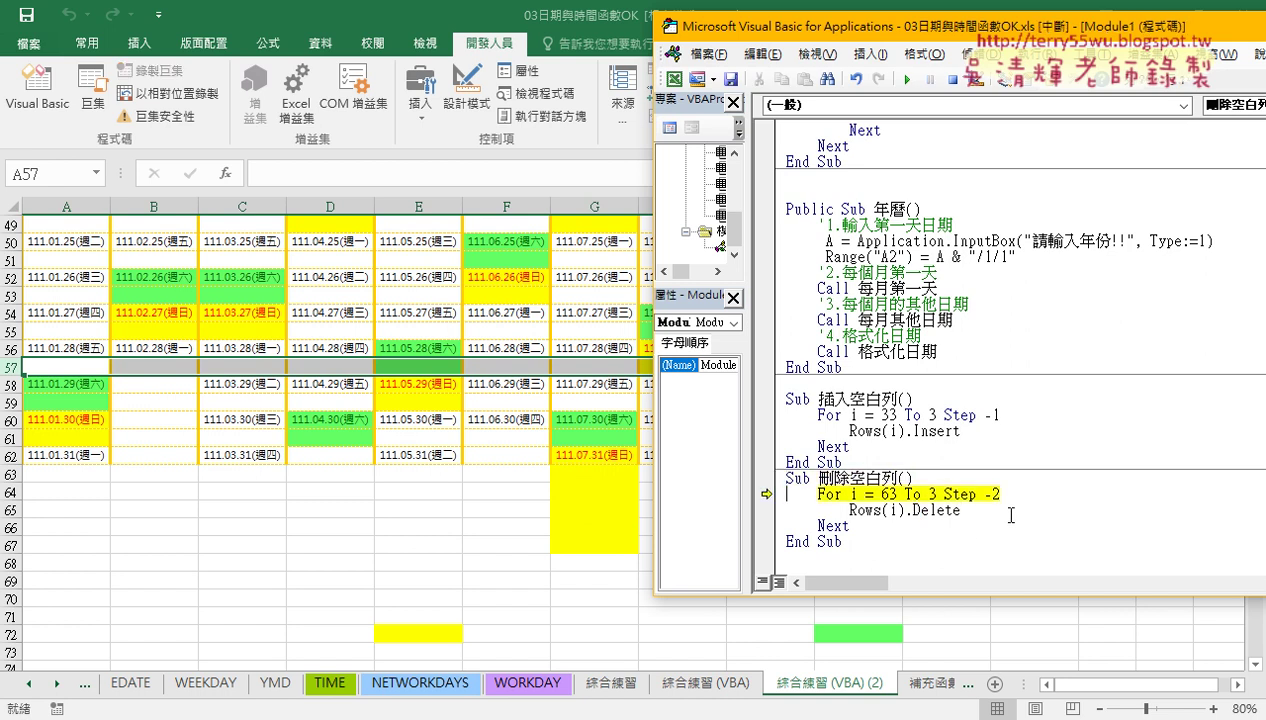
key("F8")
key("F8")
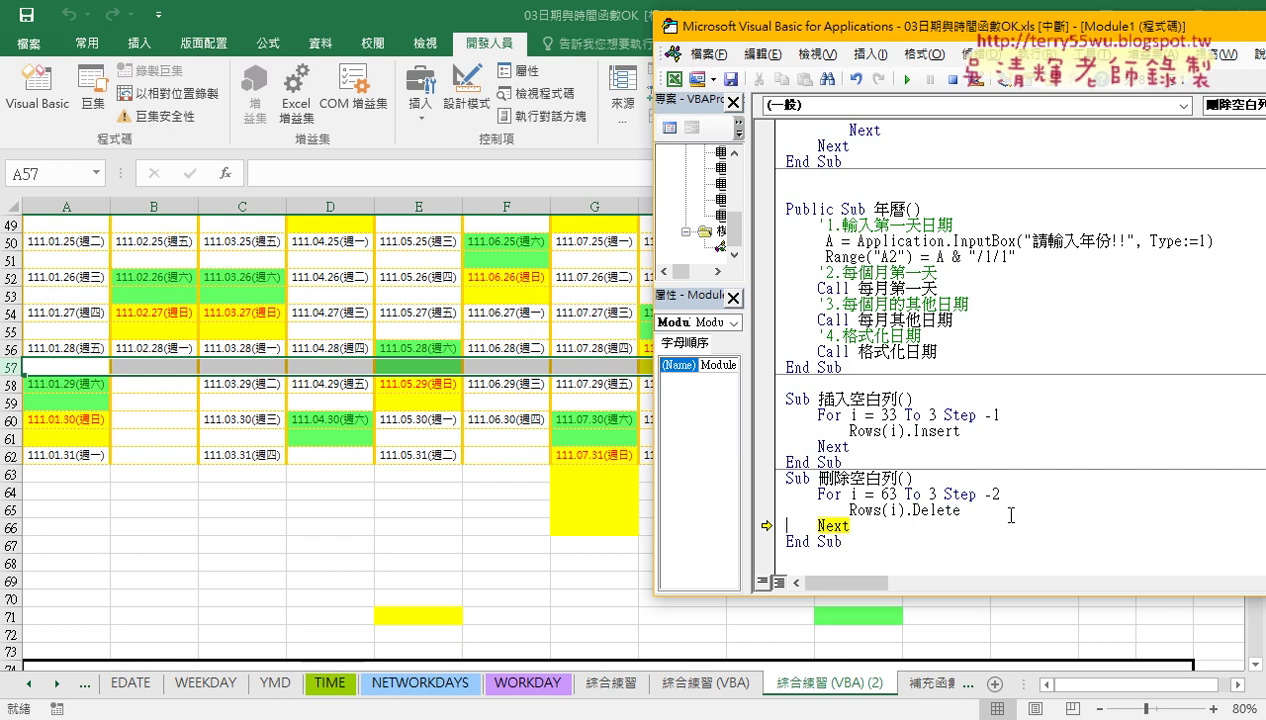
key("F8")
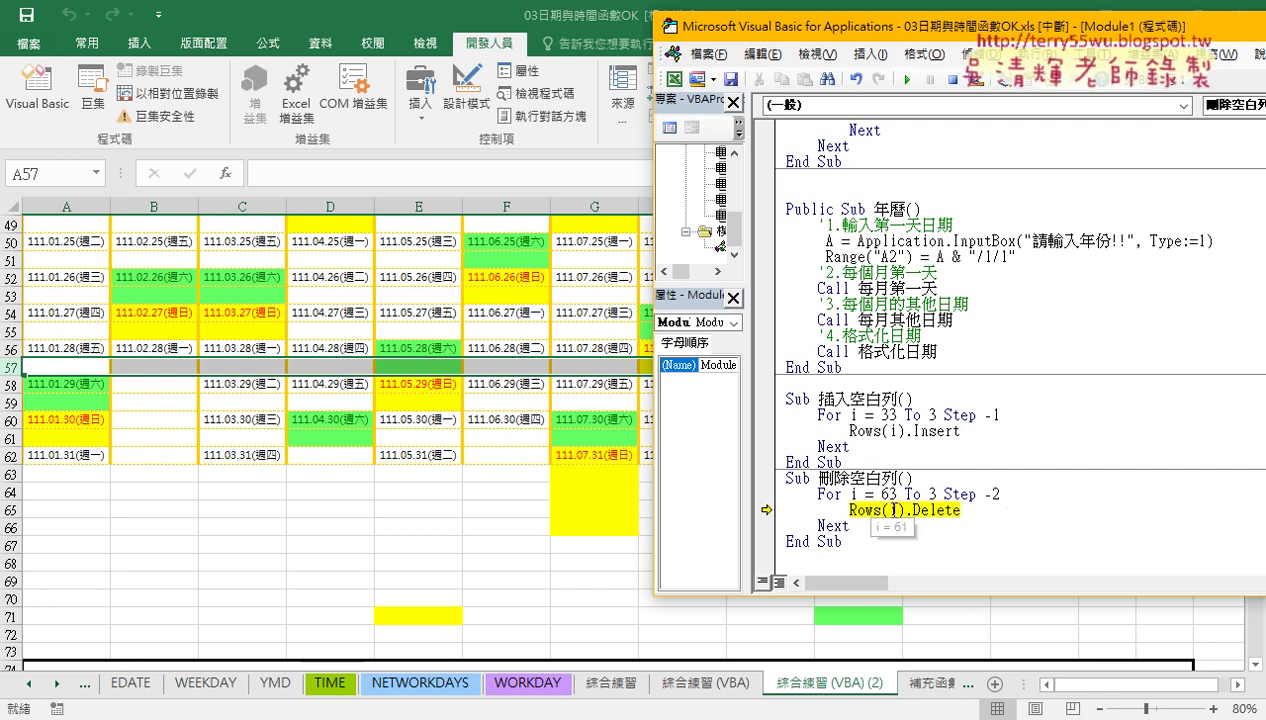
mouse_move(886, 510)
key("F8")
key("F8")
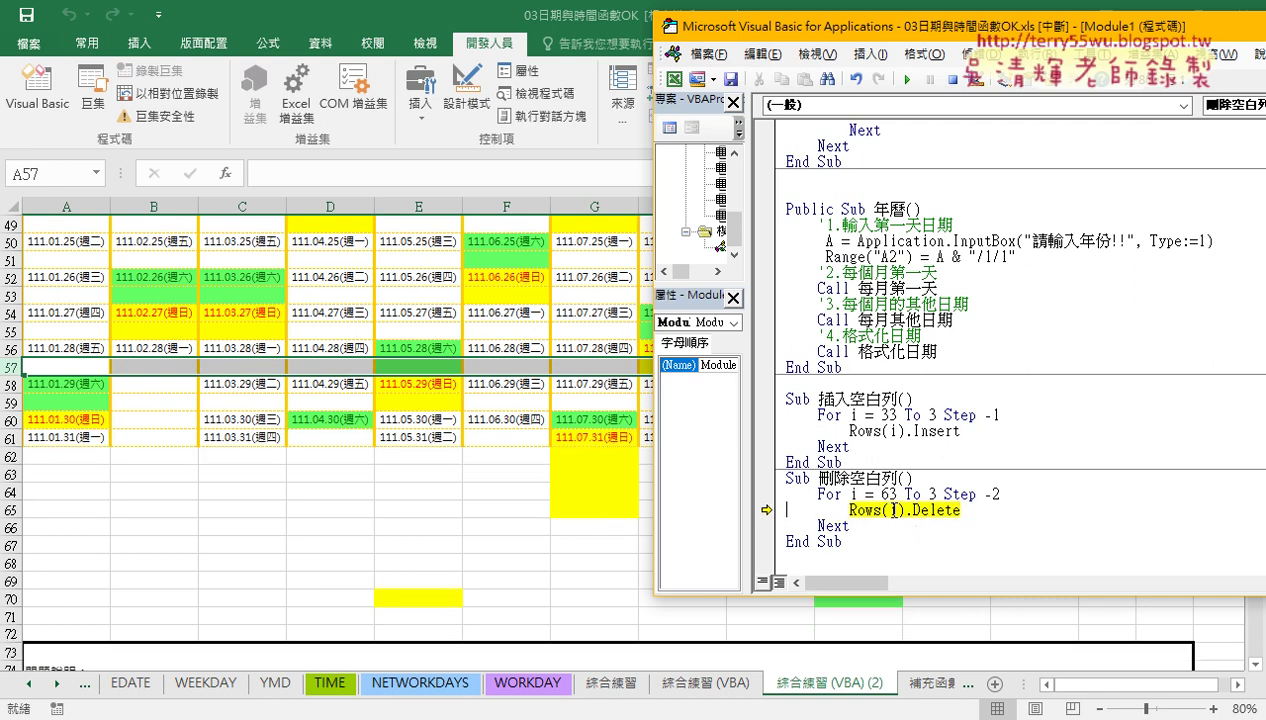
key("F8")
key("F8")
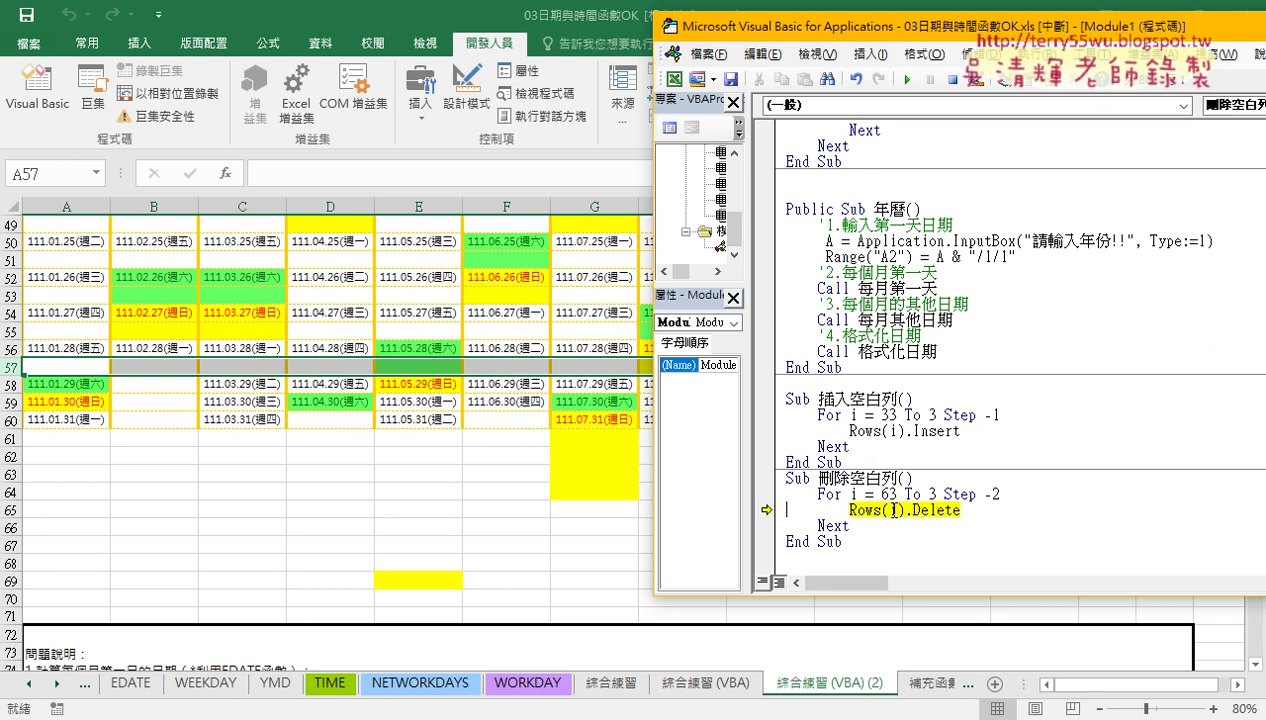
key("F8")
key("F8")
key("F8")
key("F8")
key("F8")
key("F8")
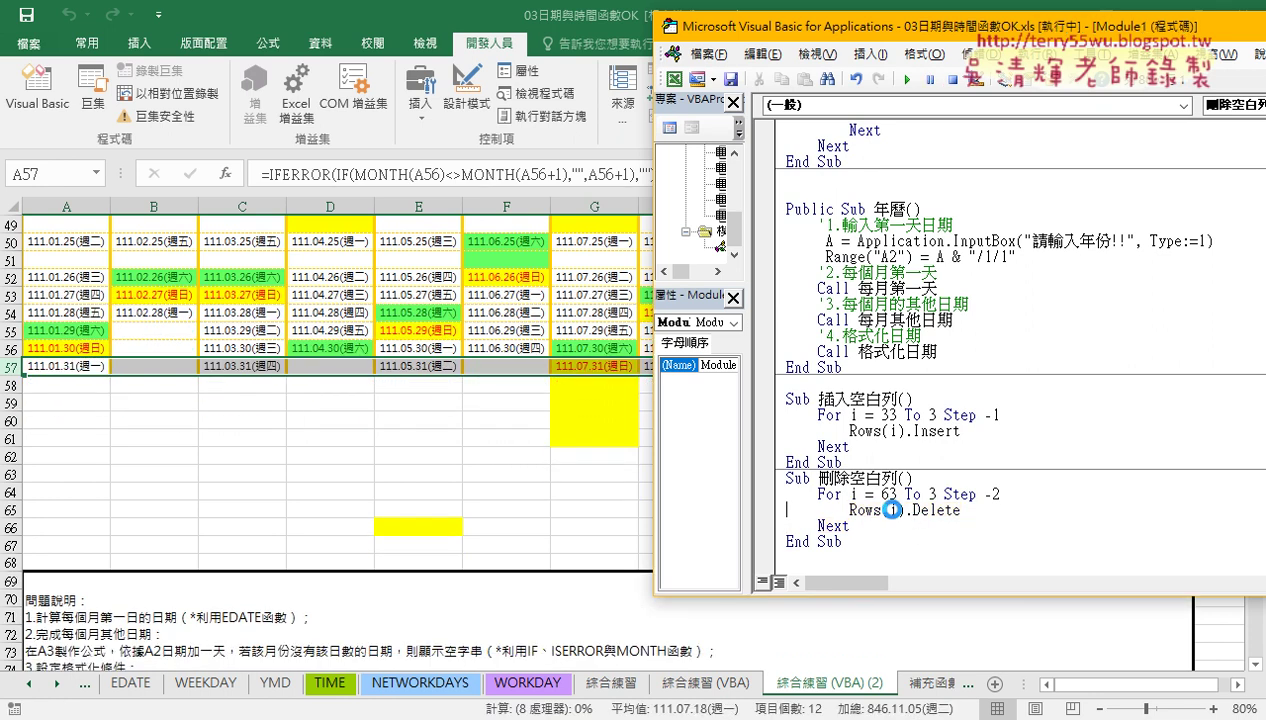
key("F8")
key("F8")
key("F8")
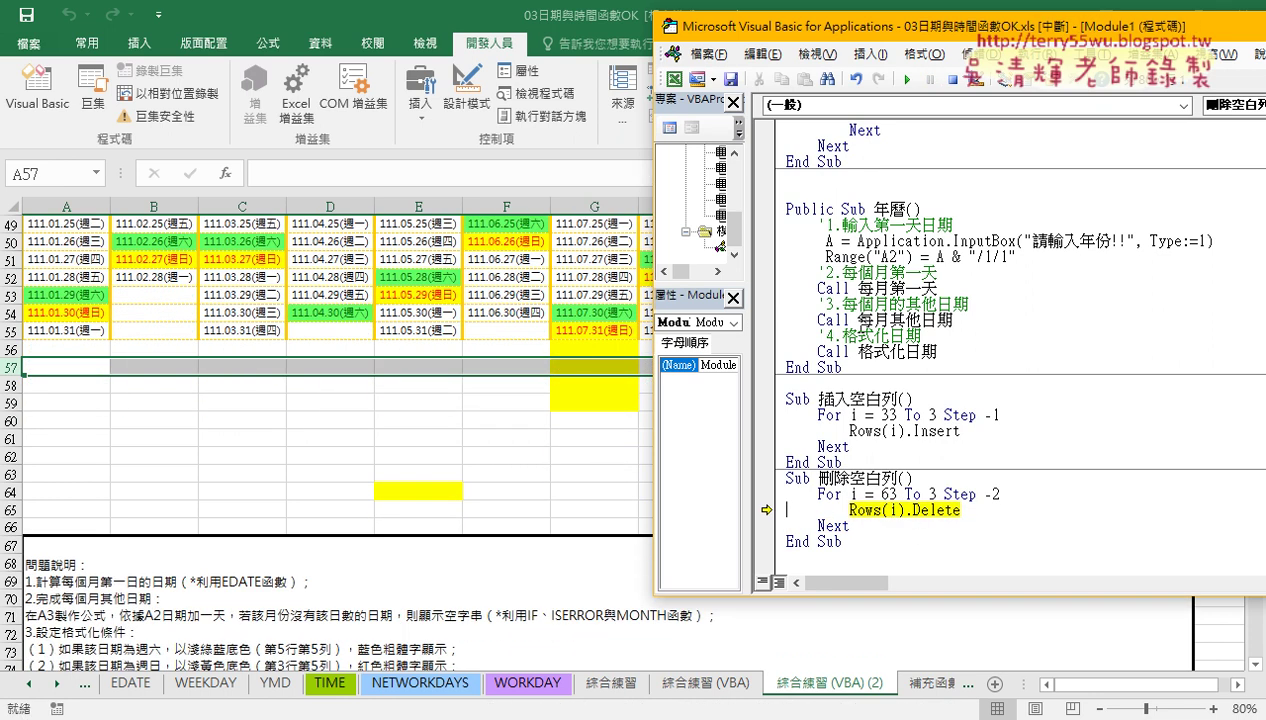
left_click(906, 79)
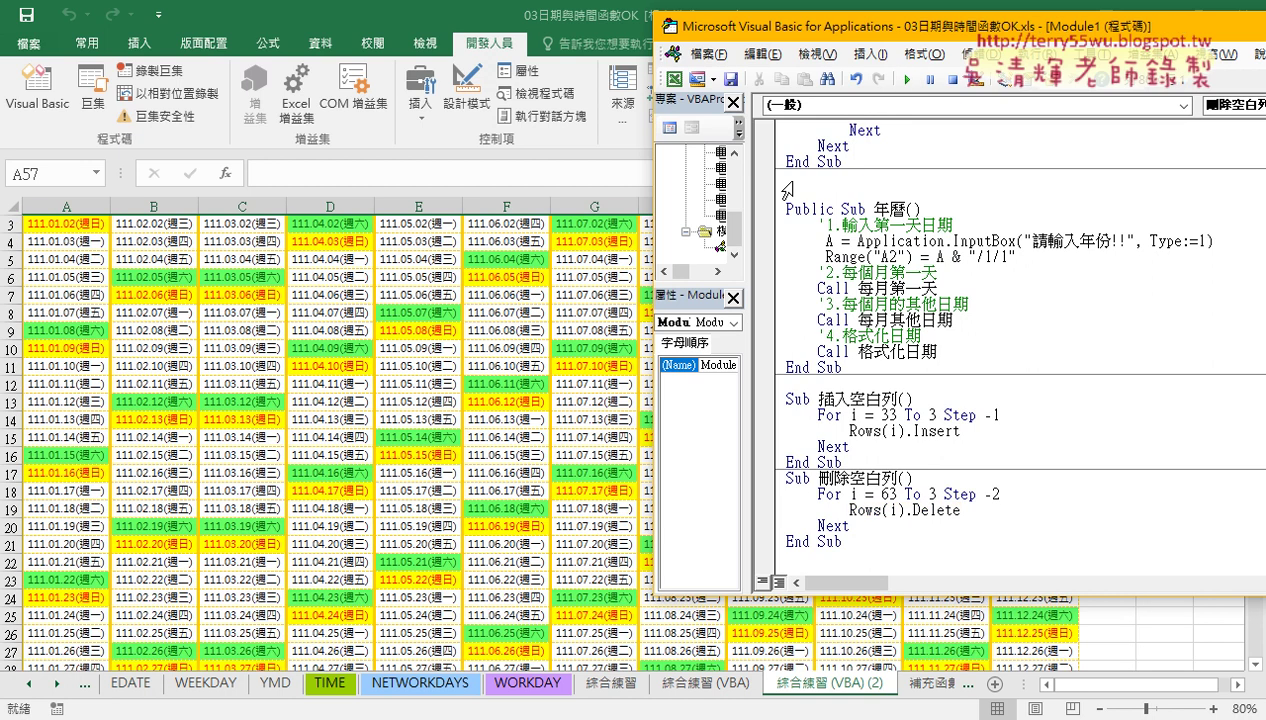
left_click(412, 489)
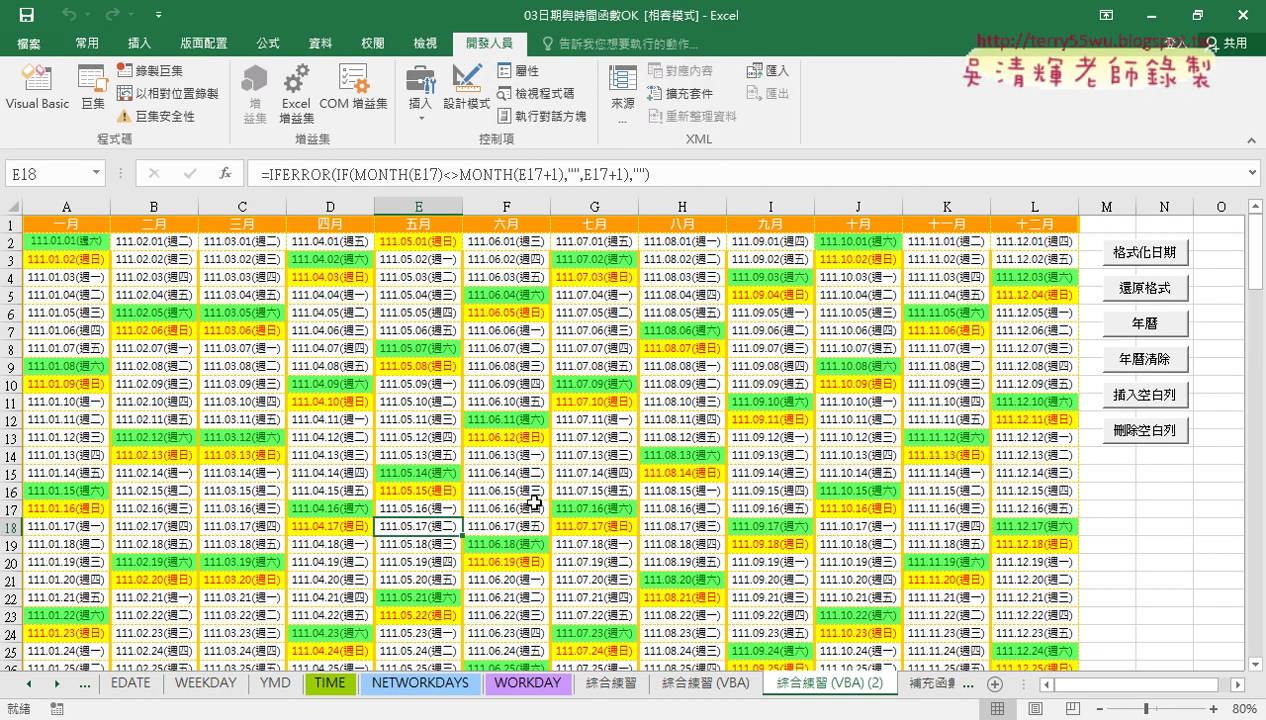
left_click(1147, 400)
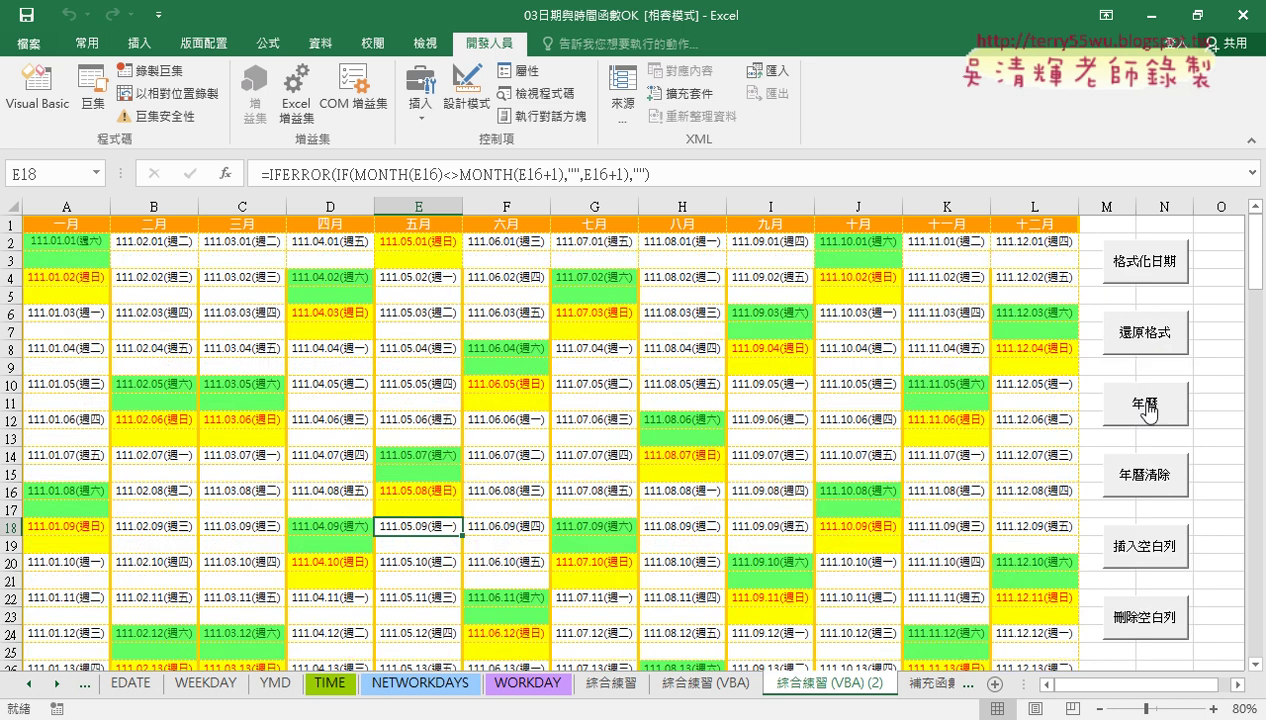
left_click(1143, 620)
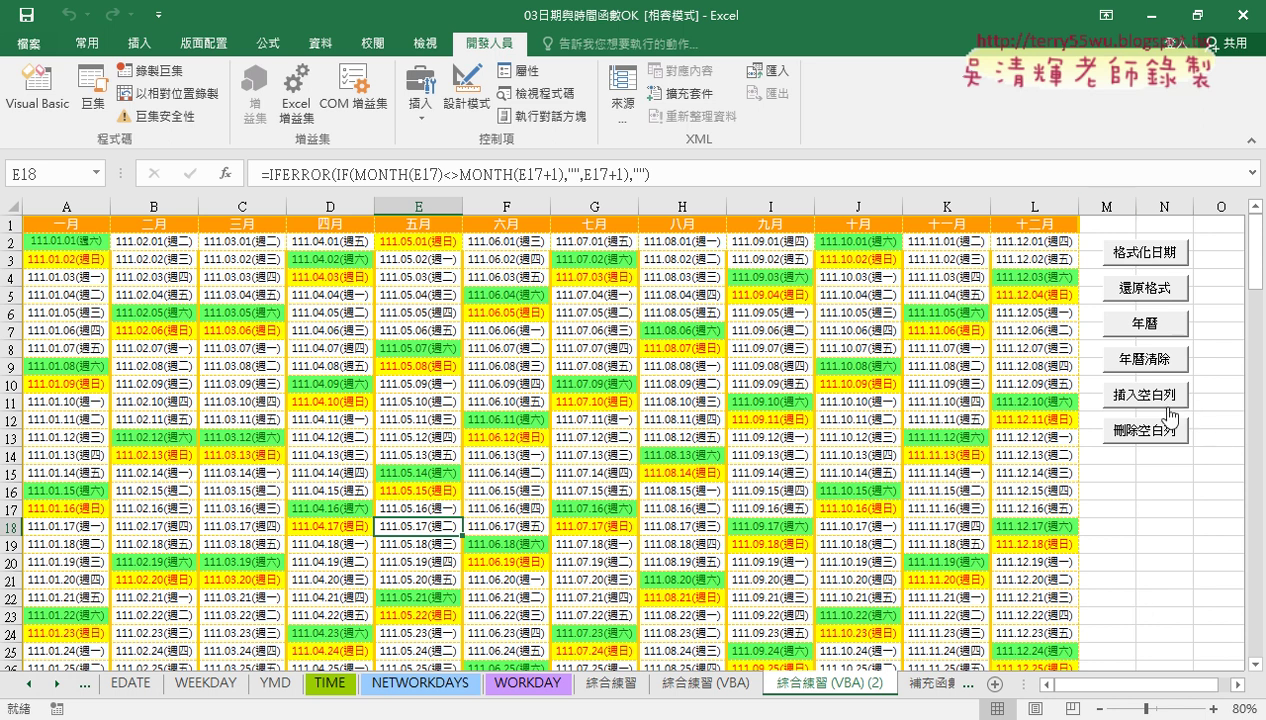
left_click(1168, 413)
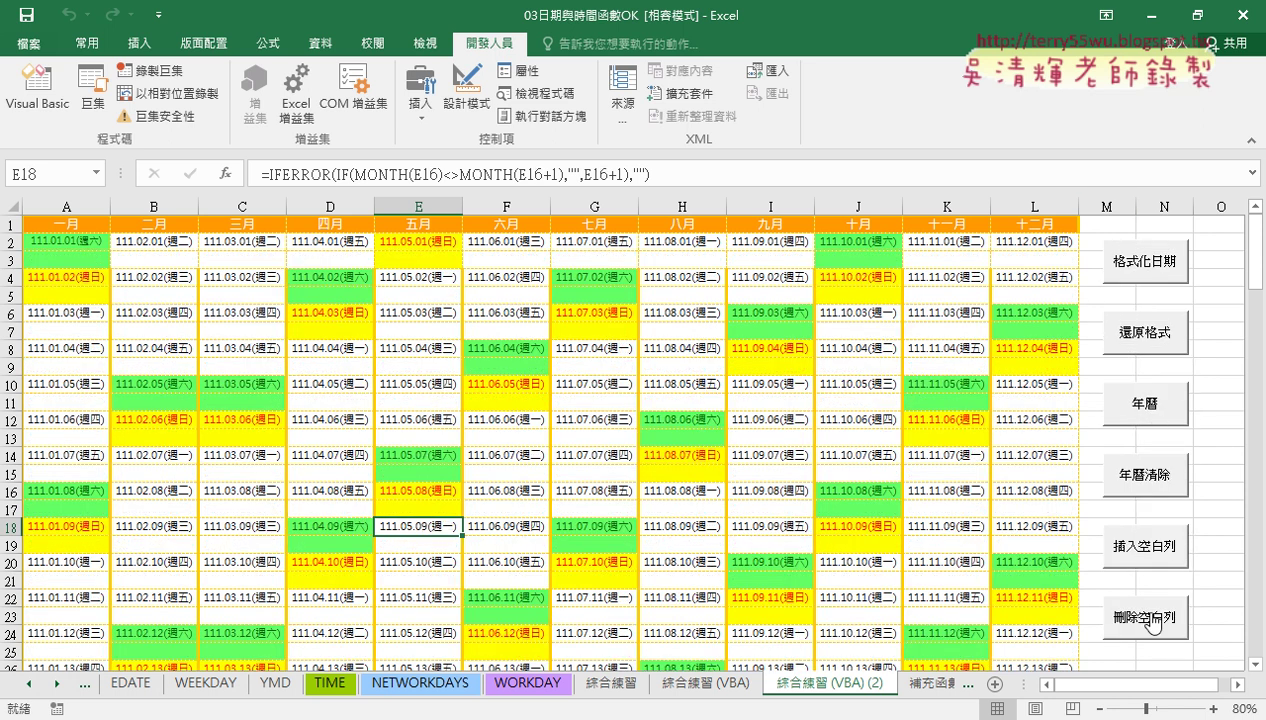
scroll(1152, 622, "down", 3)
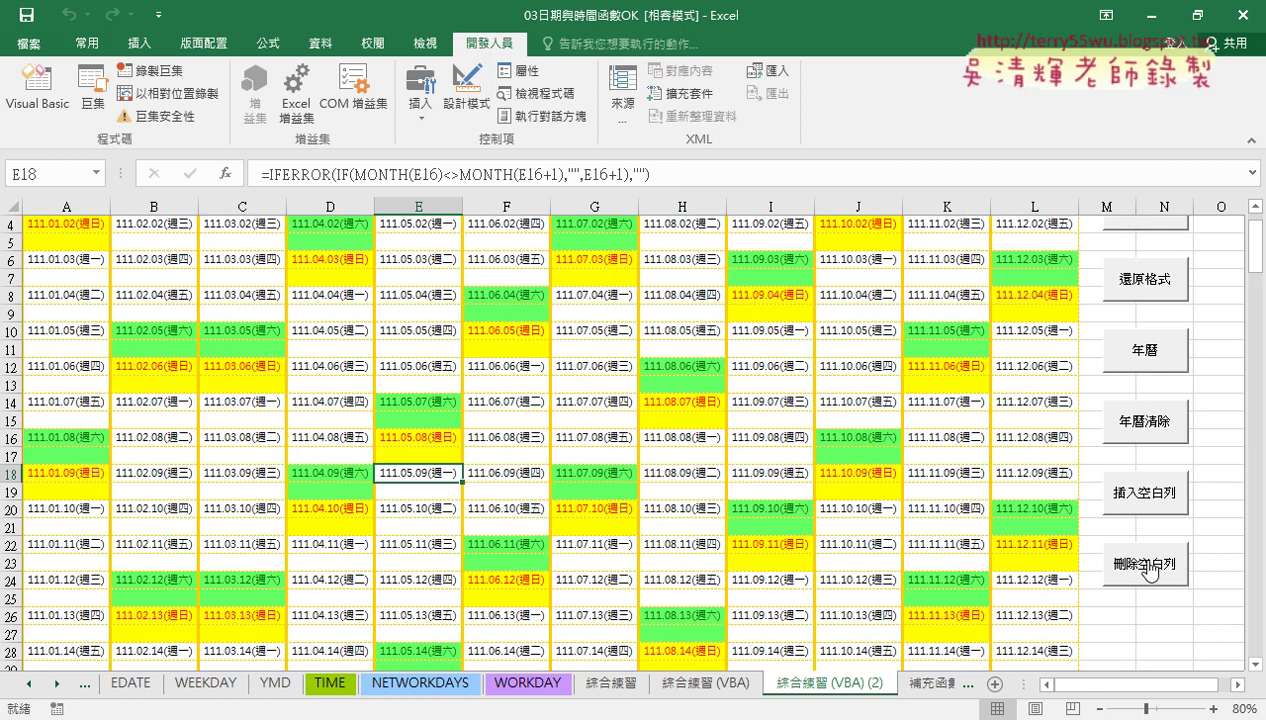
left_click(1151, 568)
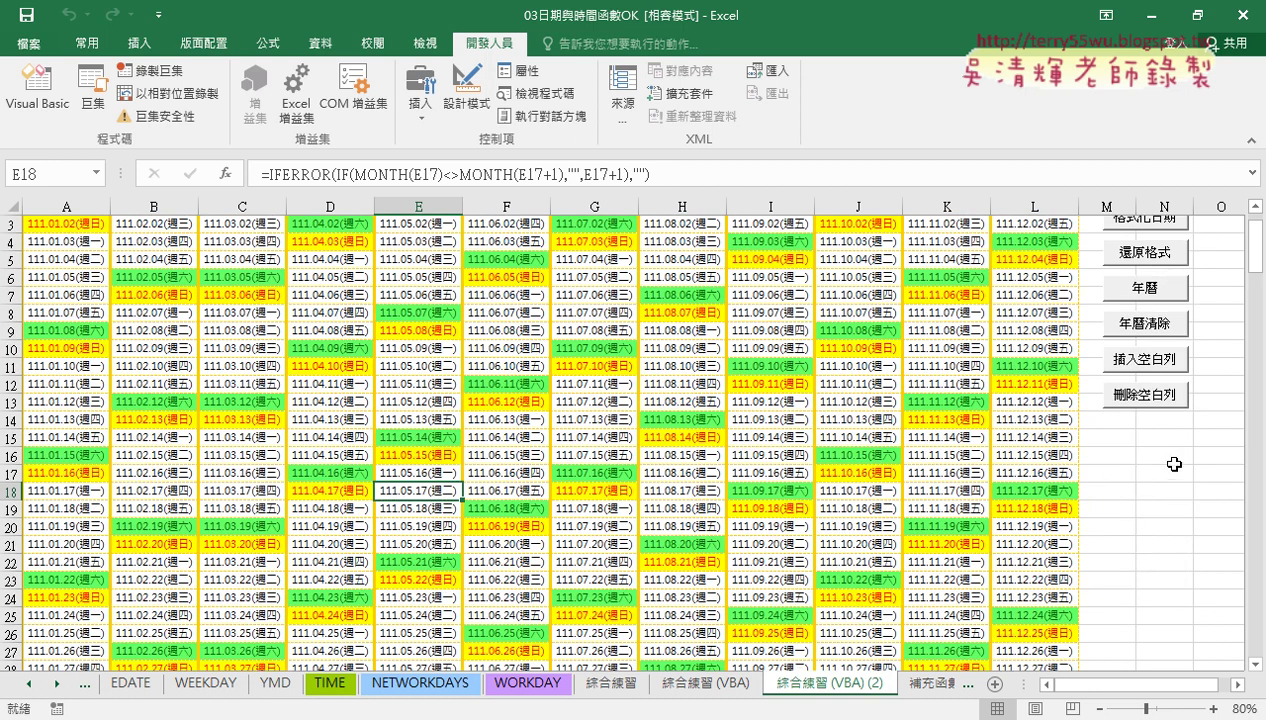
scroll(1161, 470, "up", 1)
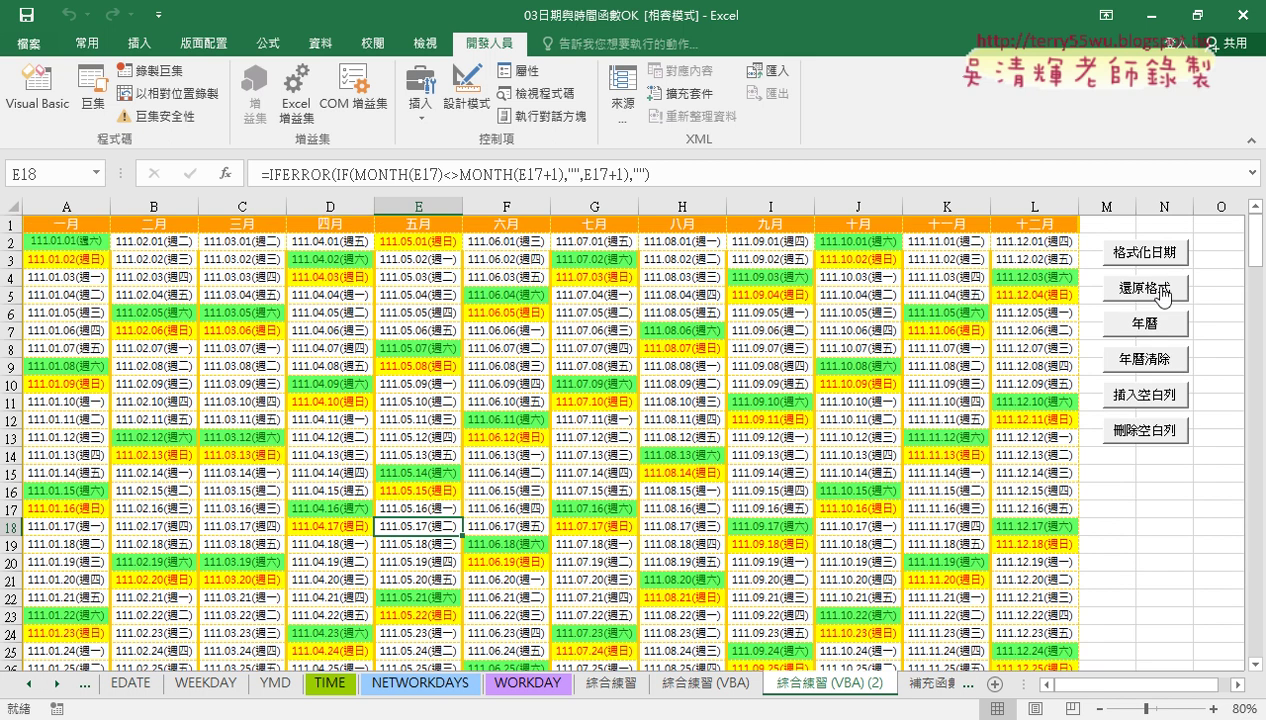
Set the 格式化日期 button's Format Control property to 大小位置不隨儲存格改變
right_click(1132, 249)
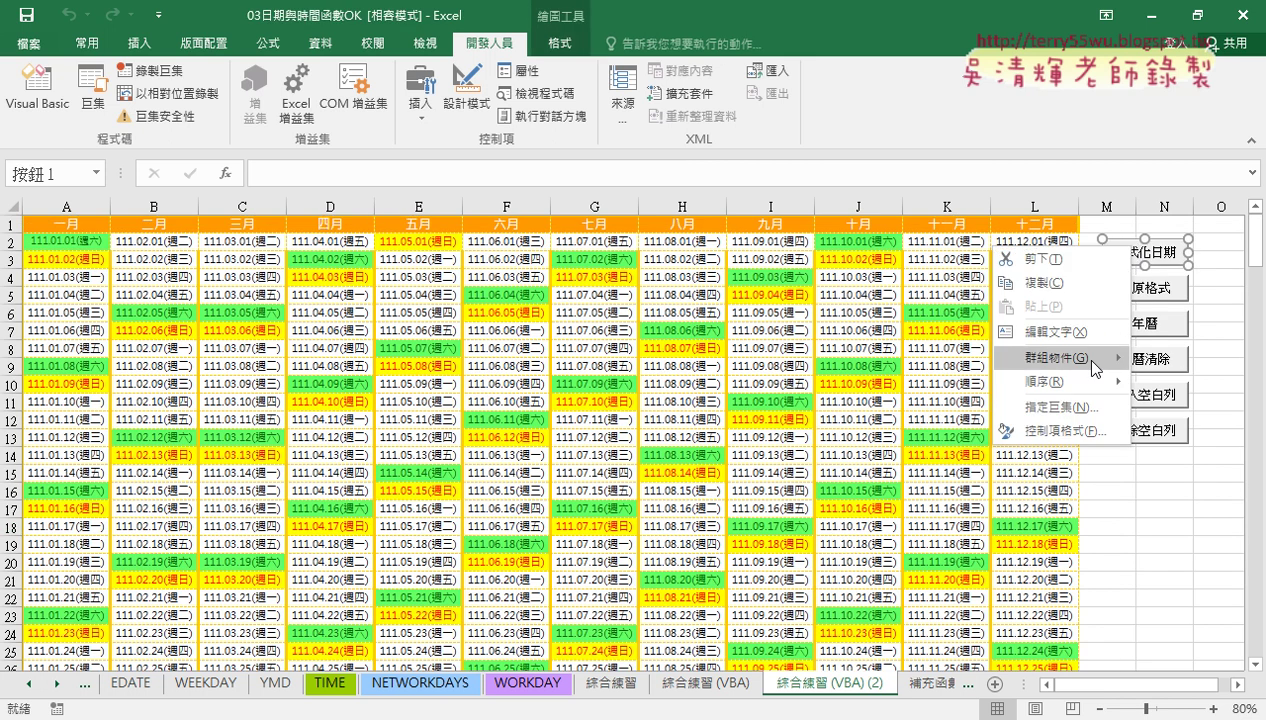
left_click(1064, 431)
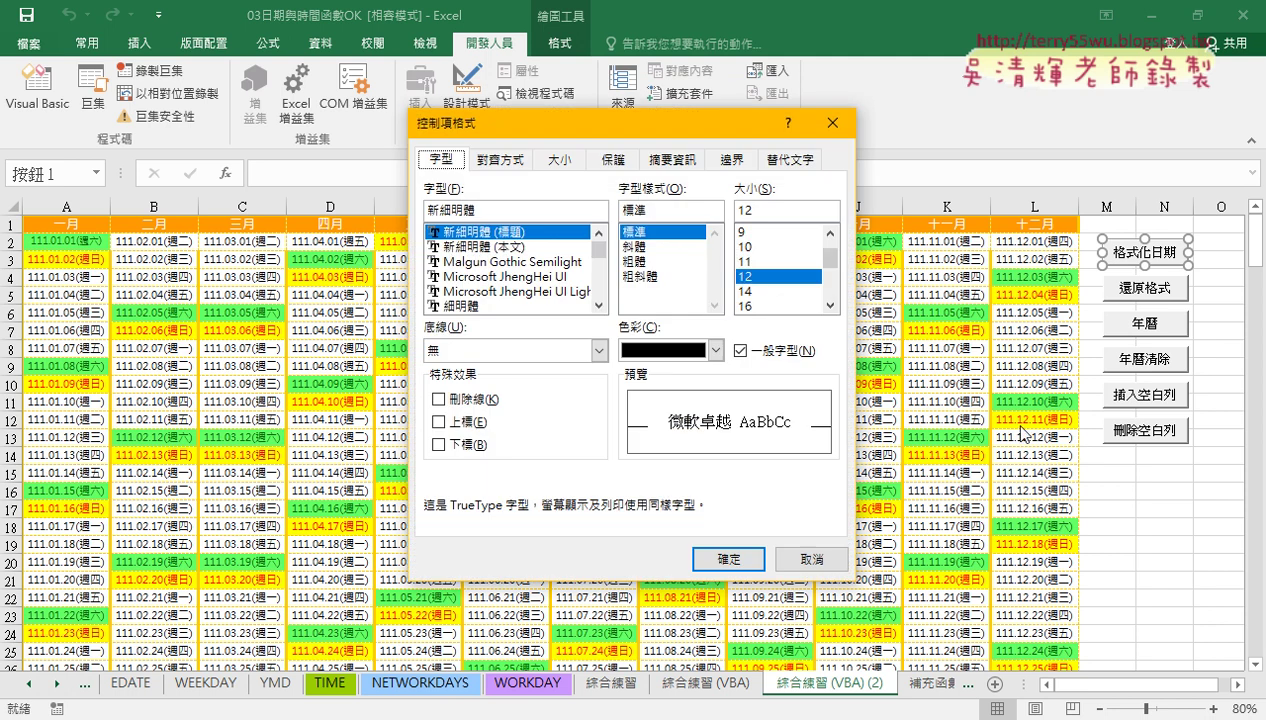
left_click(672, 159)
left_click_drag(660, 134, 570, 134)
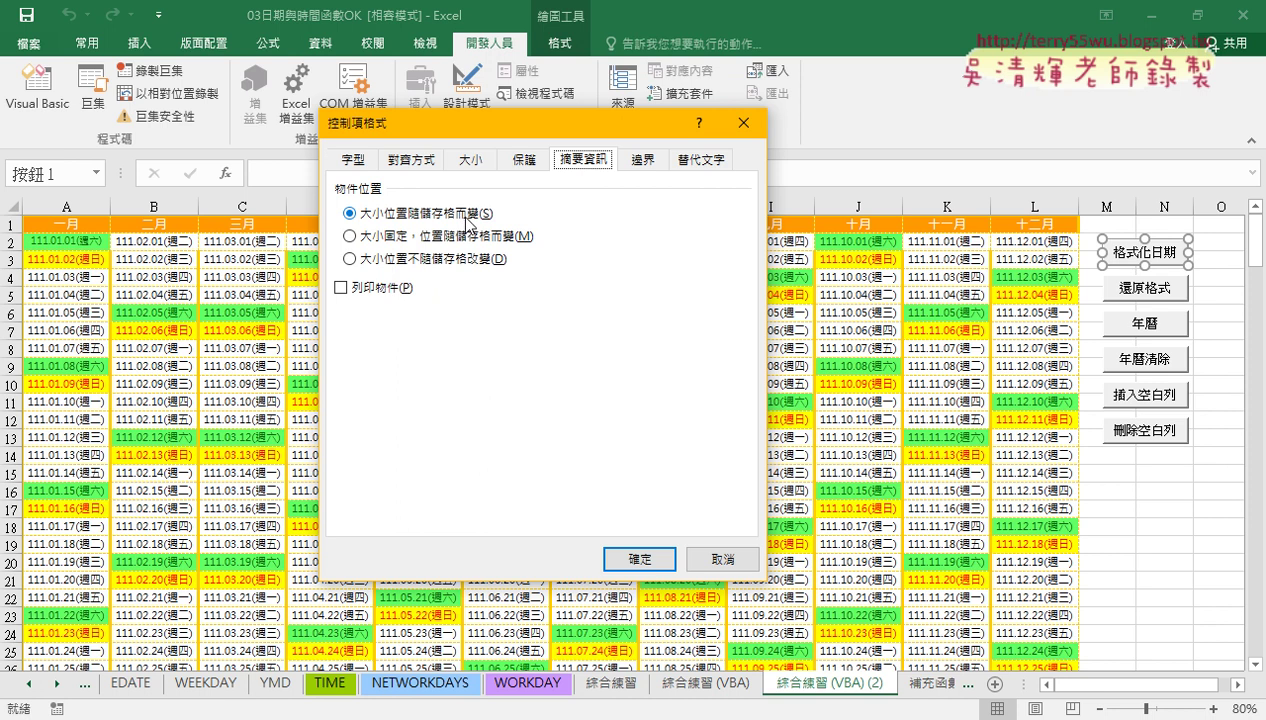
left_click(380, 259)
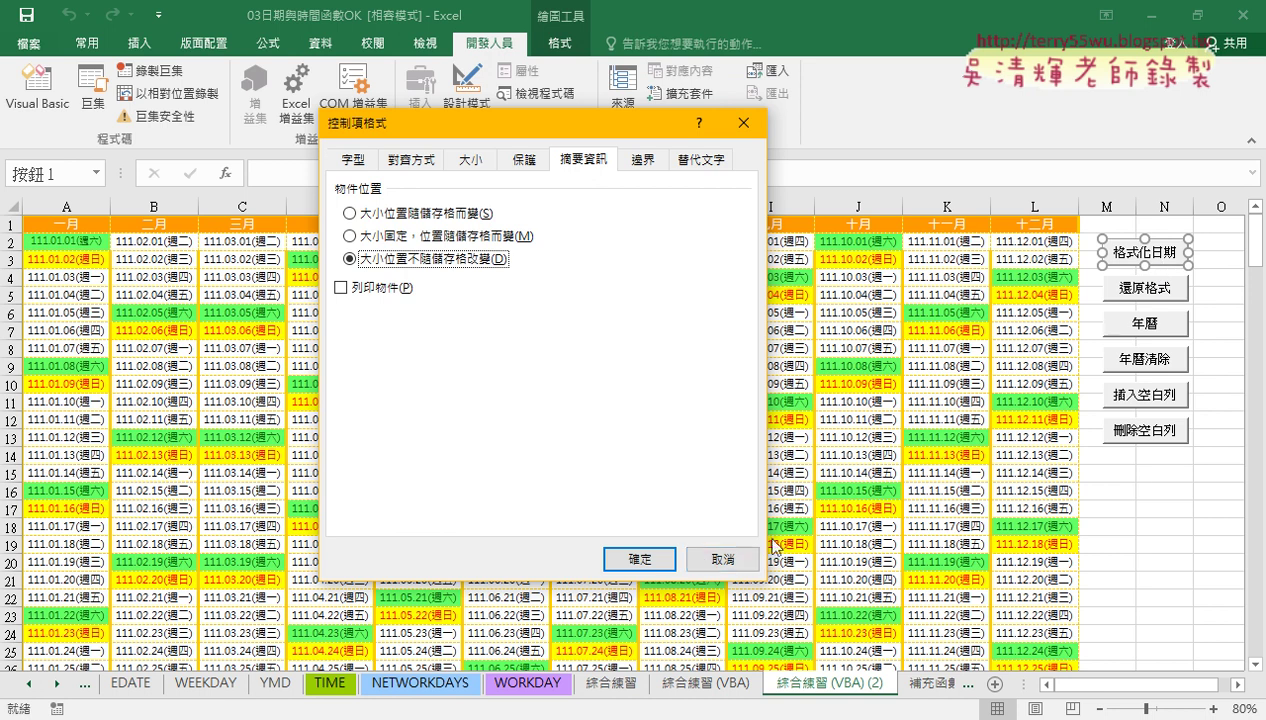
left_click(742, 560)
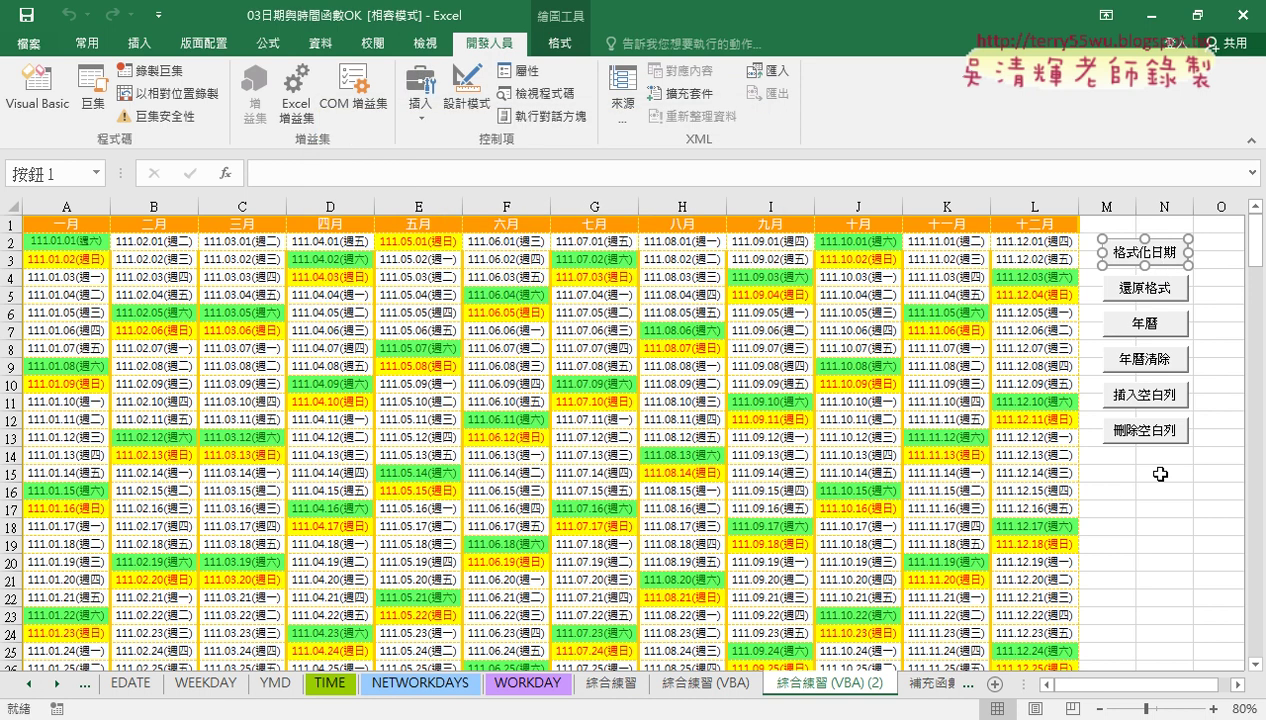
left_click(1142, 468)
Select all six macro buttons, from 格式化日期 through 刪除空白列
left_click(1144, 248, "ctrl")
right_click(1144, 248)
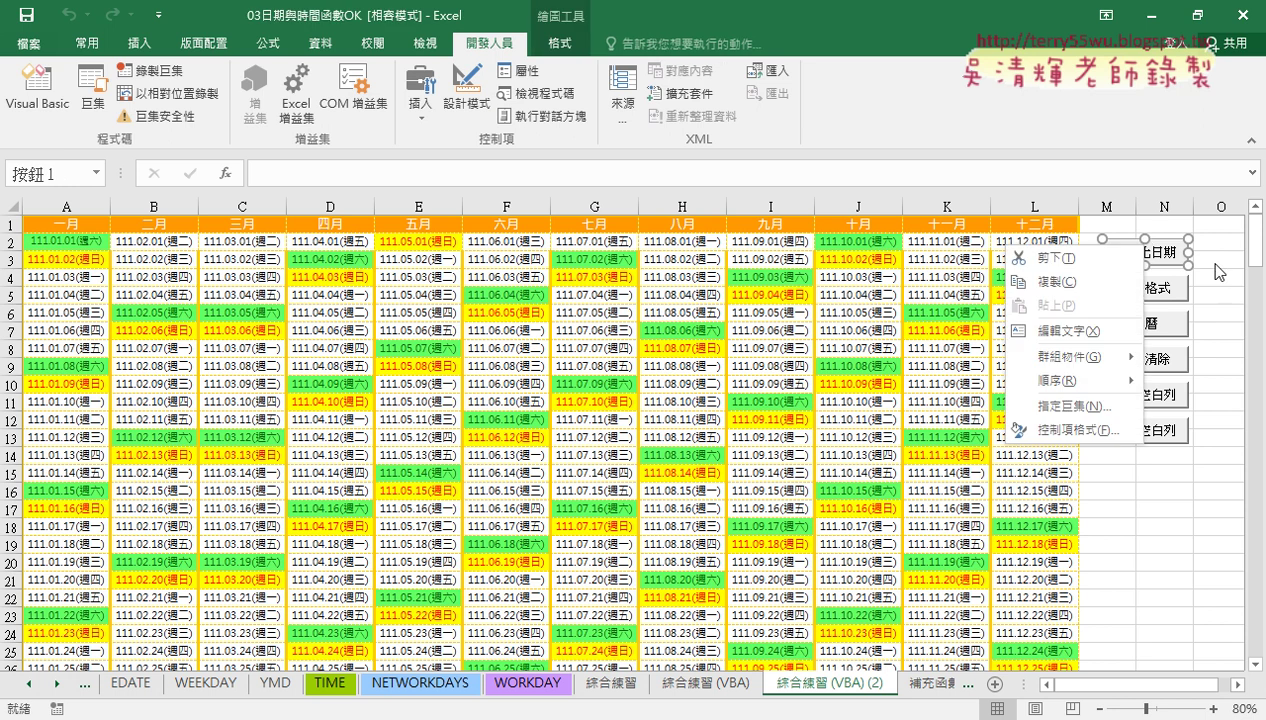
left_click(1010, 26)
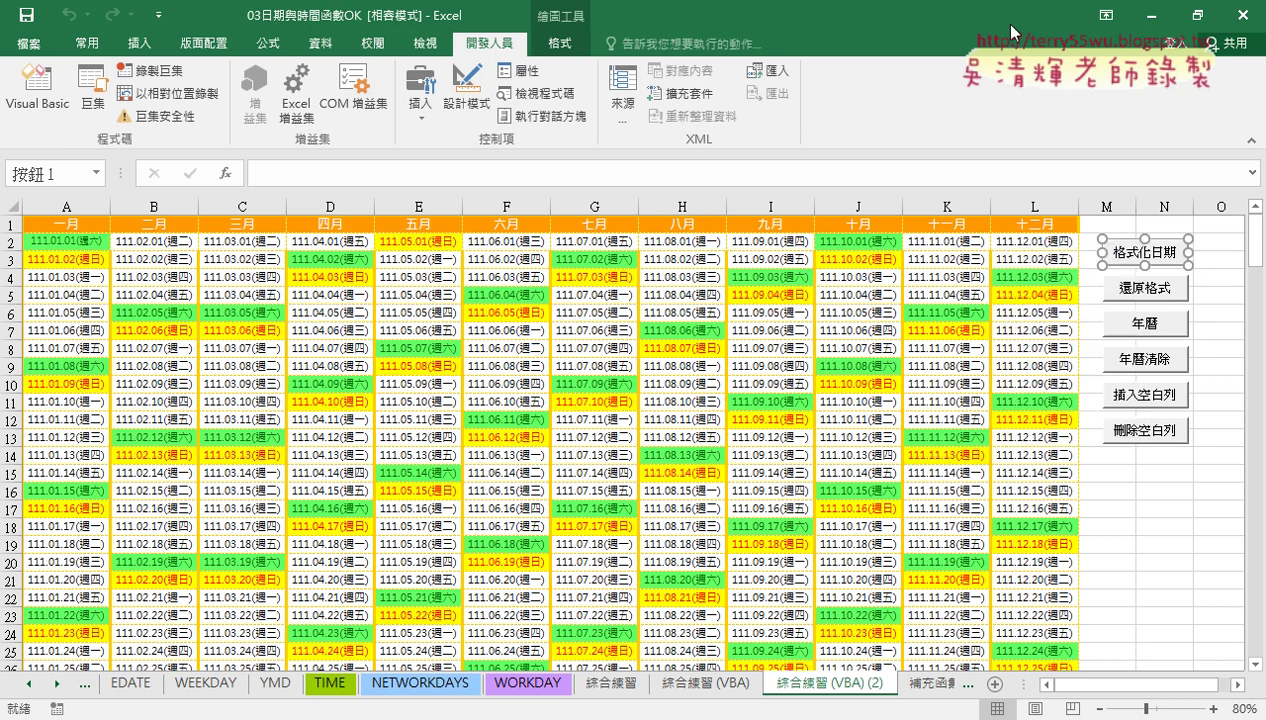
left_click(1143, 300, "ctrl")
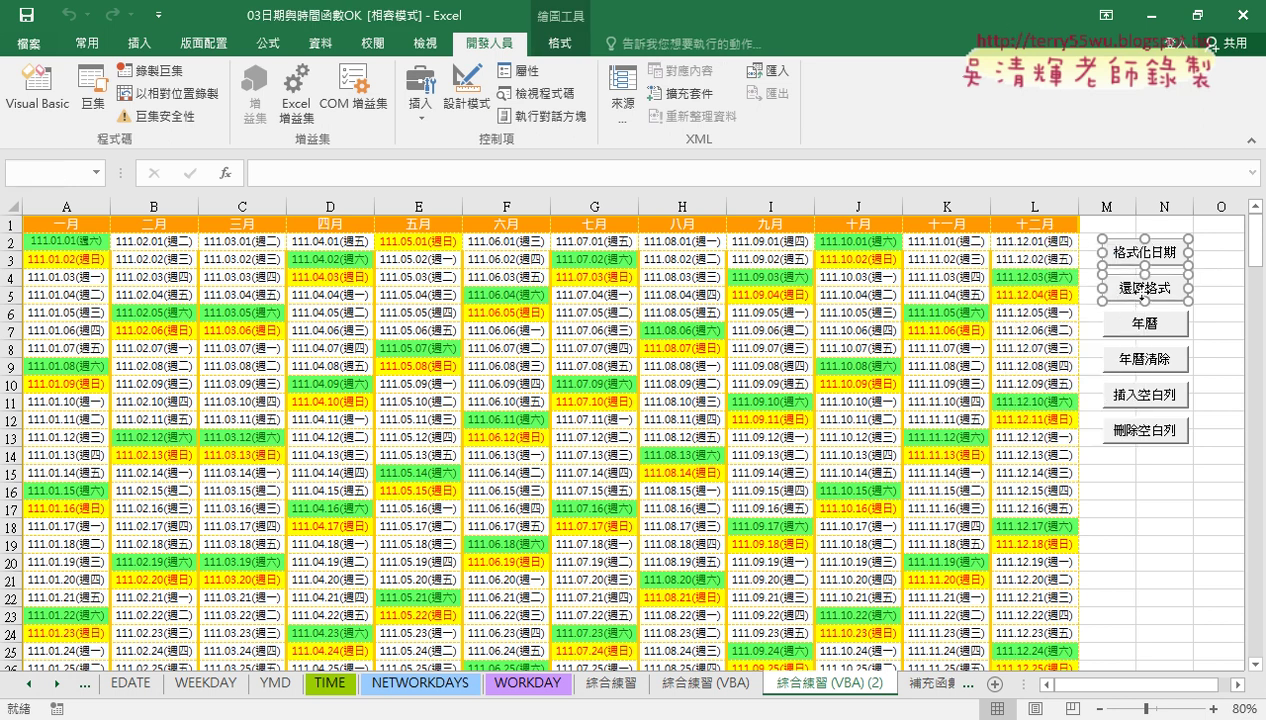
left_click(1140, 323, "ctrl")
left_click(1140, 358, "ctrl")
left_click(1140, 400, "ctrl")
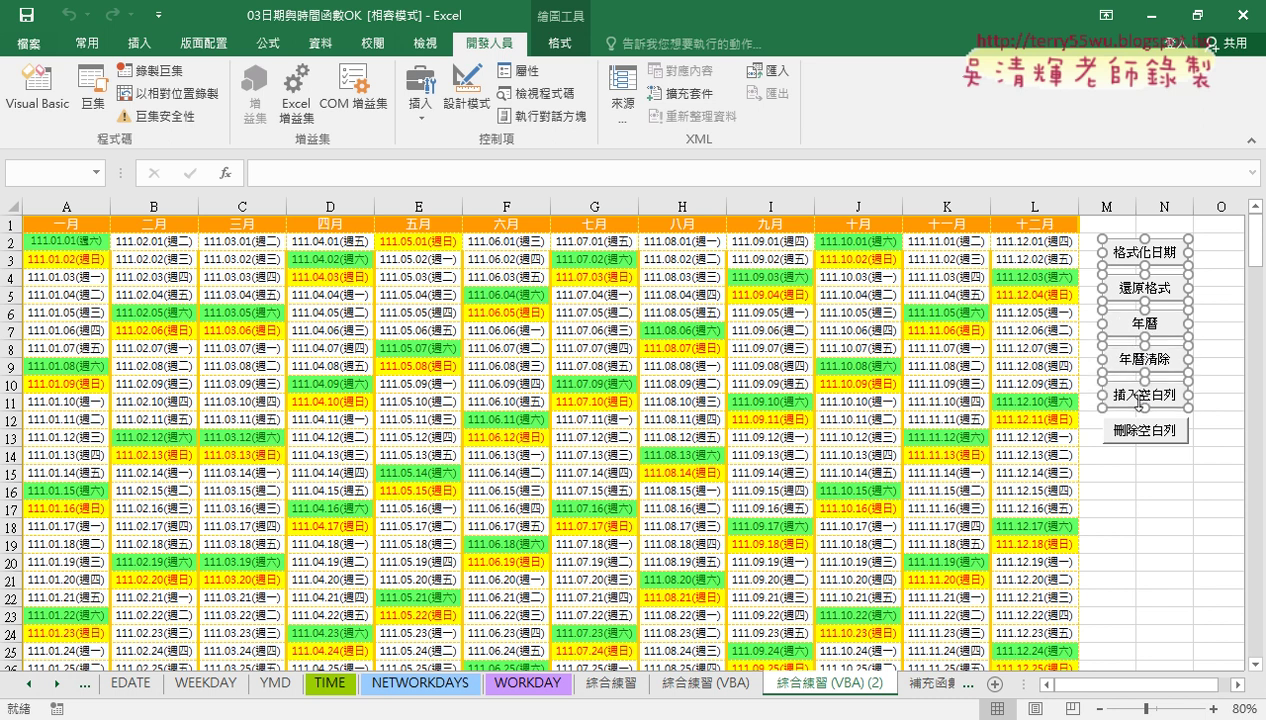
left_click(1128, 430, "ctrl")
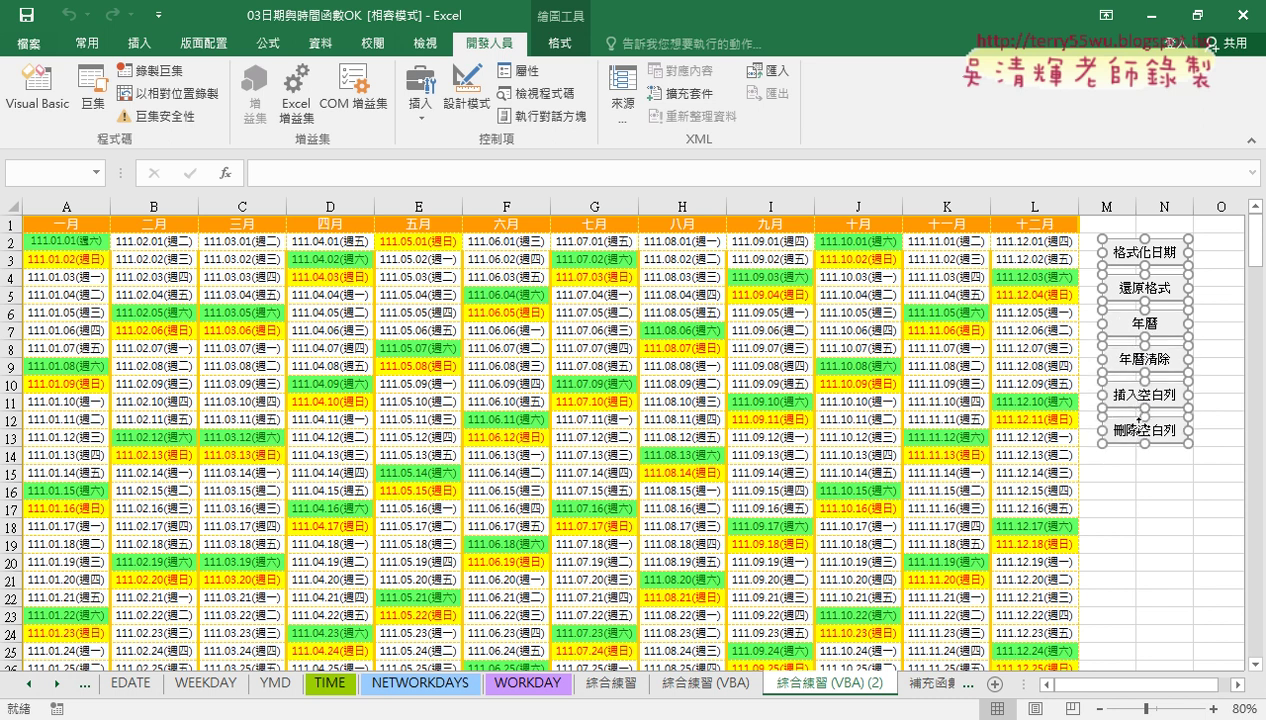
Set the selected buttons' object format to 大小位置不隨儲存格改變
right_click(1125, 247)
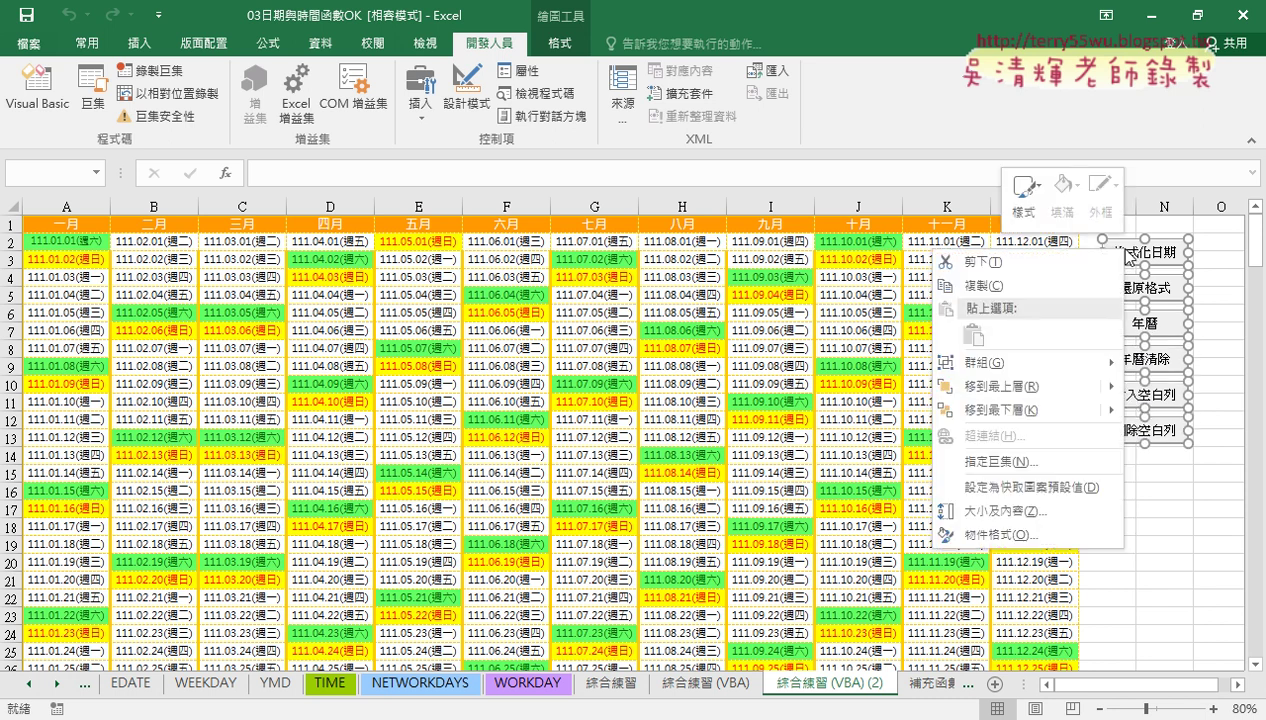
left_click(948, 537)
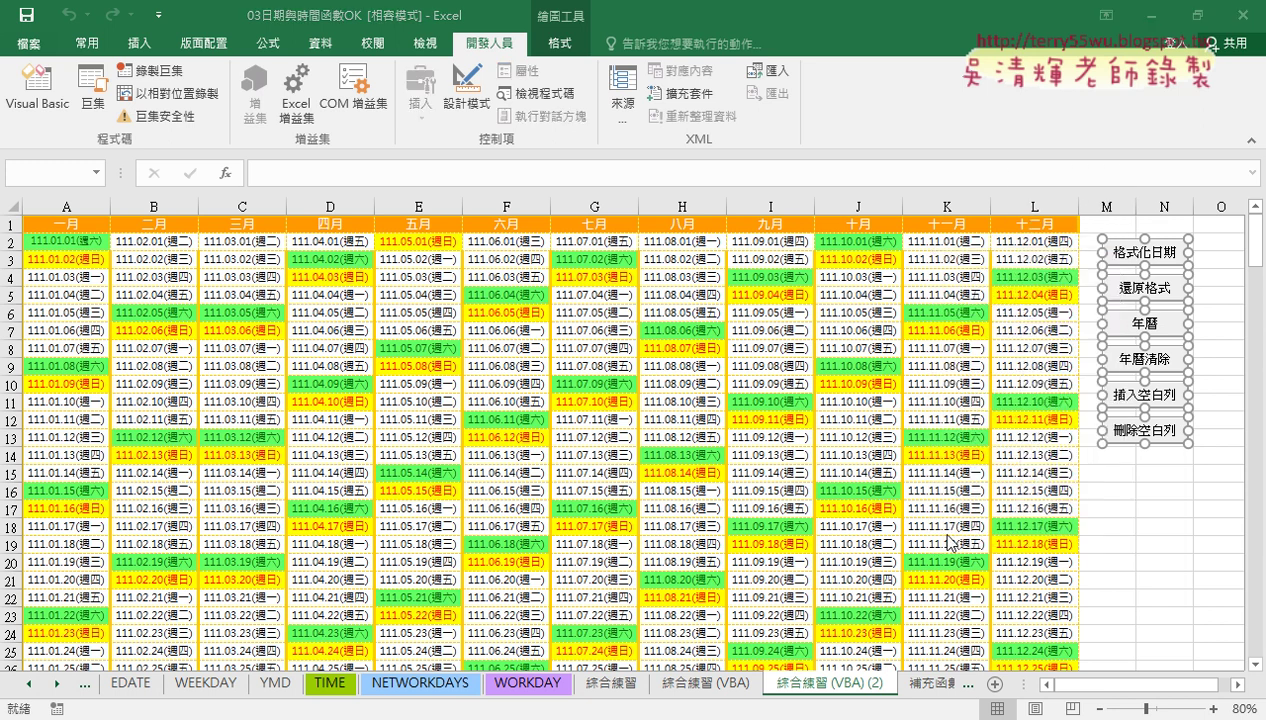
left_click_drag(920, 258, 655, 113)
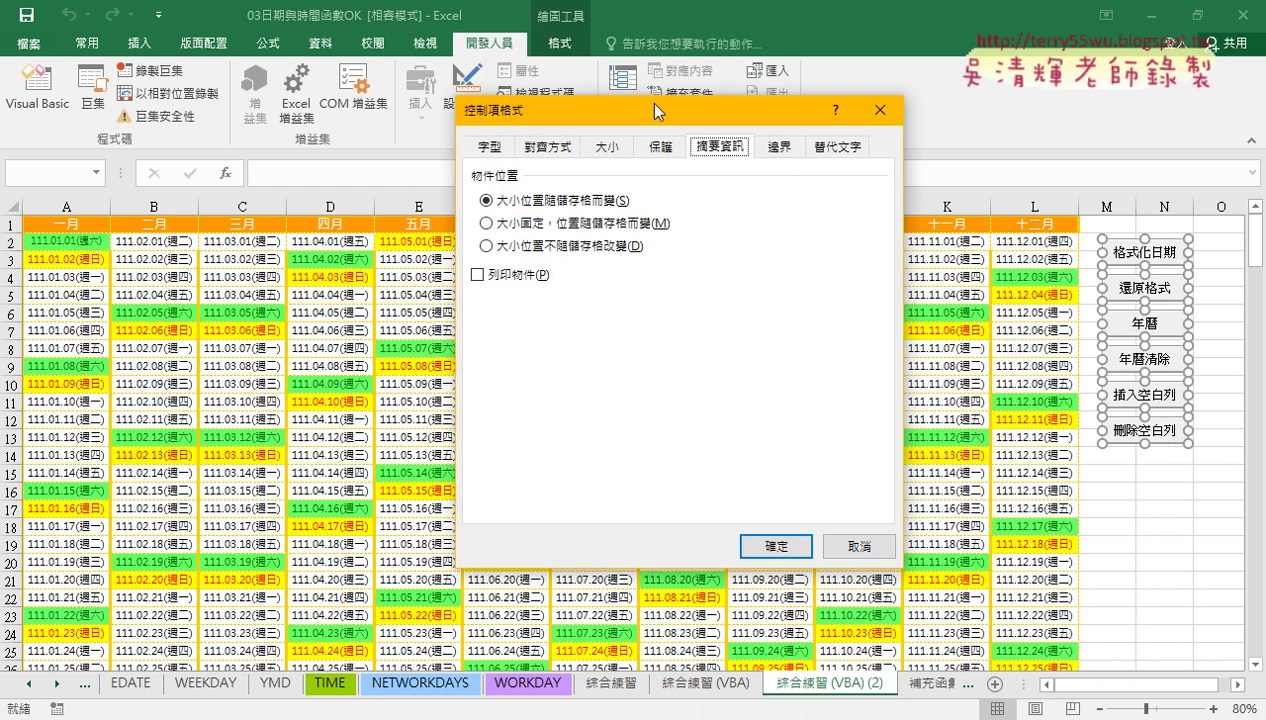
left_click(585, 246)
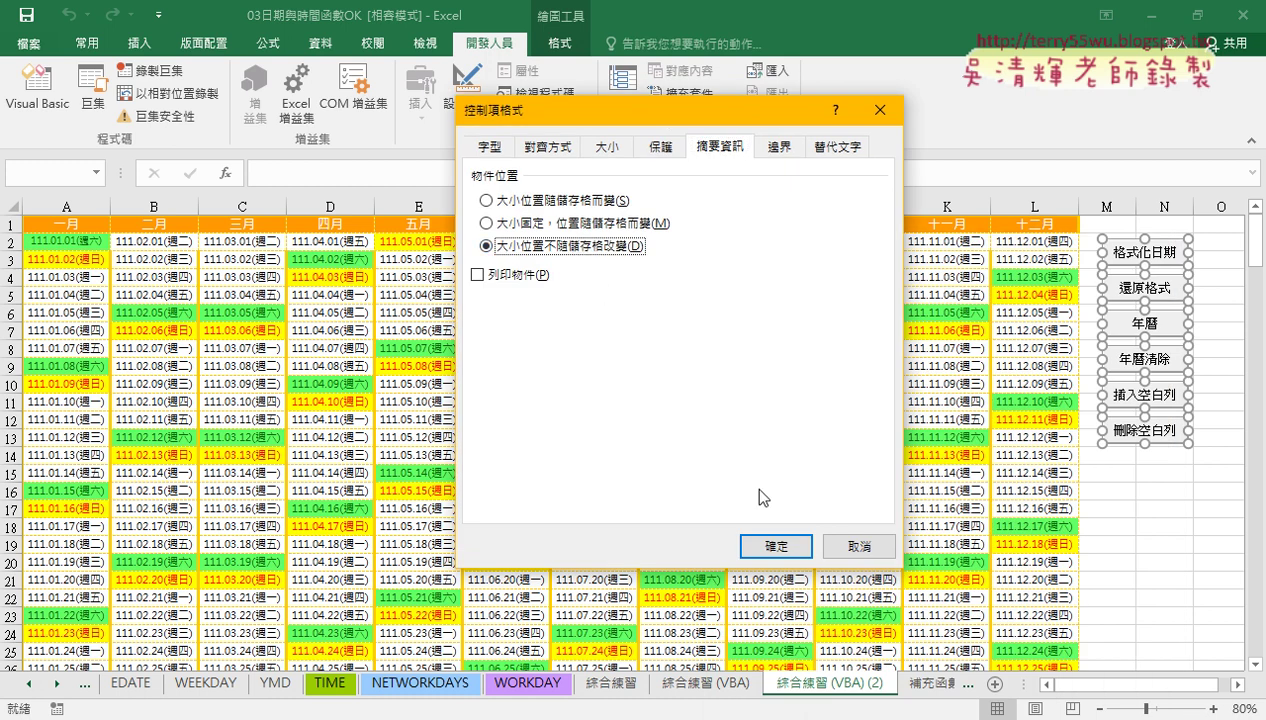
left_click(778, 546)
left_click(1158, 490)
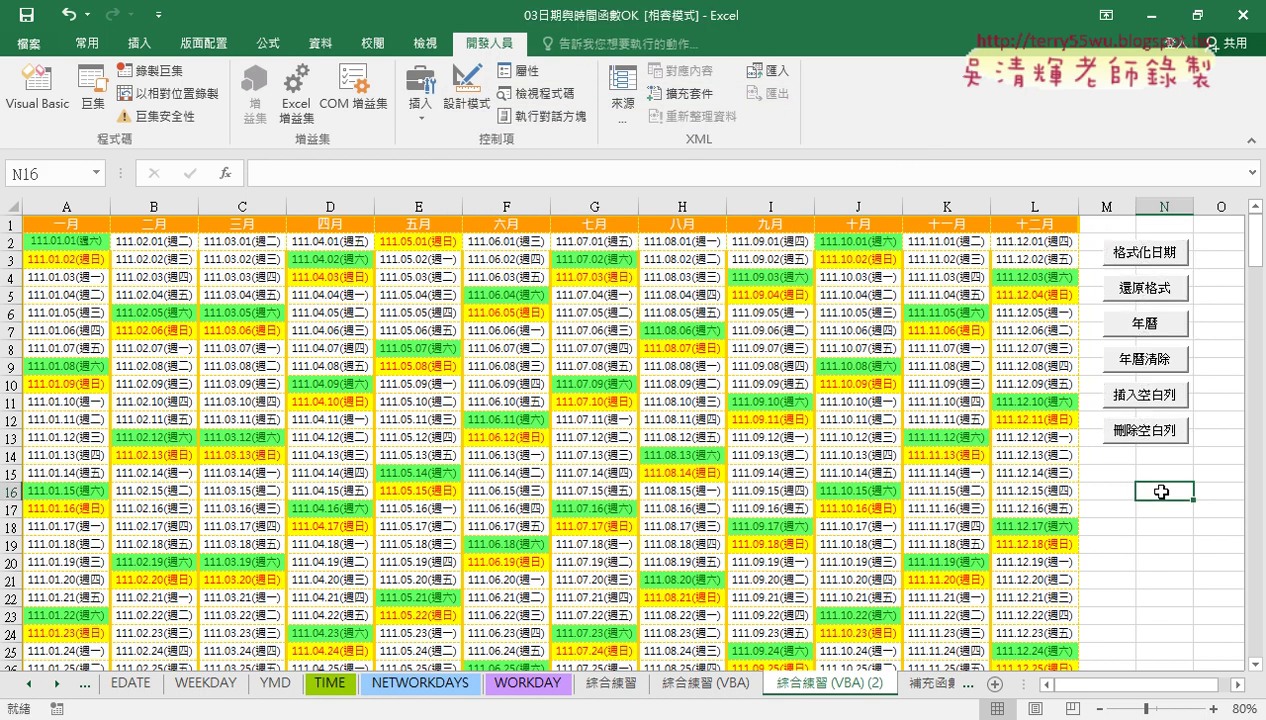
left_click(1152, 401)
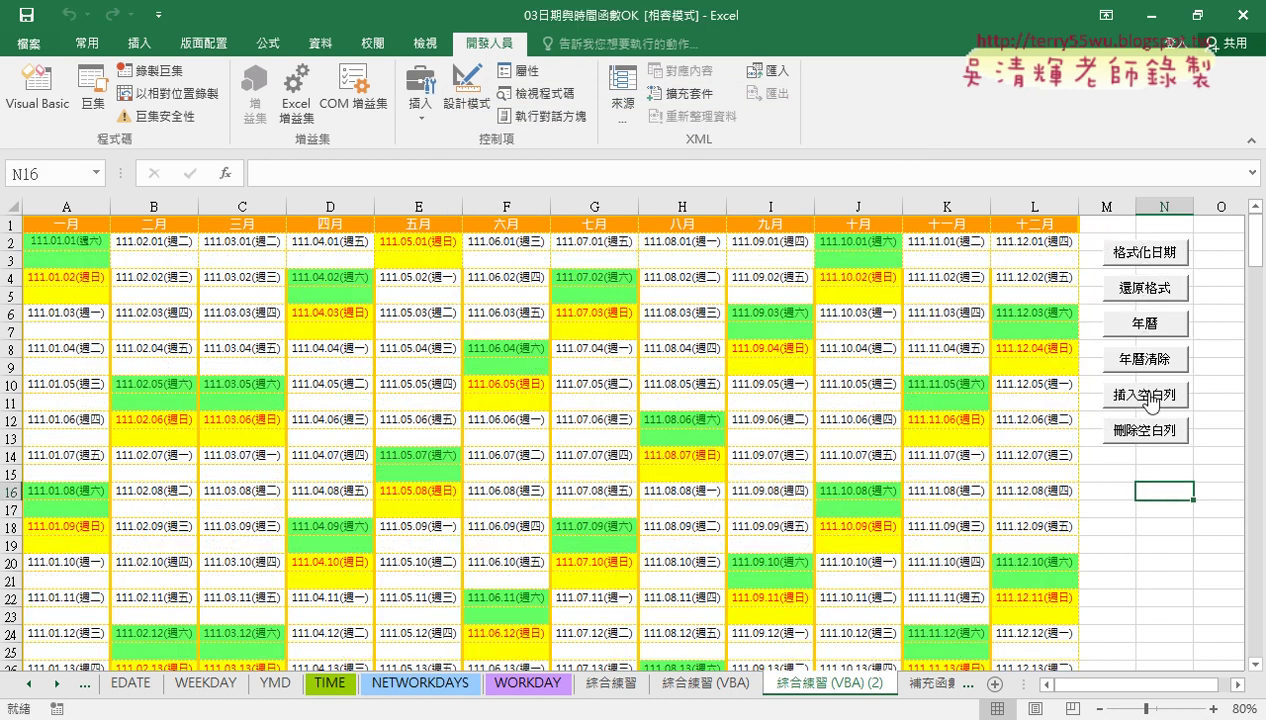
left_click(1151, 433)
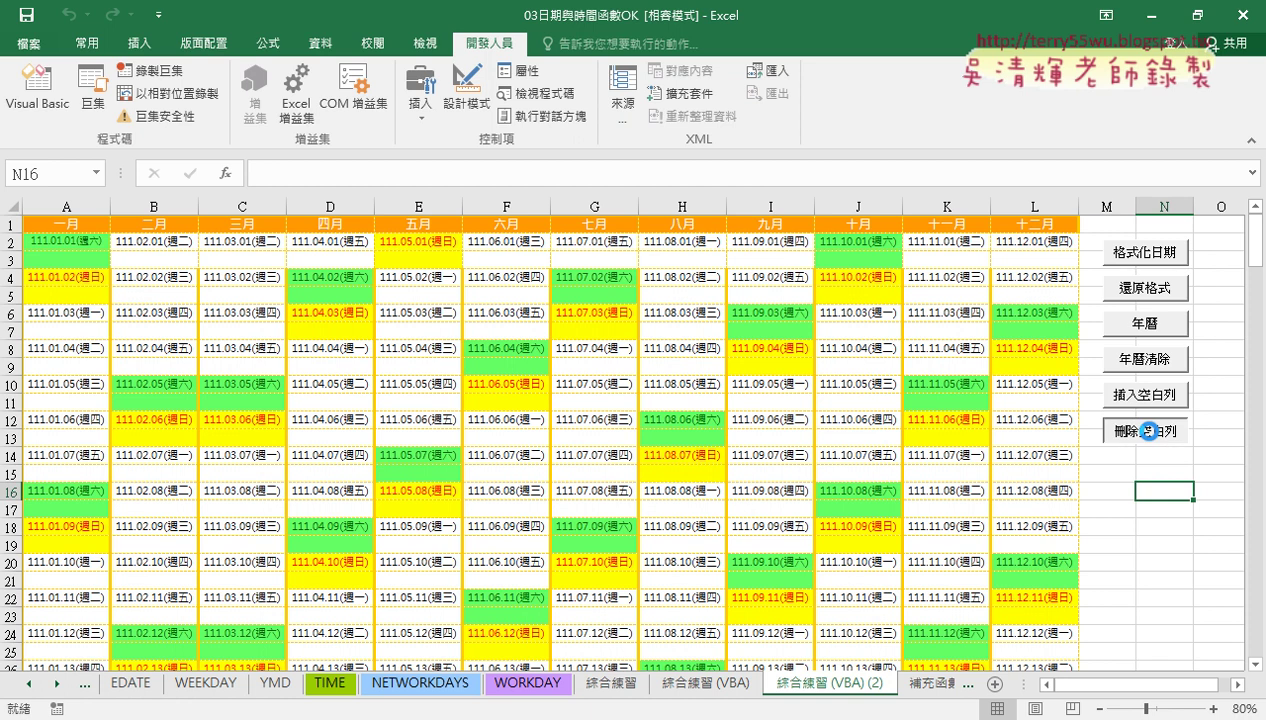
left_click(1150, 400)
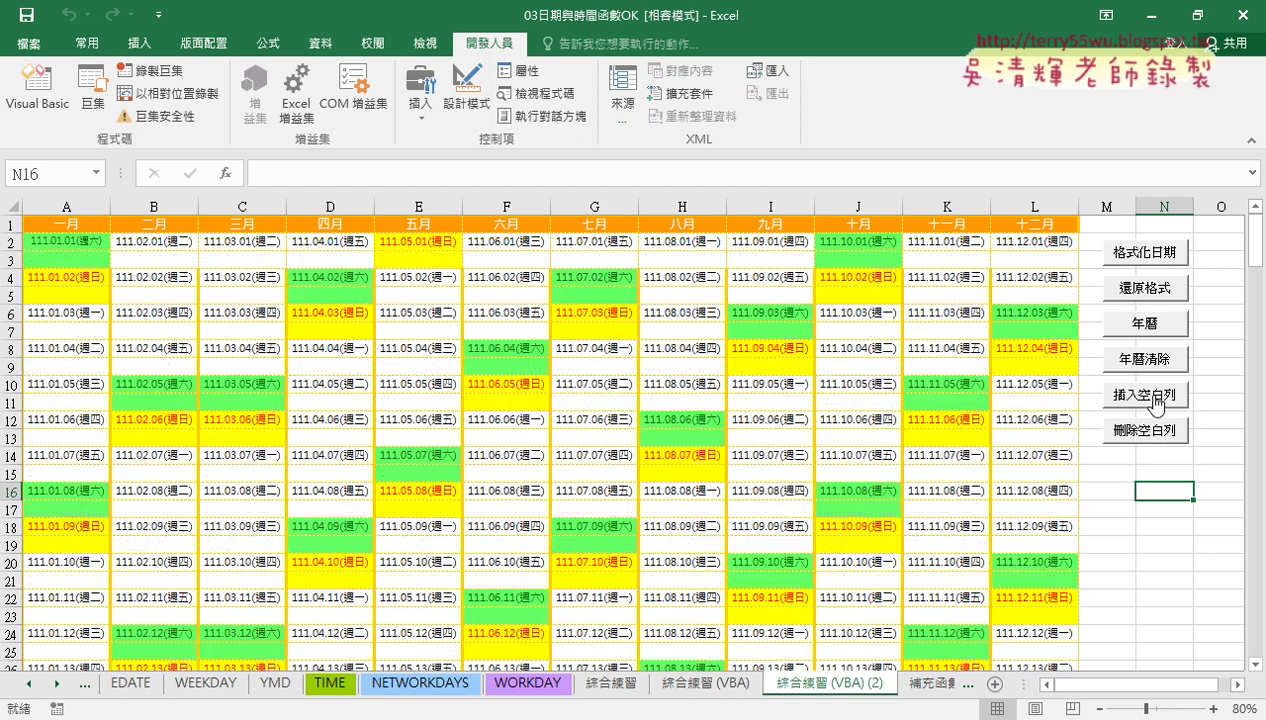
left_click(1152, 432)
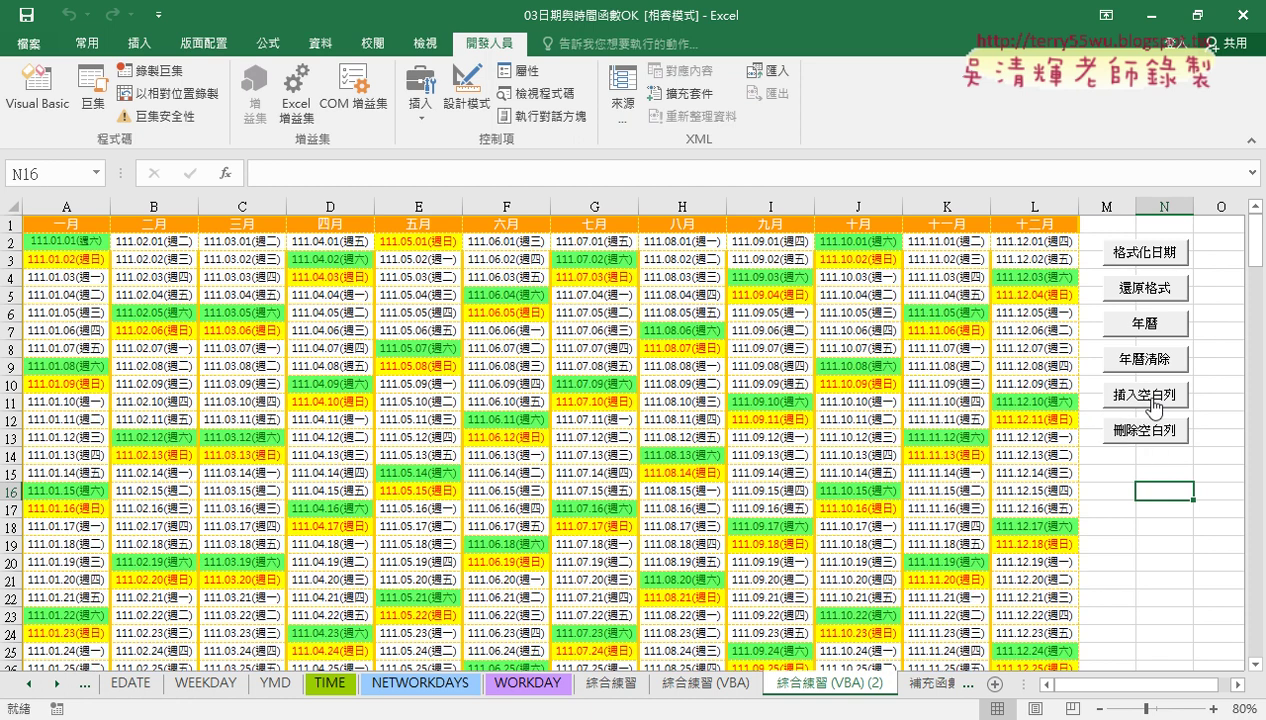
left_click(1150, 400)
left_click(1150, 431)
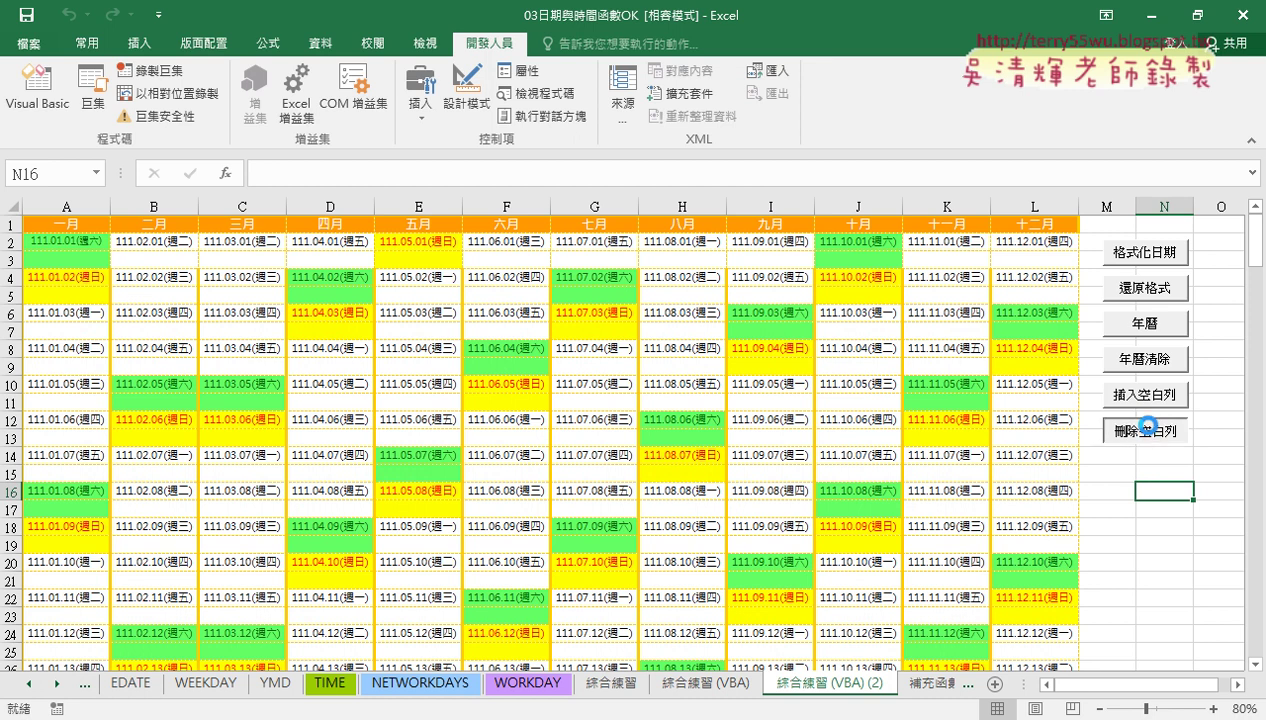
left_click(1151, 400)
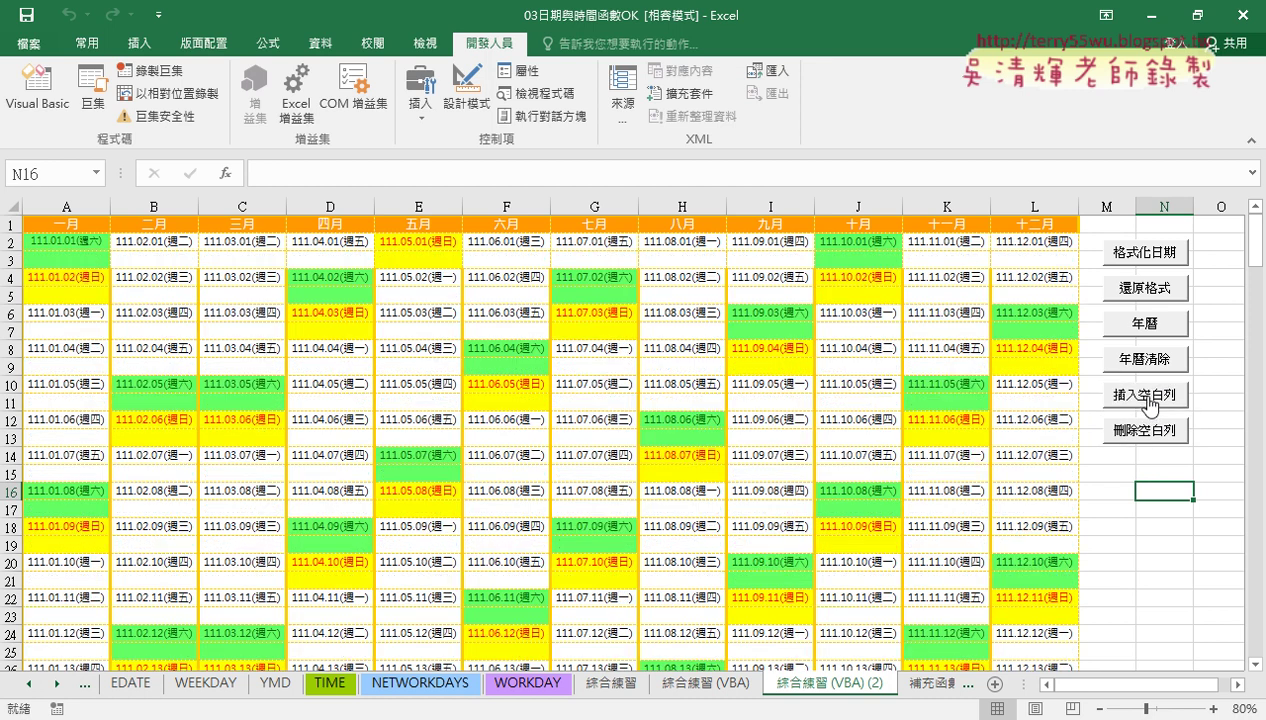
left_click(1150, 431)
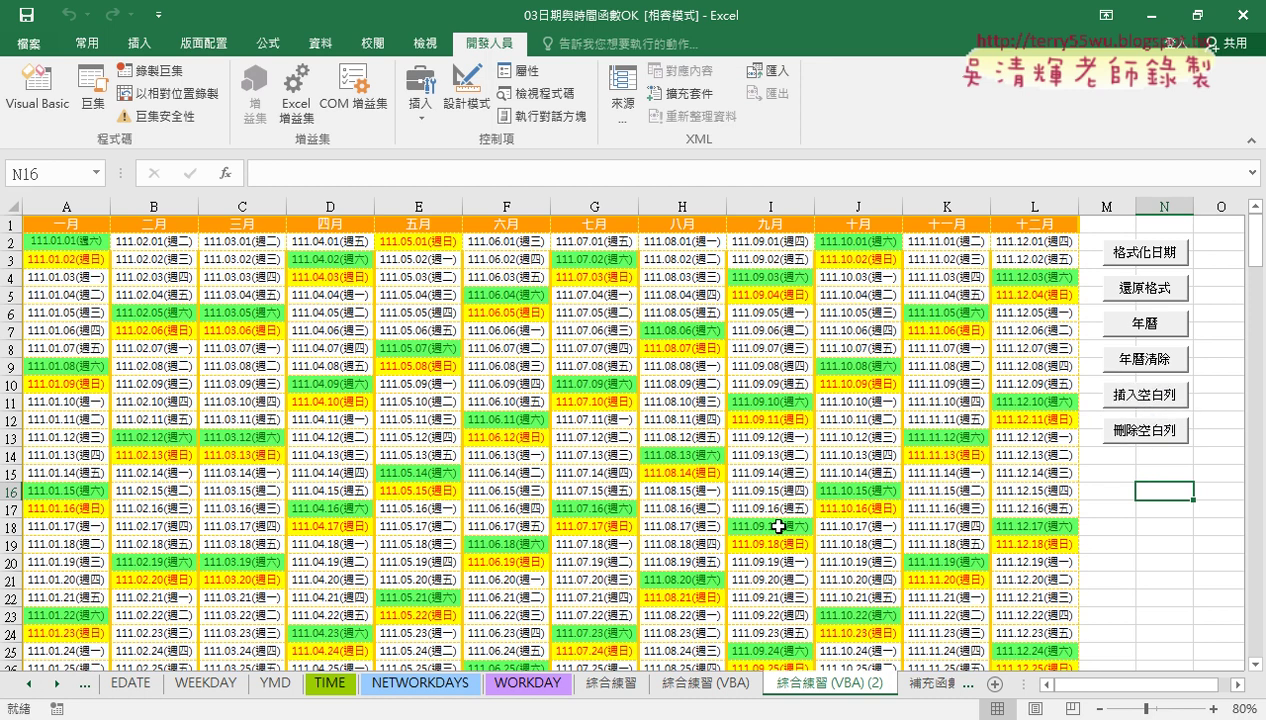
In the 程式碼.docx notes, highlight the loops of the 插入空白列 and 刪除空白列 macros
key("alt+Tab")
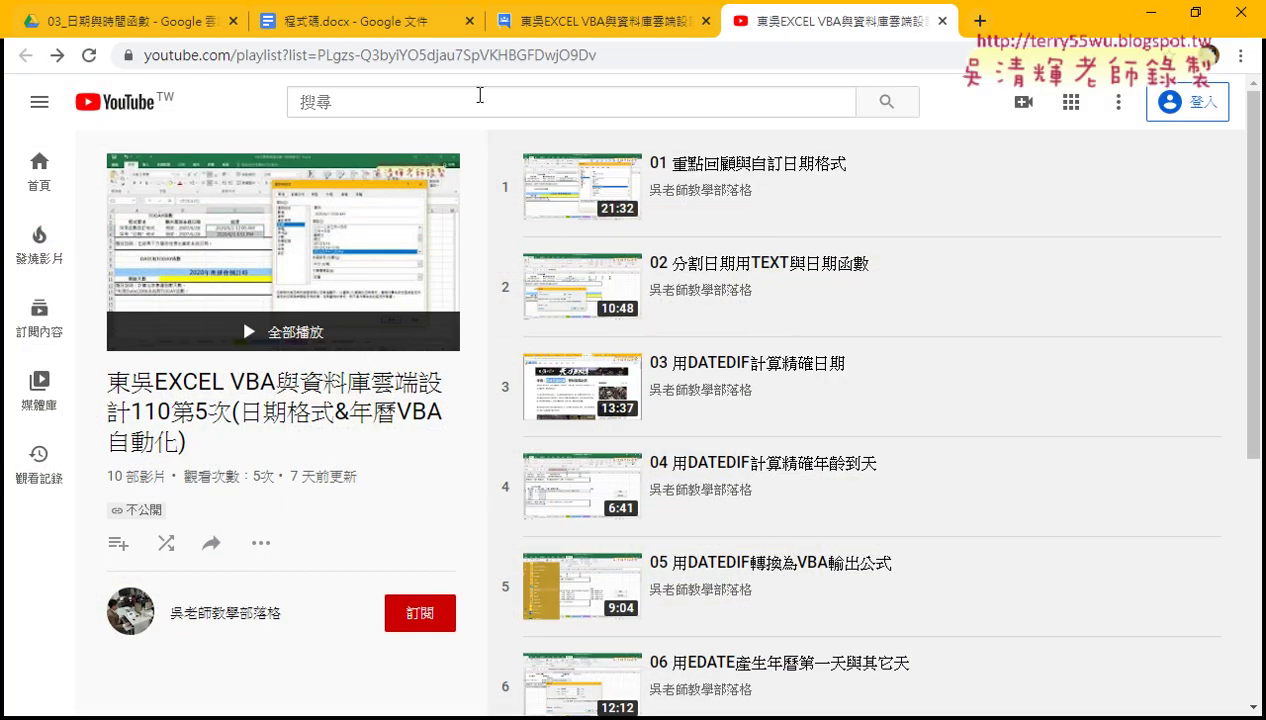
left_click(387, 30)
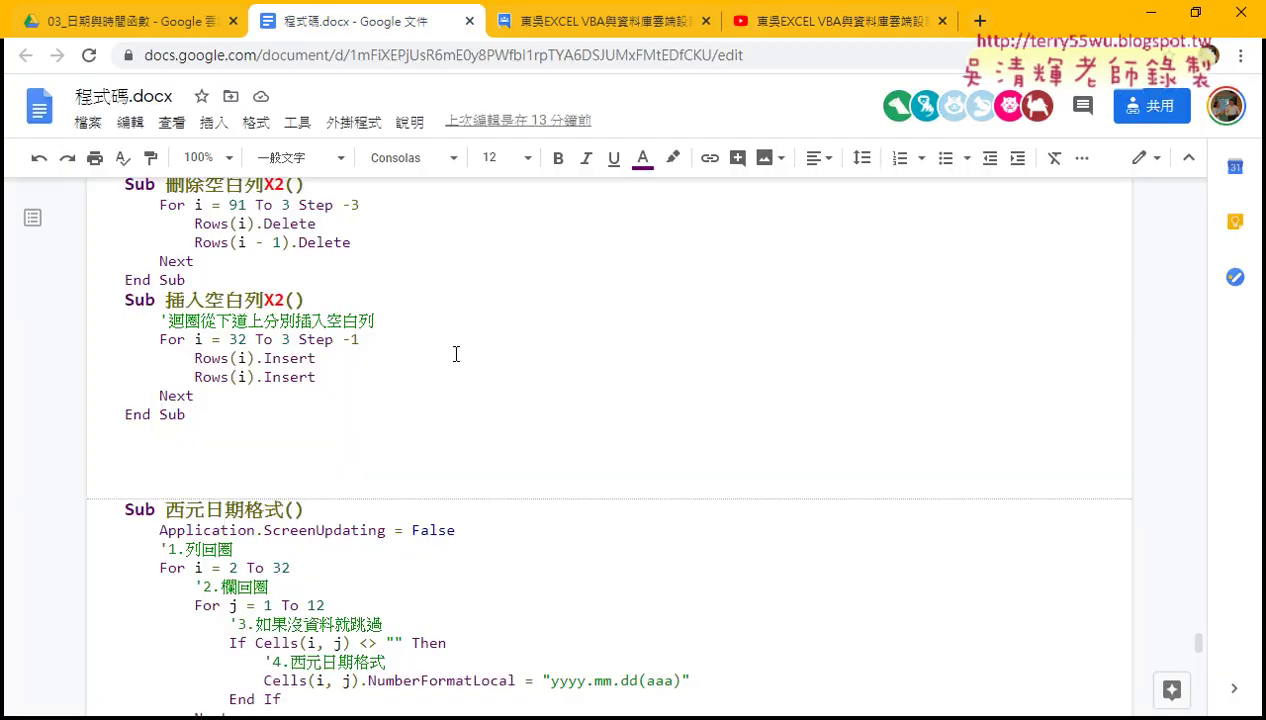
scroll(455, 355, "up", 3)
scroll(455, 360, "up", 10)
scroll(455, 360, "up", 3)
scroll(455, 360, "up", 2)
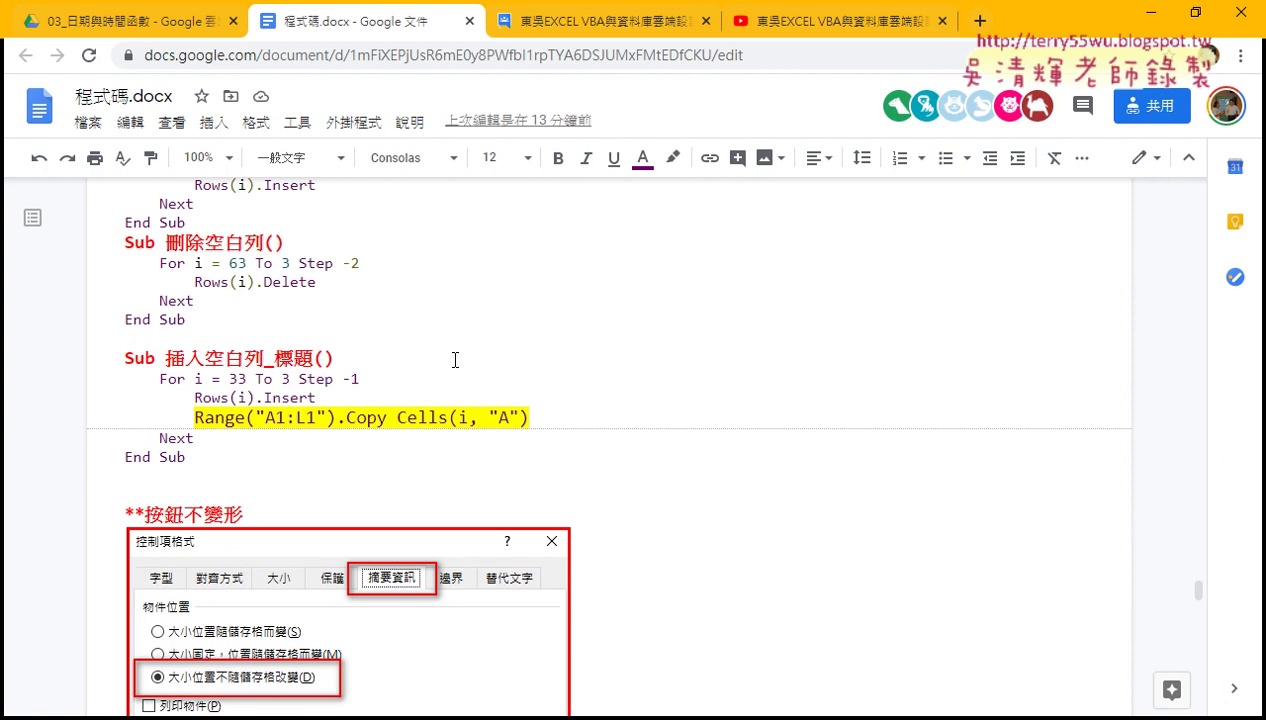
scroll(455, 360, "up", 2)
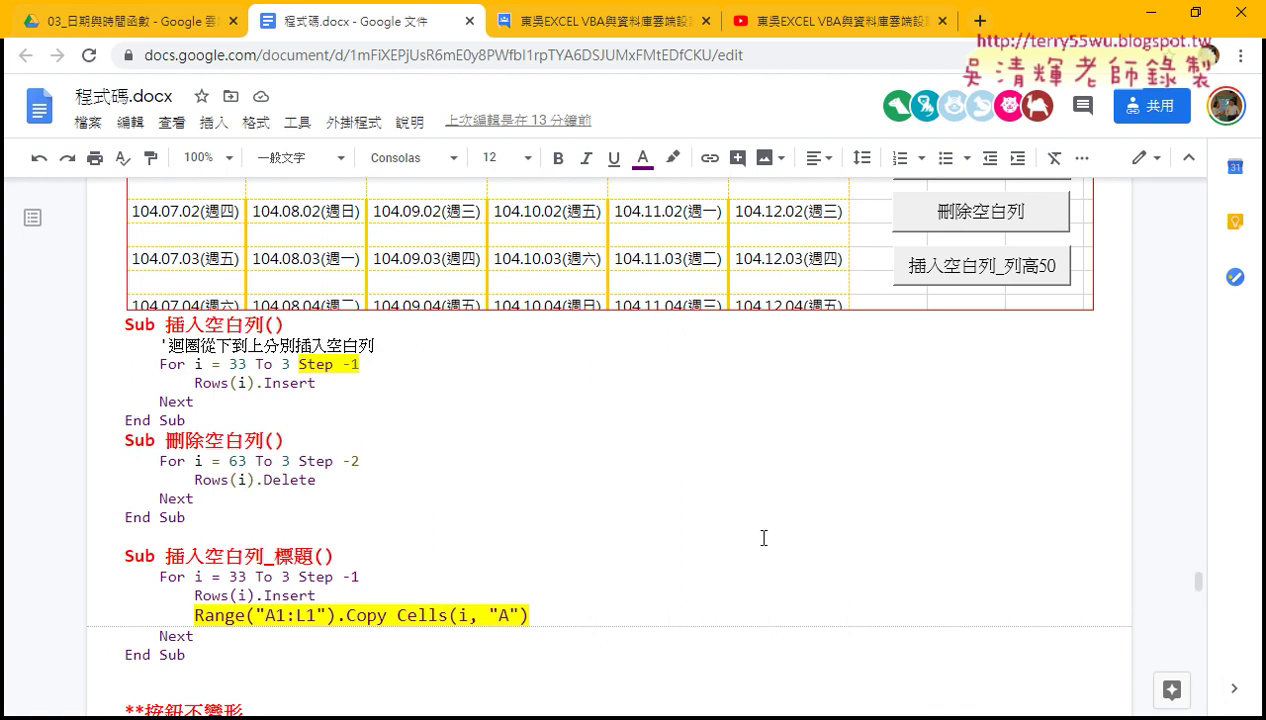
left_click_drag(200, 404, 106, 360)
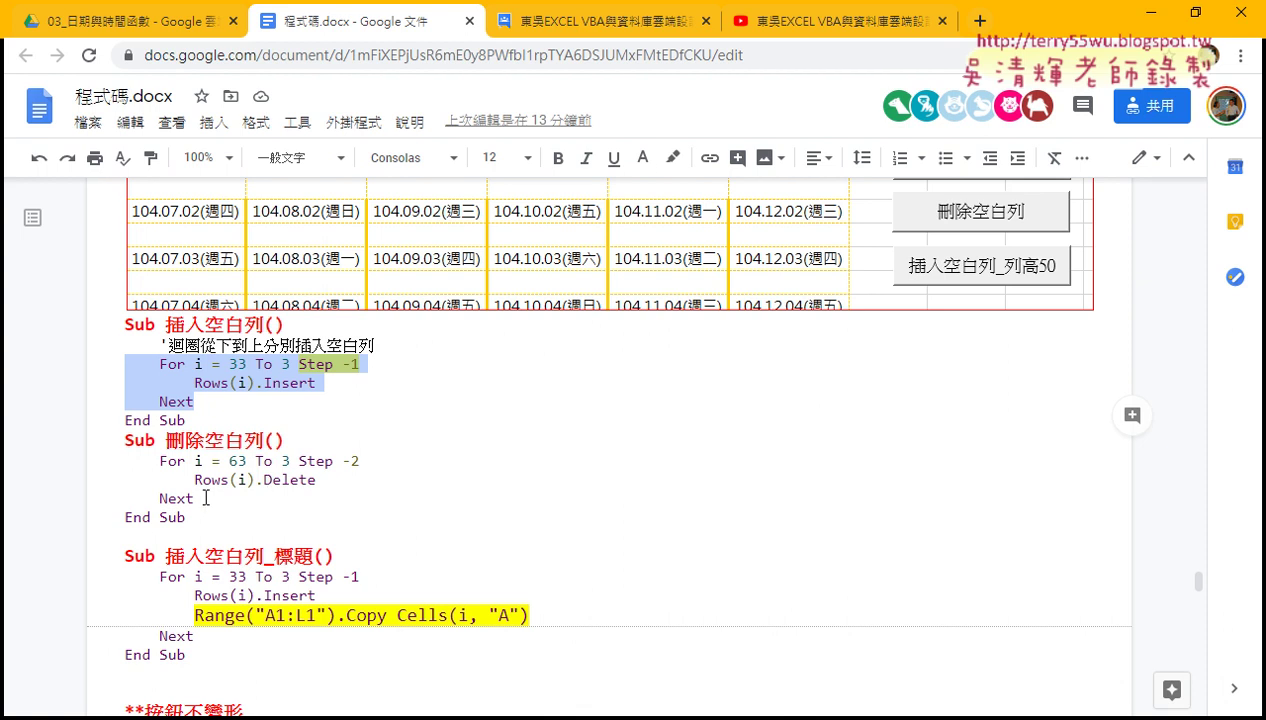
left_click_drag(205, 497, 98, 465)
Highlight the Rows(i).RowHeight = 50 line in the 插入空白列_列高50 sub
scroll(556, 524, "down", 2)
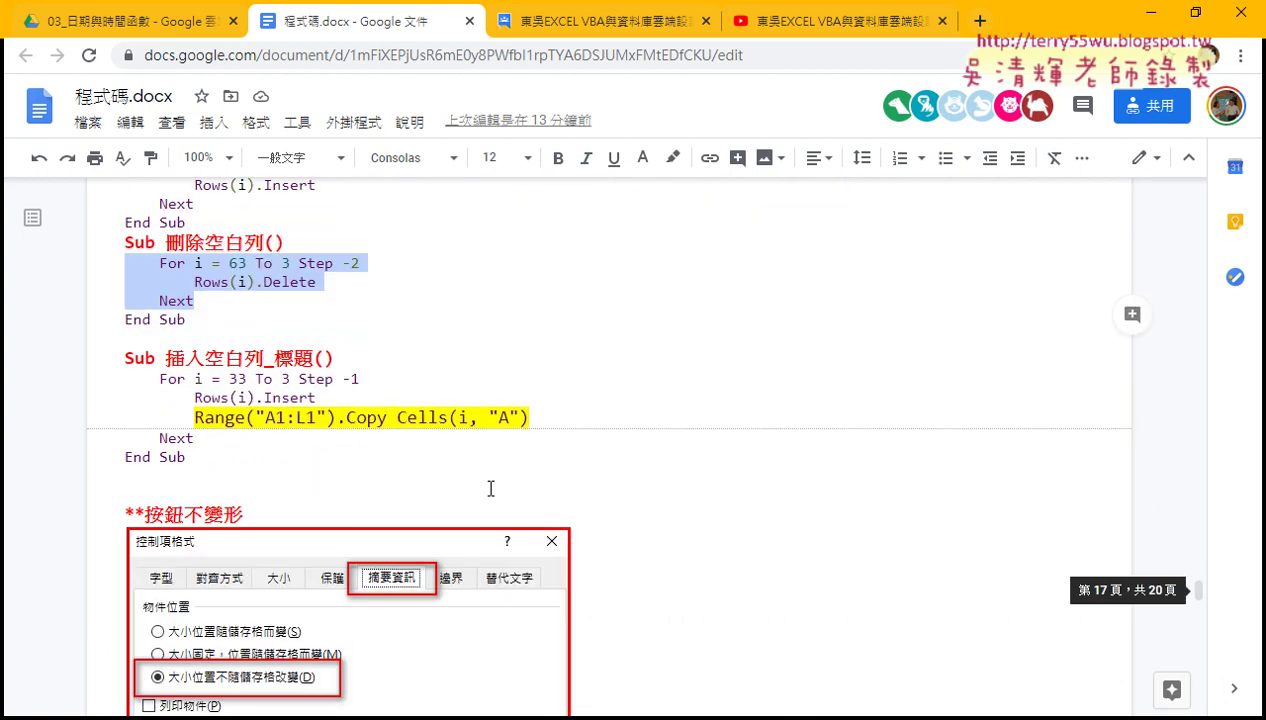
scroll(547, 418, "down", 3)
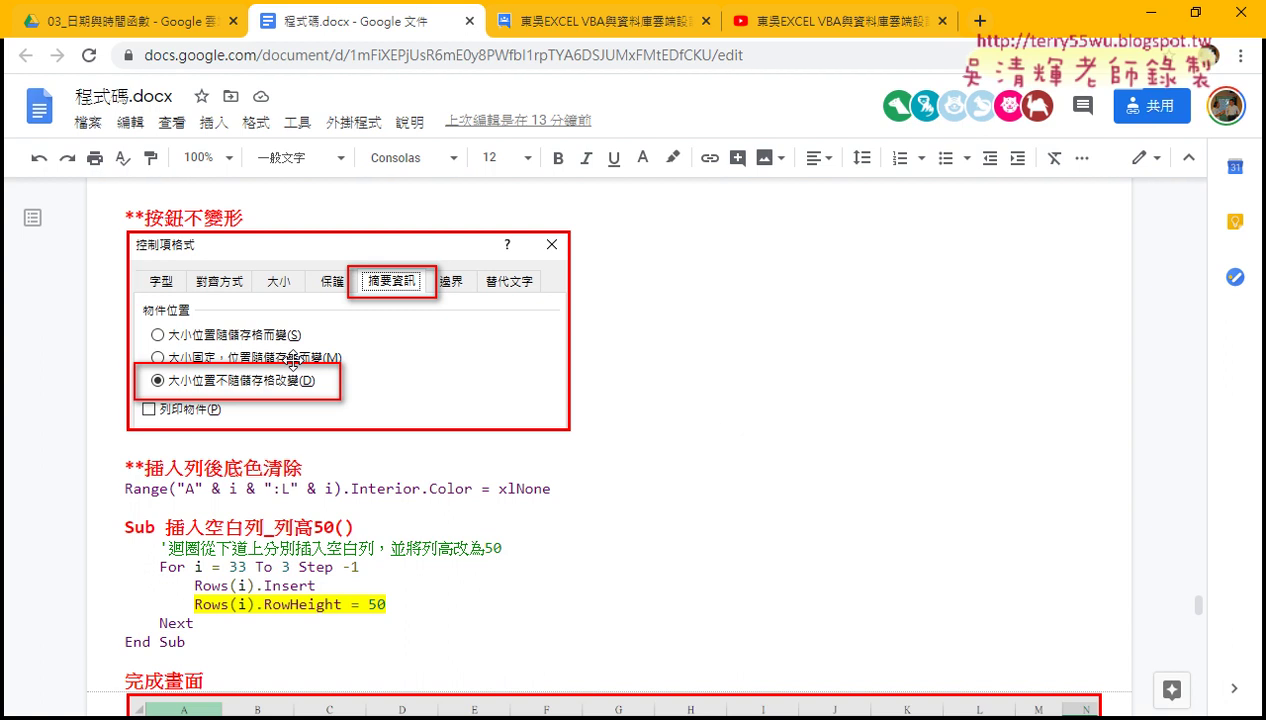
scroll(720, 473, "down", 1)
scroll(727, 478, "down", 1)
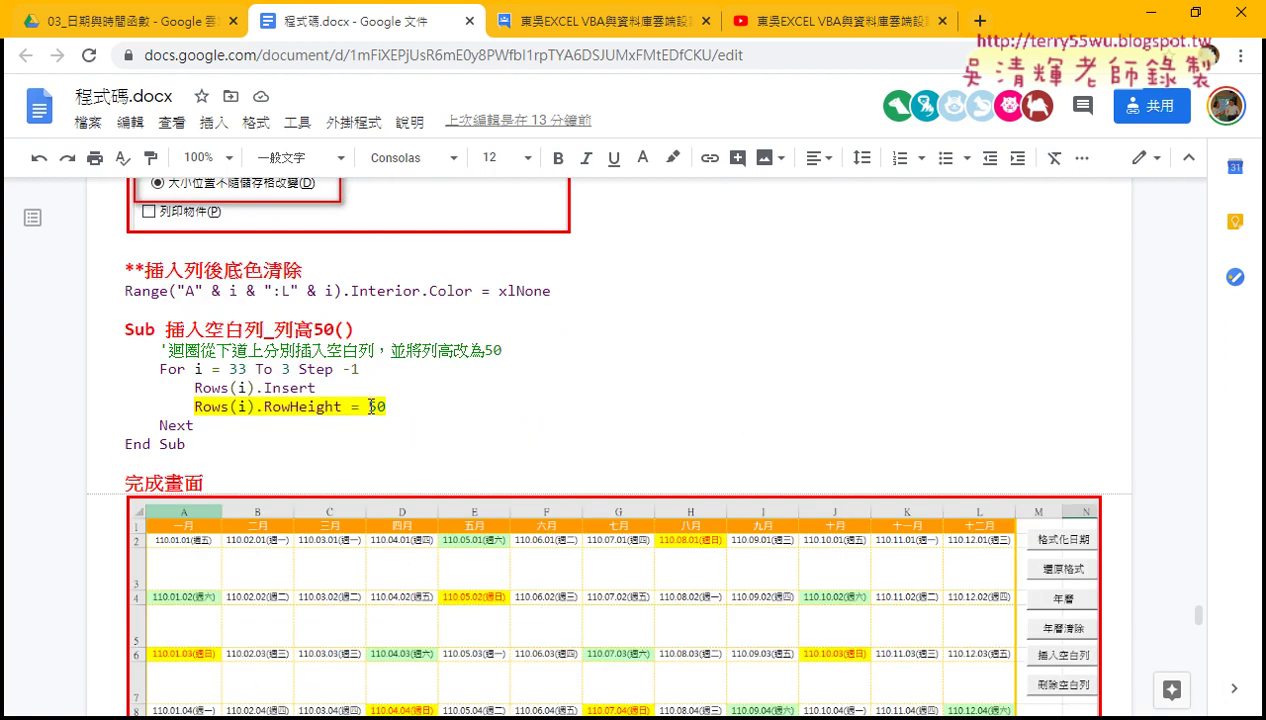
left_click_drag(388, 406, 88, 408)
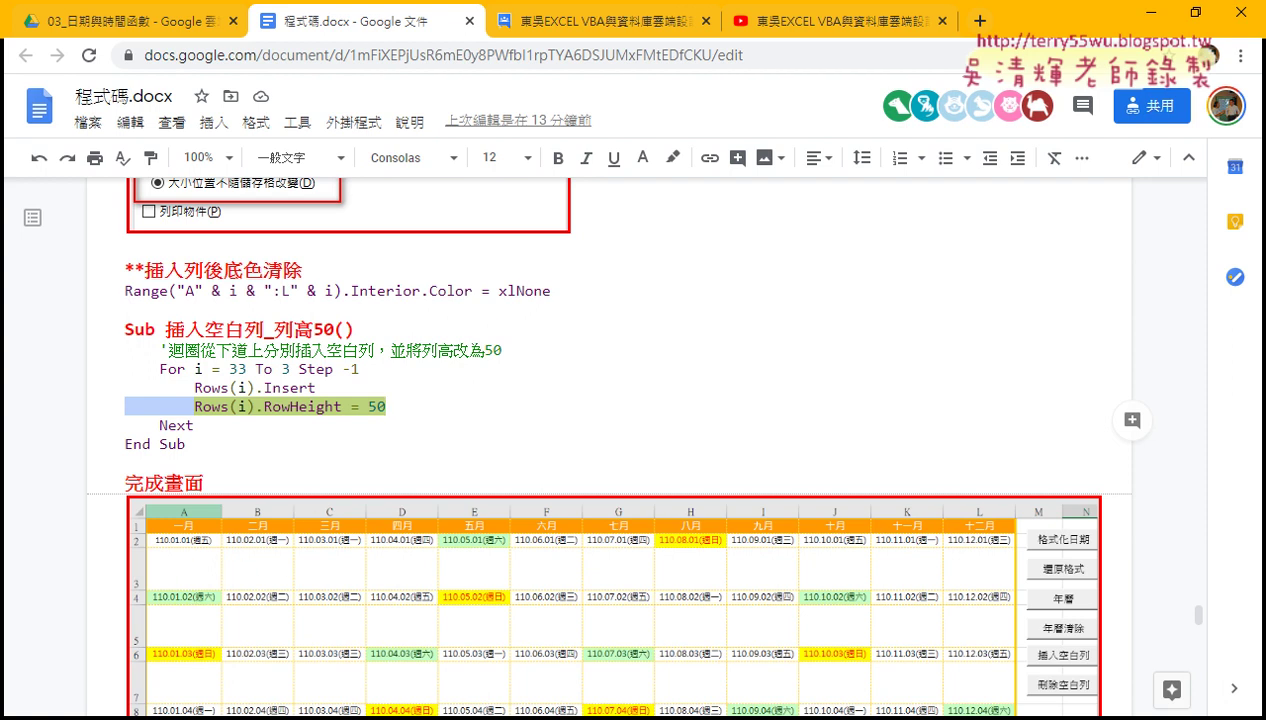
key("alt+Tab")
Run the 插入空白列 button to add a blank row under every date row, then select E3 and A3
mouse_move(410, 715)
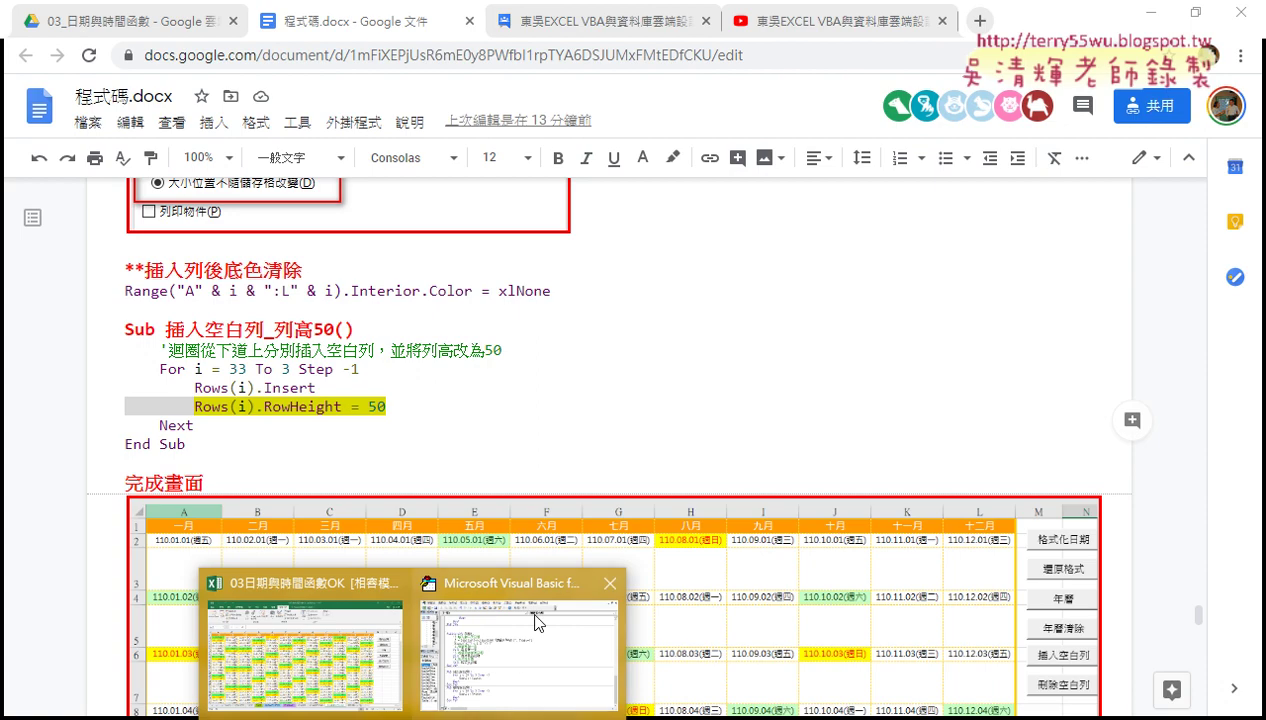
left_click(372, 628)
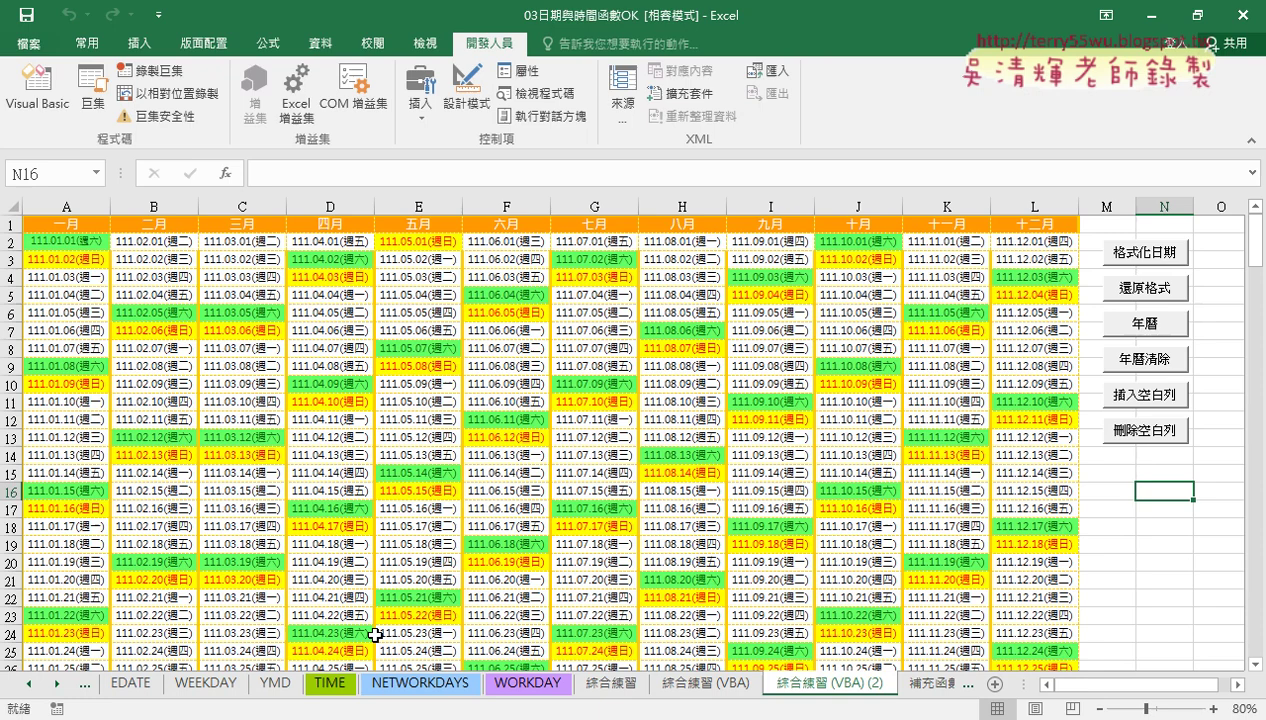
left_click(1124, 396)
left_click(417, 260)
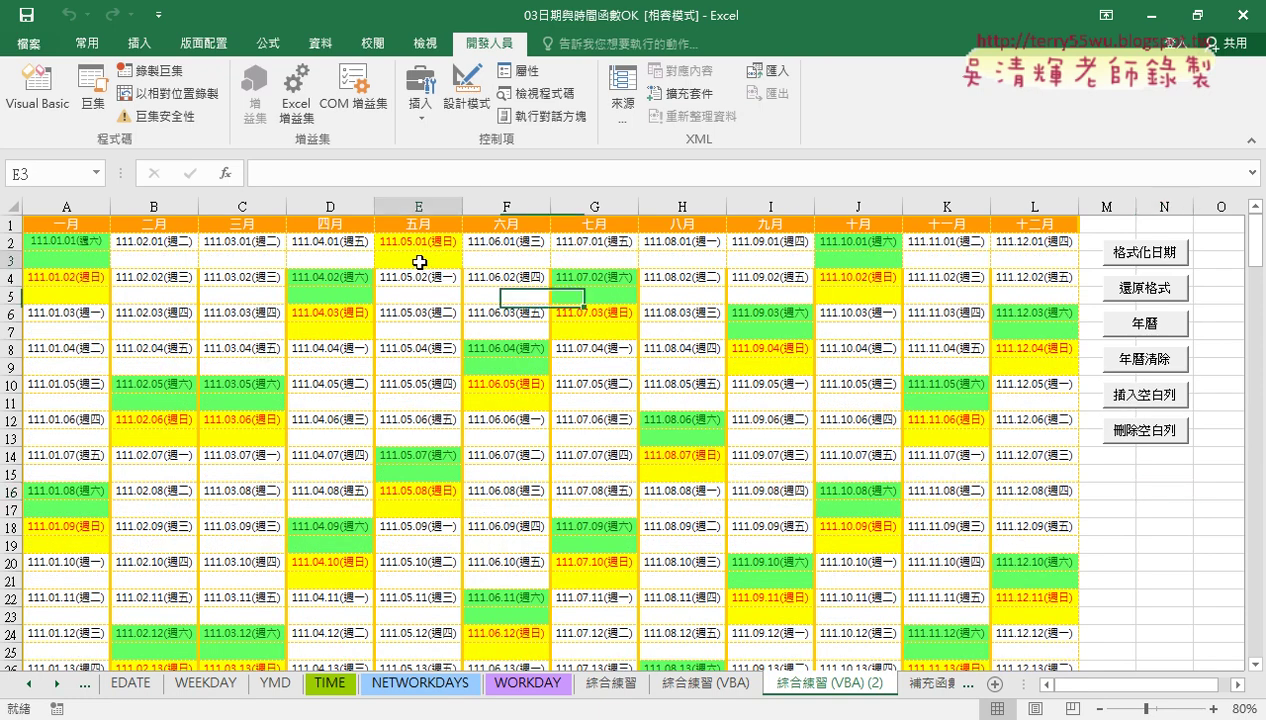
left_click(65, 259)
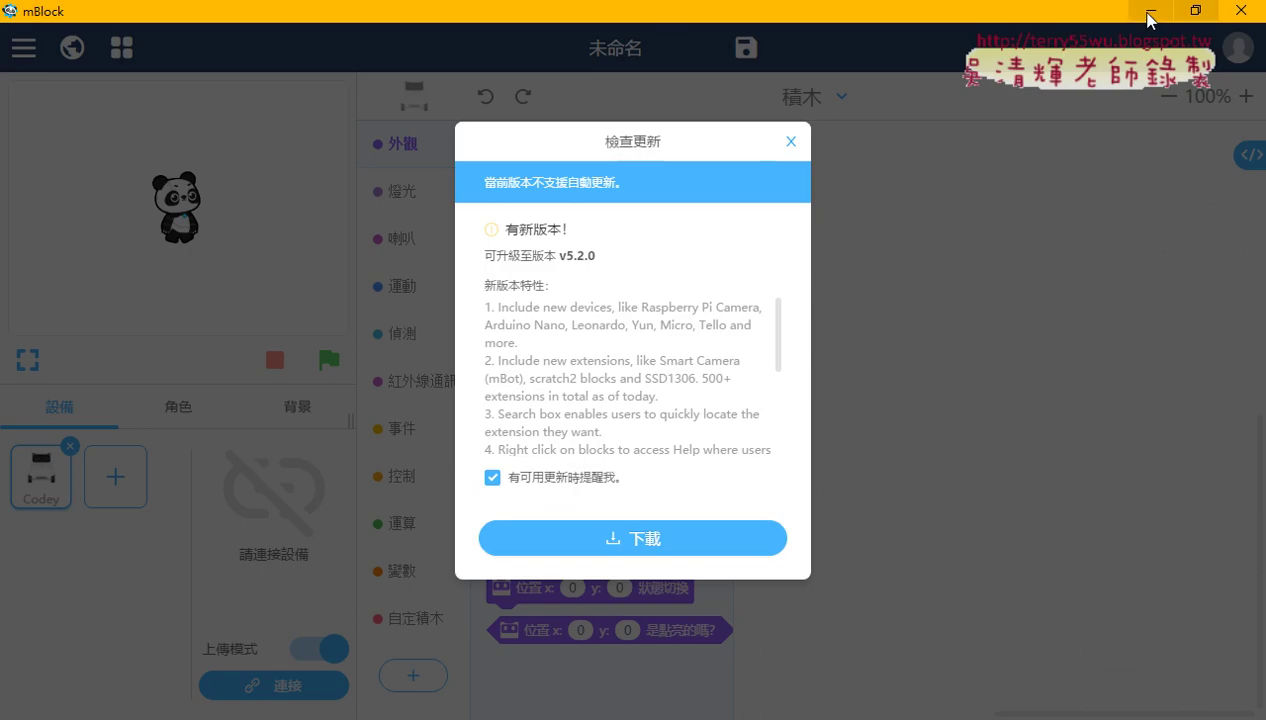
Minimize the mBlock window, highlight 'Interior.Color = xlNone', and scroll up to the 插入空白列 subs
left_click(1152, 10)
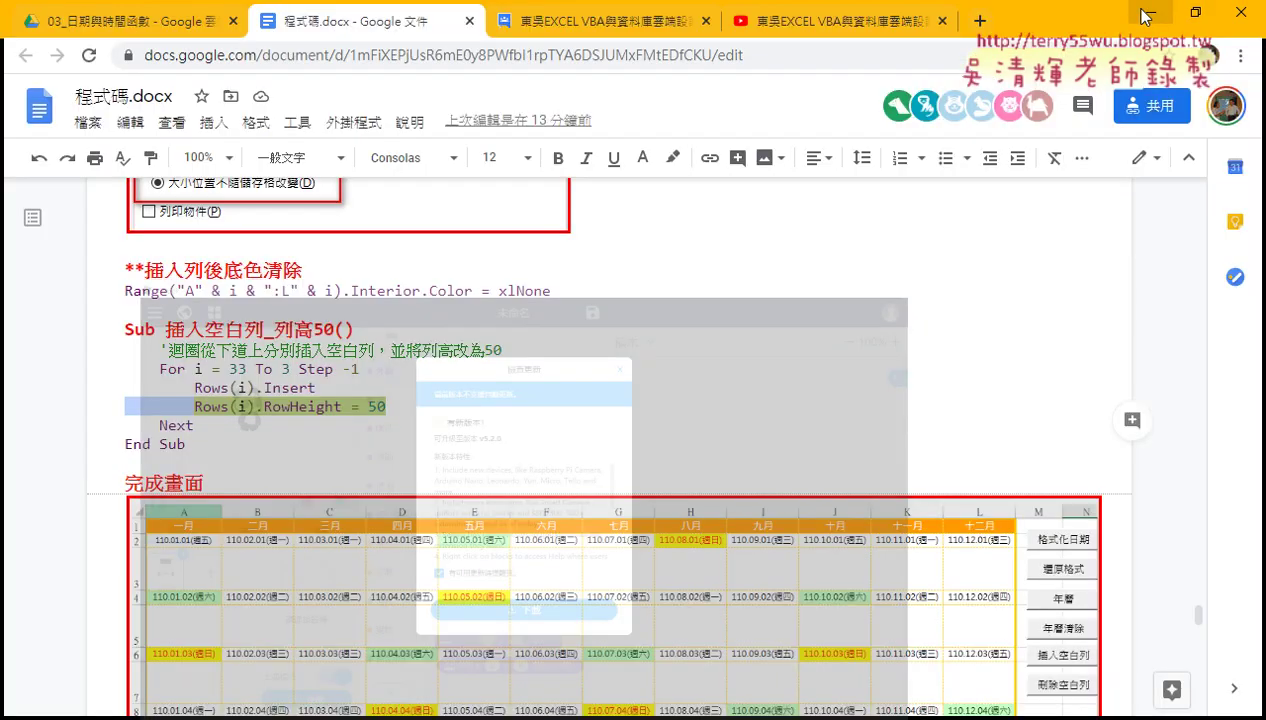
left_click(446, 371)
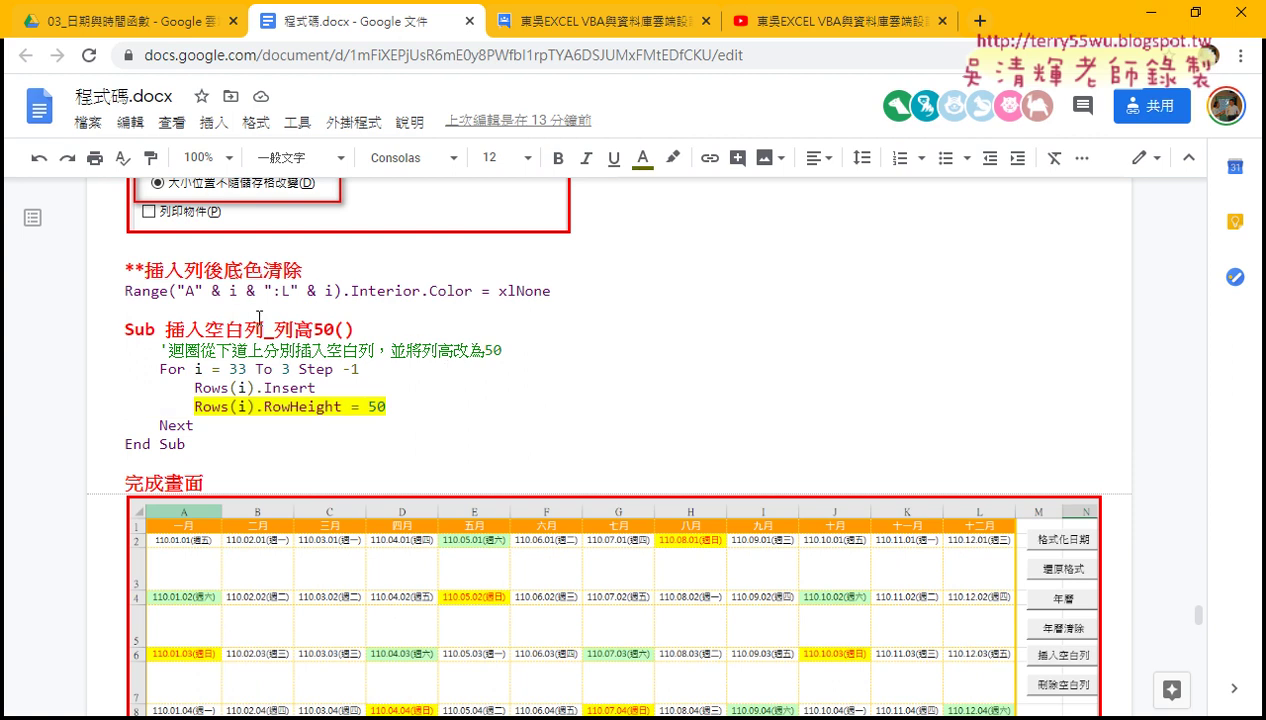
left_click_drag(350, 291, 561, 290)
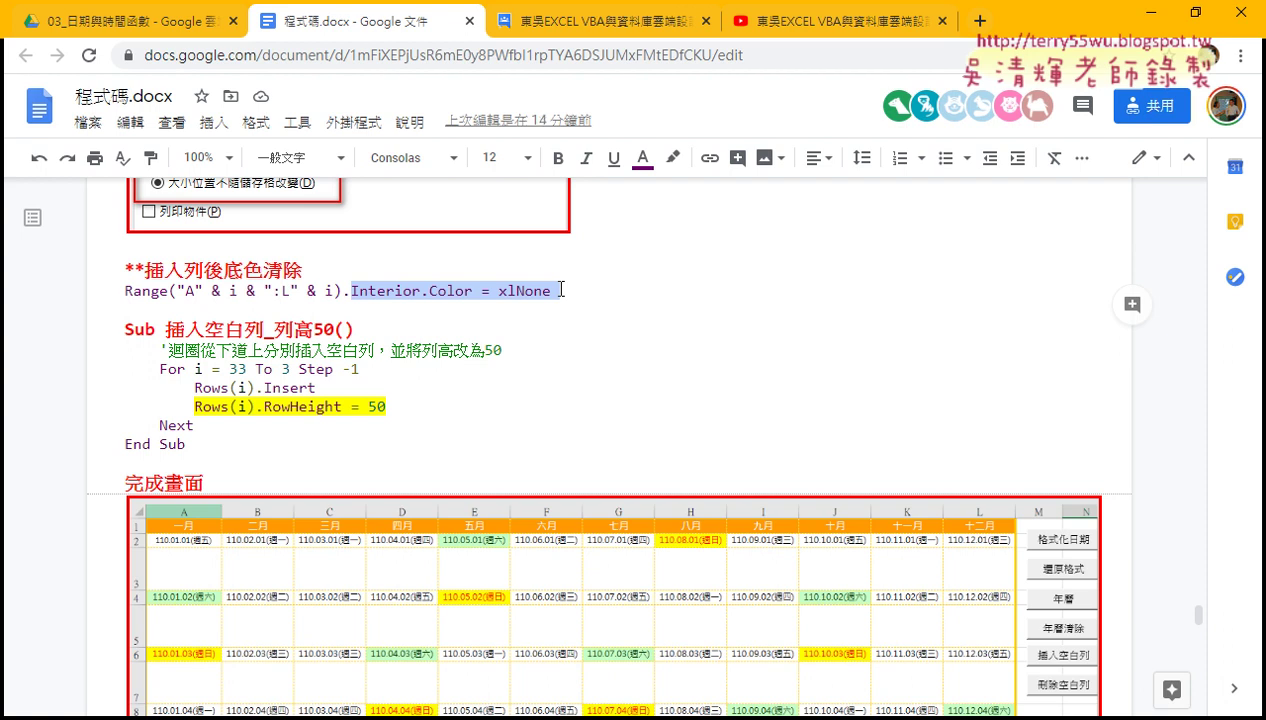
scroll(561, 289, "up", 3)
scroll(561, 289, "up", 4)
scroll(561, 289, "up", 1)
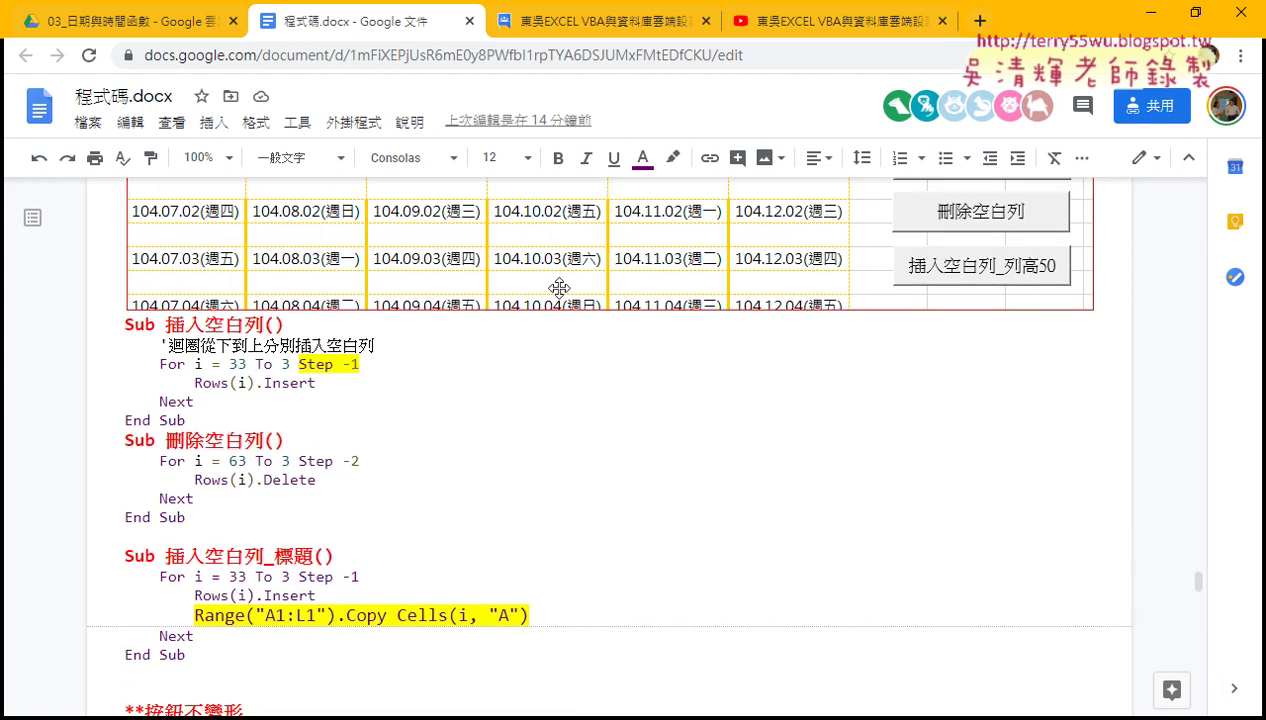